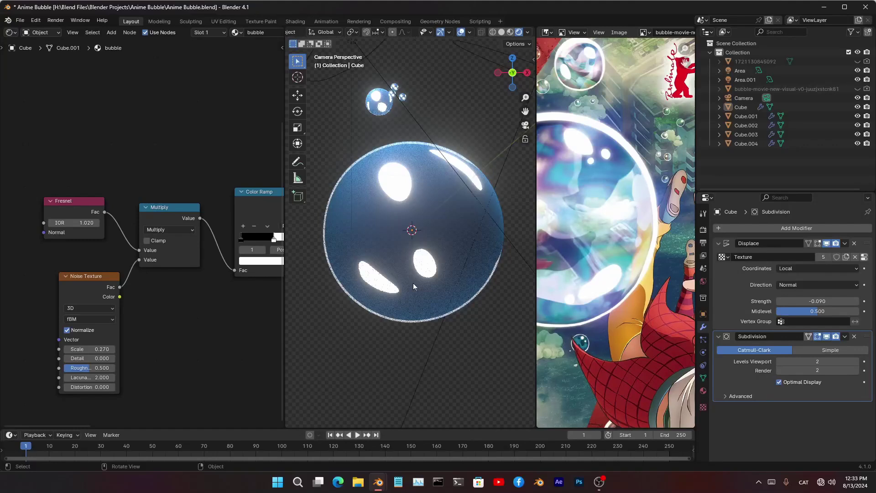
- Compare the rendered anime bubble with the large bubble in the reference movie poster
{"action": "scroll", "coordinate": [420, 267], "scroll_direction": "up", "scroll_amount": 2}
{"action": "scroll", "coordinate": [421, 266], "scroll_direction": "down", "scroll_amount": 2}
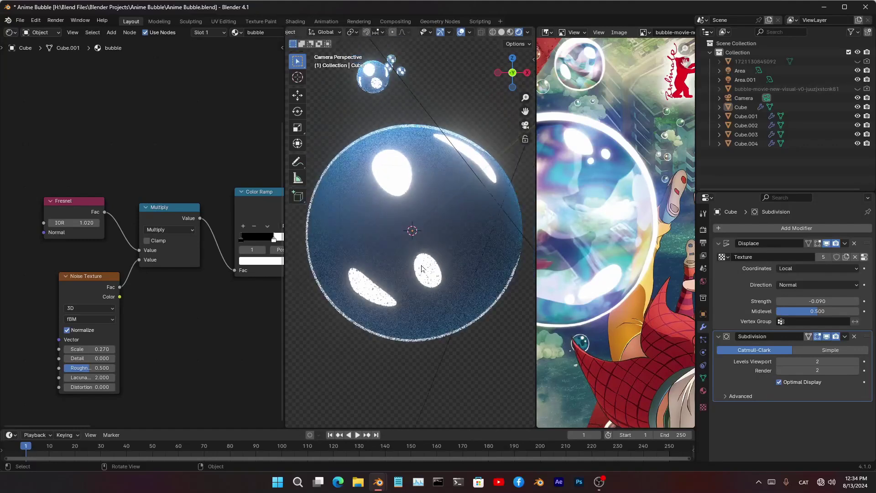
{"action": "scroll", "coordinate": [684, 64], "scroll_direction": "down", "scroll_amount": 2}
{"action": "scroll", "coordinate": [685, 61], "scroll_direction": "up", "scroll_amount": 3}
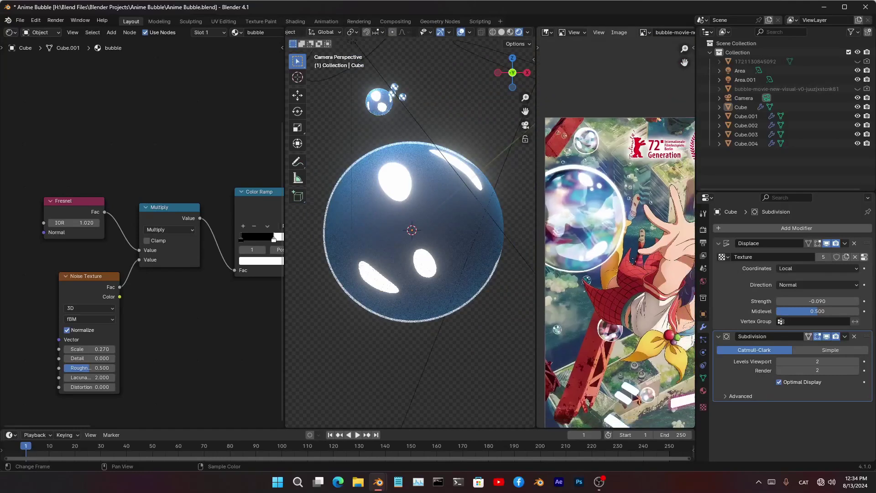
{"action": "scroll", "coordinate": [684, 62], "scroll_direction": "down", "scroll_amount": 4}
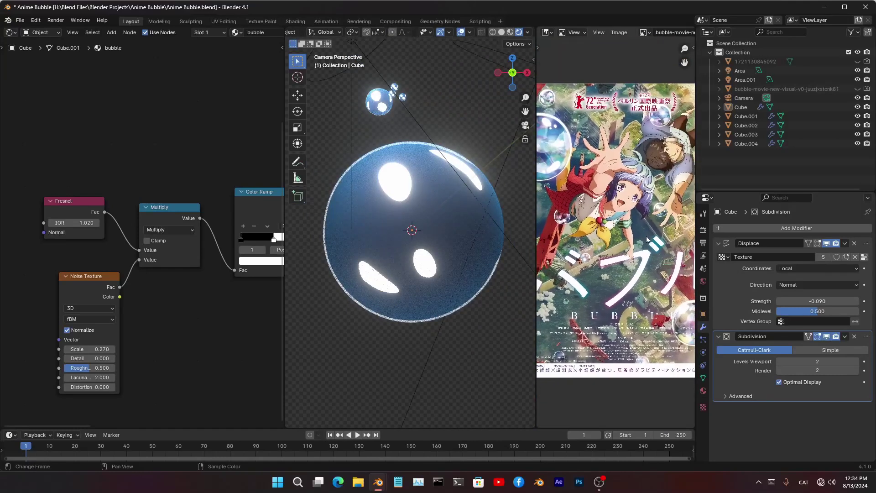
{"action": "middle_click_drag", "start_coordinate": [628, 272], "coordinate": [643, 254]}
{"action": "scroll", "coordinate": [591, 322], "scroll_direction": "up", "scroll_amount": 5}
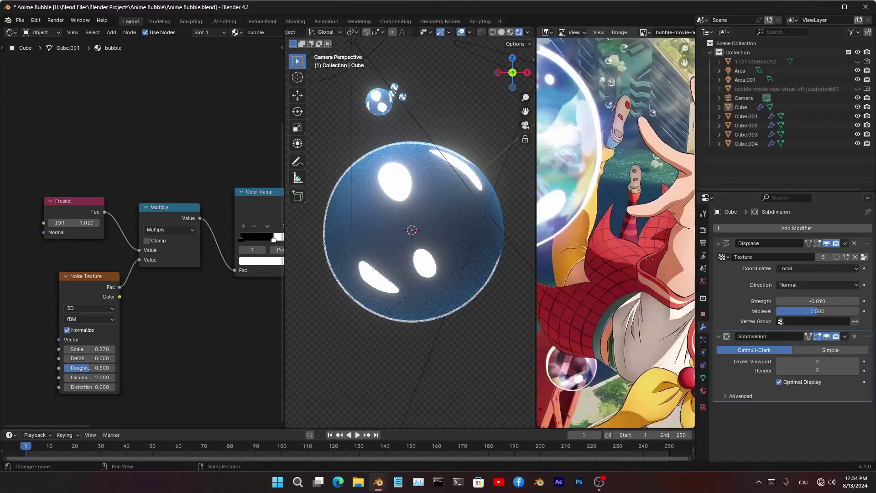
{"action": "middle_click_drag", "start_coordinate": [590, 322], "coordinate": [581, 328]}
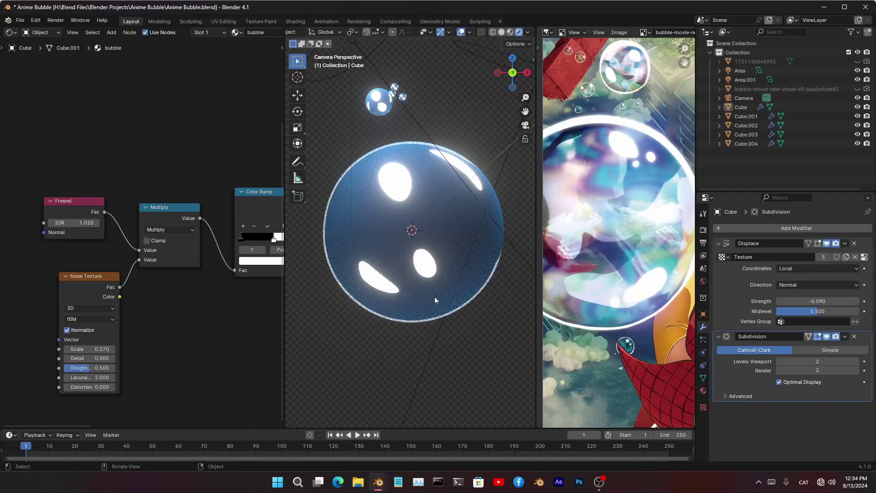
- Display the scene's EEVEE render settings and inspect the finished bubble from several angles
{"action": "left_click", "coordinate": [703, 230]}
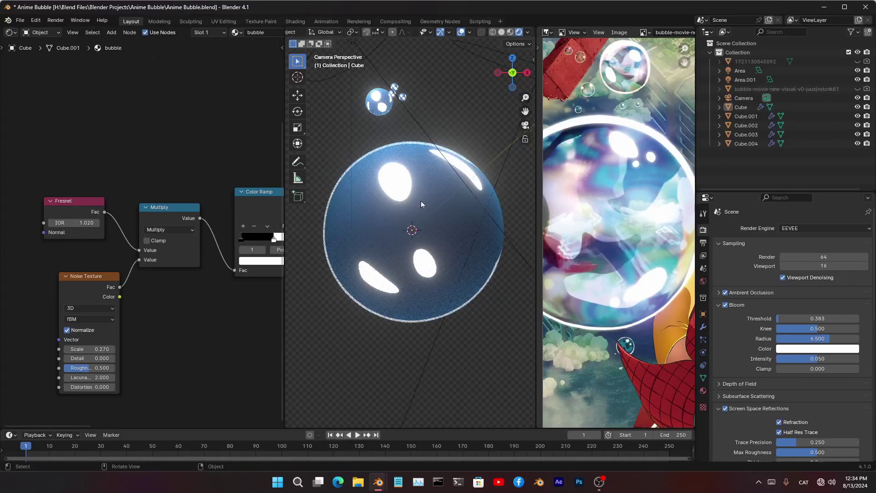
{"action": "scroll", "coordinate": [426, 240], "scroll_direction": "up", "scroll_amount": 3}
{"action": "scroll", "coordinate": [425, 240], "scroll_direction": "down", "scroll_amount": 5}
{"action": "scroll", "coordinate": [426, 240], "scroll_direction": "up", "scroll_amount": 1}
{"action": "middle_click_drag", "start_coordinate": [426, 240], "coordinate": [396, 216]}
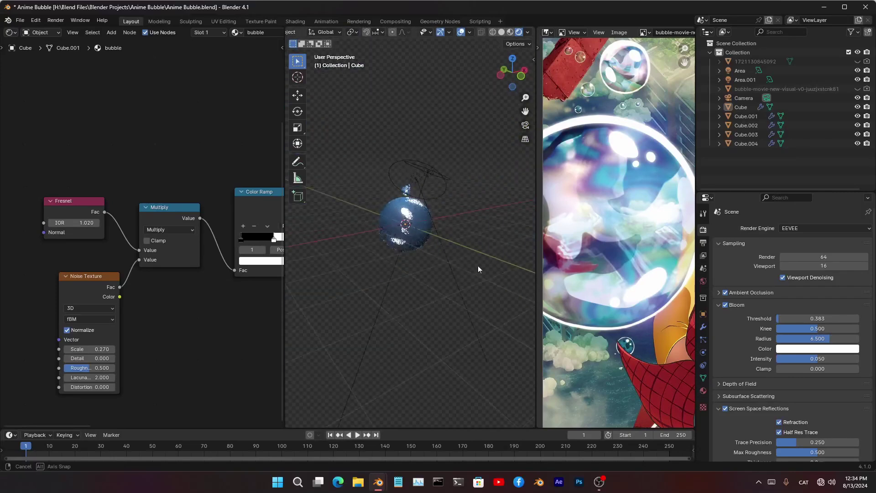
{"action": "scroll", "coordinate": [478, 266], "scroll_direction": "up", "scroll_amount": 5}
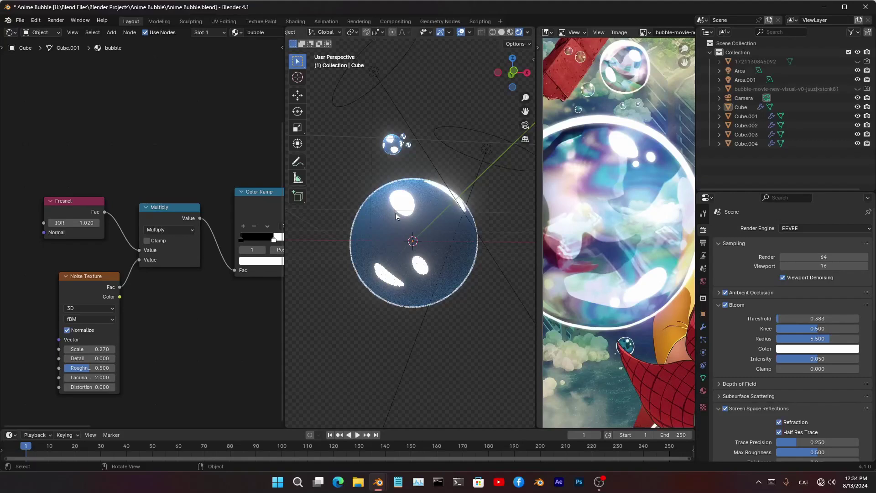
{"action": "scroll", "coordinate": [396, 214], "scroll_direction": "up", "scroll_amount": 4}
{"action": "middle_click_drag", "start_coordinate": [398, 221], "coordinate": [405, 248], "text": "shift"}
{"action": "scroll", "coordinate": [405, 249], "scroll_direction": "down", "scroll_amount": 2}
- Examine the whole node tree of the bubble material in a maximized shader editor, from Fresnel to Material Output
{"action": "scroll", "coordinate": [86, 263], "scroll_direction": "down", "scroll_amount": 10}
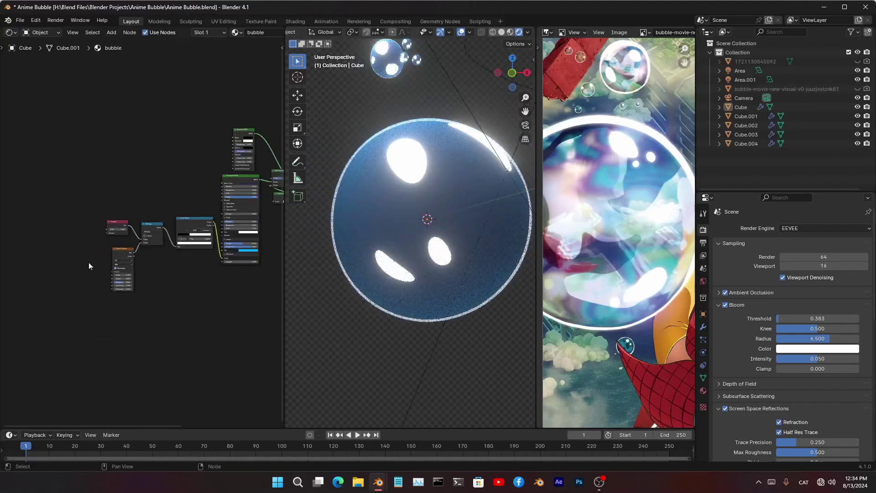
{"action": "key", "text": "ctrl+space"}
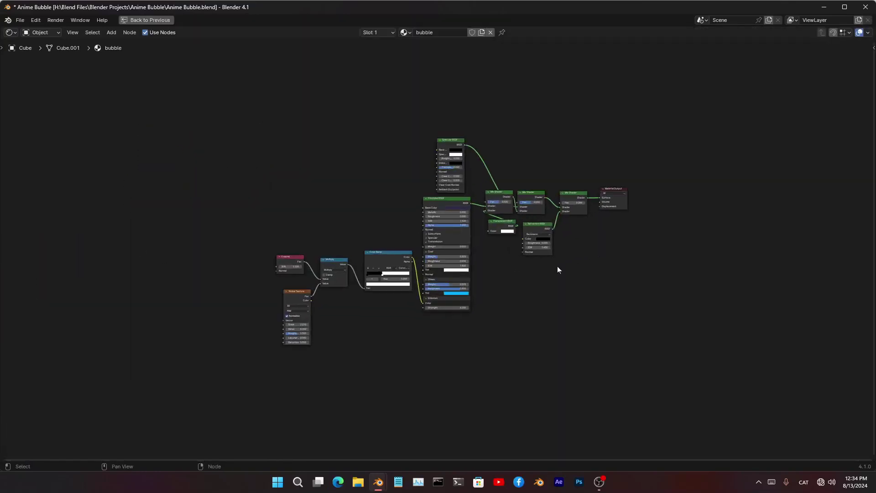
{"action": "scroll", "coordinate": [558, 270], "scroll_direction": "up", "scroll_amount": 3}
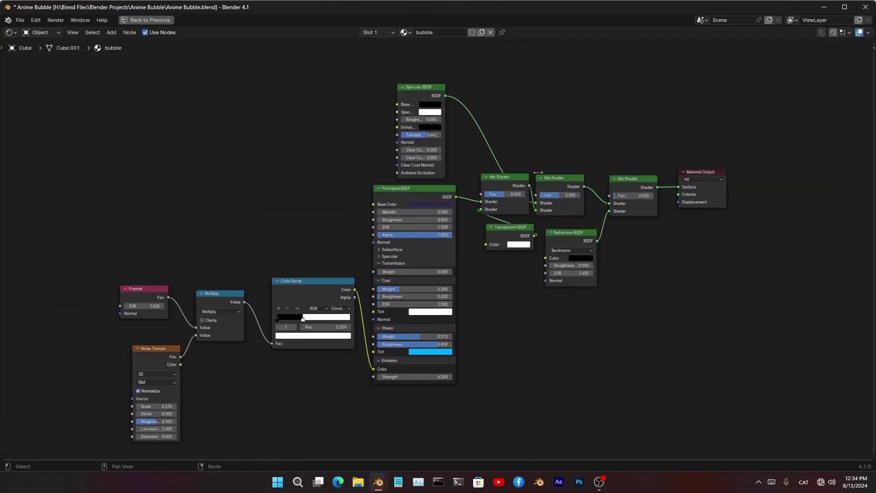
{"action": "left_click_drag", "start_coordinate": [420, 94], "coordinate": [398, 96]}
{"action": "left_click", "coordinate": [235, 97]}
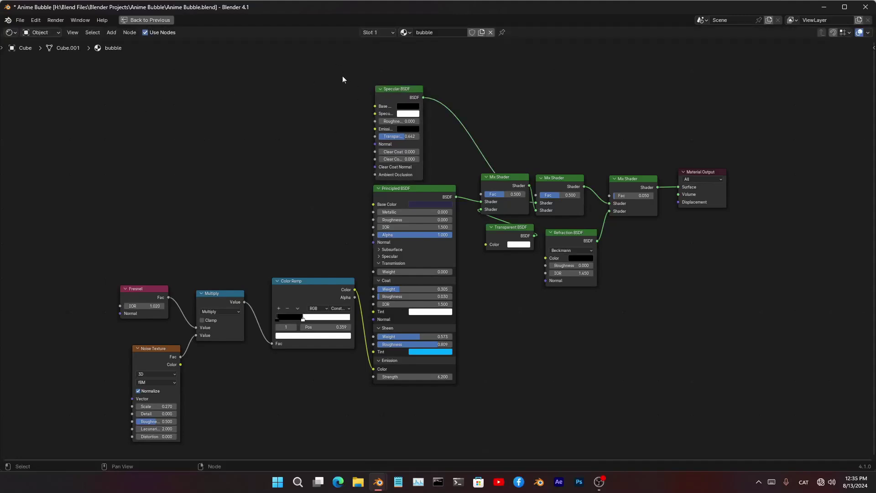
{"action": "left_click_drag", "start_coordinate": [343, 72], "coordinate": [414, 97]}
{"action": "left_click", "coordinate": [330, 93]}
{"action": "left_click_drag", "start_coordinate": [359, 68], "coordinate": [412, 97]}
{"action": "left_click", "coordinate": [336, 100]}
{"action": "scroll", "coordinate": [354, 200], "scroll_direction": "down", "scroll_amount": 3}
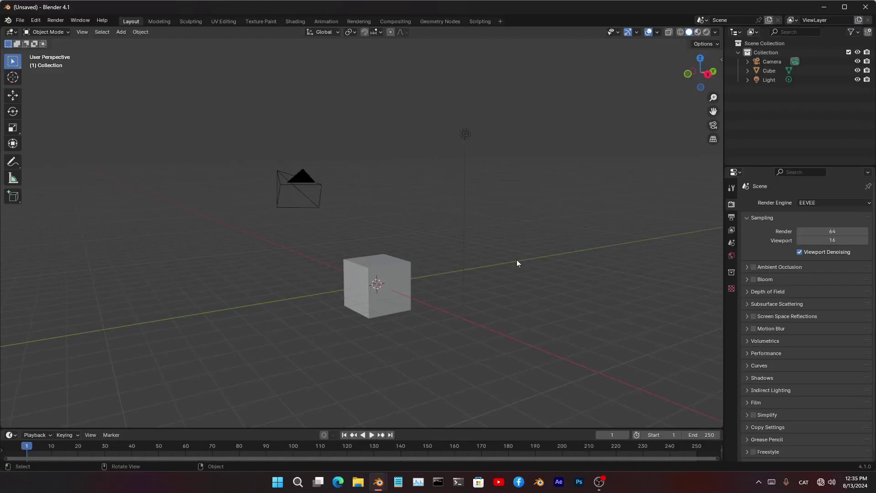
- Delete the default camera and light from the new scene
{"action": "middle_click_drag", "start_coordinate": [517, 259], "coordinate": [470, 249]}
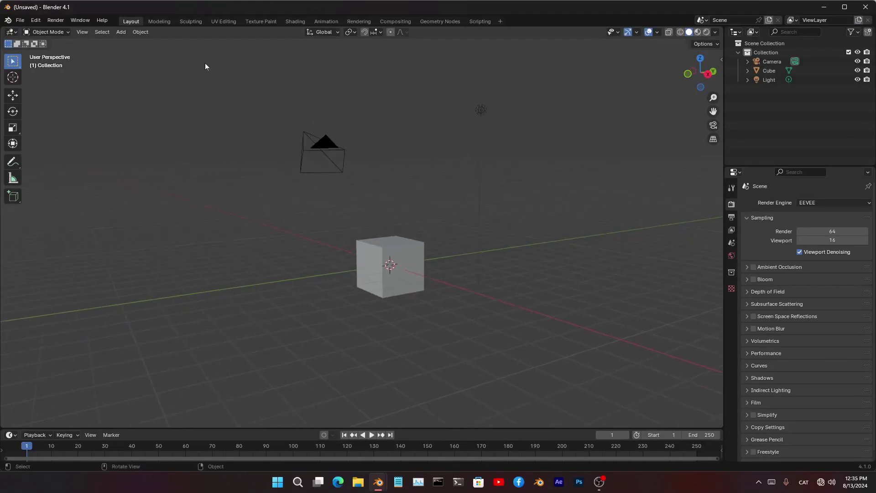
{"action": "left_click_drag", "start_coordinate": [215, 82], "coordinate": [584, 155]}
{"action": "key", "text": "x"}
{"action": "left_click", "coordinate": [443, 158]}
- Subdivide the default cube with a level 2 Subdivision Surface modifier and apply that modifier
{"action": "left_click", "coordinate": [374, 257]}
{"action": "mouse_move", "coordinate": [420, 250]}
{"action": "middle_mouse_down", "text": "shift"}
{"action": "mouse_move", "coordinate": [403, 171]}
{"action": "mouse_move", "coordinate": [441, 213]}
{"action": "mouse_move", "coordinate": [432, 252]}
{"action": "mouse_move", "coordinate": [458, 263]}
{"action": "mouse_move", "coordinate": [452, 252]}
{"action": "mouse_move", "coordinate": [448, 283]}
{"action": "mouse_move", "coordinate": [406, 187]}
{"action": "mouse_move", "coordinate": [398, 297]}
{"action": "middle_mouse_up", "text": "shift"}
{"action": "scroll", "coordinate": [404, 171], "scroll_direction": "up", "scroll_amount": 4}
{"action": "key", "text": "ctrl+2"}
{"action": "left_click", "coordinate": [731, 301]}
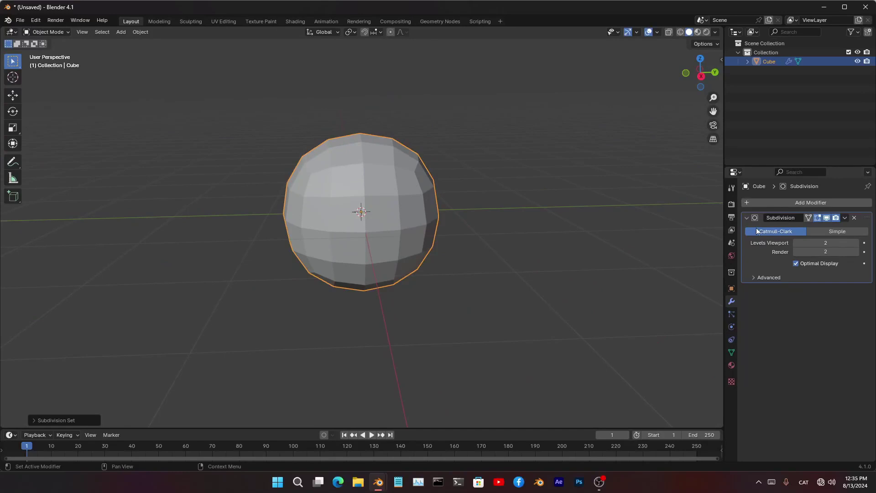
{"action": "key", "text": "ctrl+a"}
- Try to round the subdivided cube's whole mesh with To Sphere at factor 1
{"action": "middle_click_drag", "start_coordinate": [387, 230], "coordinate": [458, 231], "text": "shift"}
{"action": "scroll", "coordinate": [488, 249], "scroll_direction": "up", "scroll_amount": 1}
{"action": "key", "text": "Tab"}
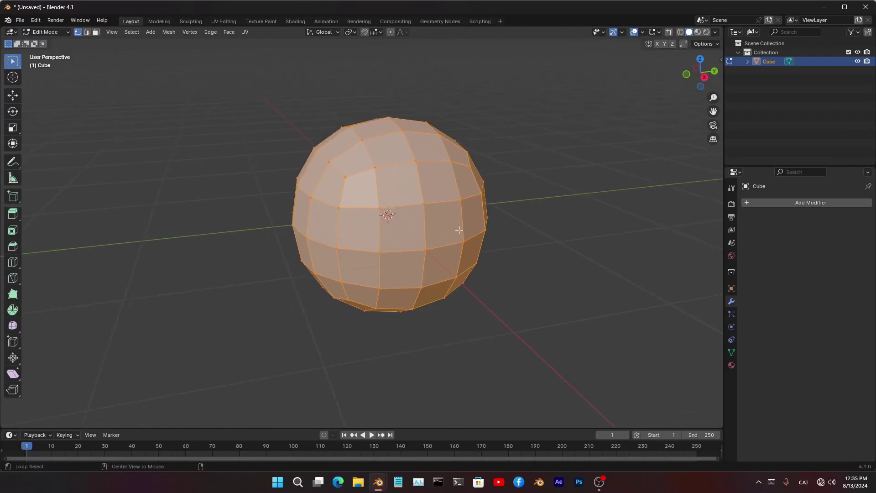
{"action": "key", "text": "shift+alt+s"}
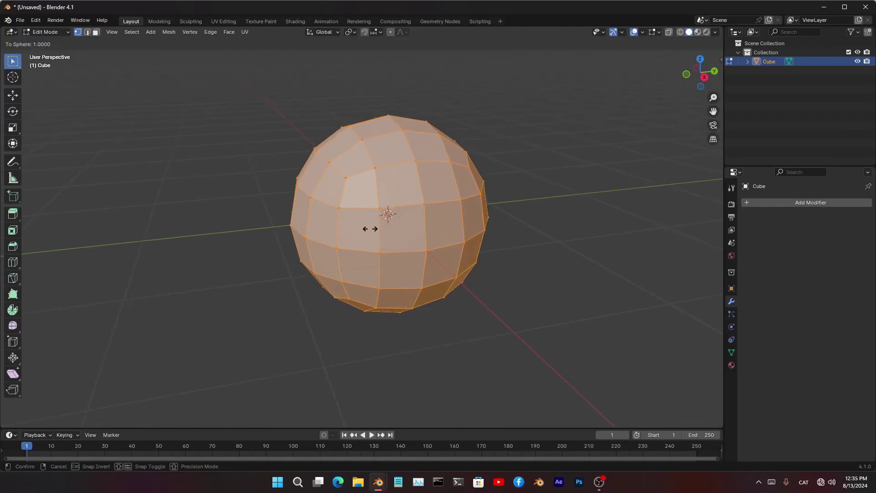
{"action": "left_click", "coordinate": [682, 227]}
{"action": "middle_click_drag", "start_coordinate": [683, 227], "coordinate": [500, 244]}
{"action": "key", "text": "Tab"}
{"action": "left_click", "coordinate": [796, 202]}
{"action": "left_click", "coordinate": [796, 202]}
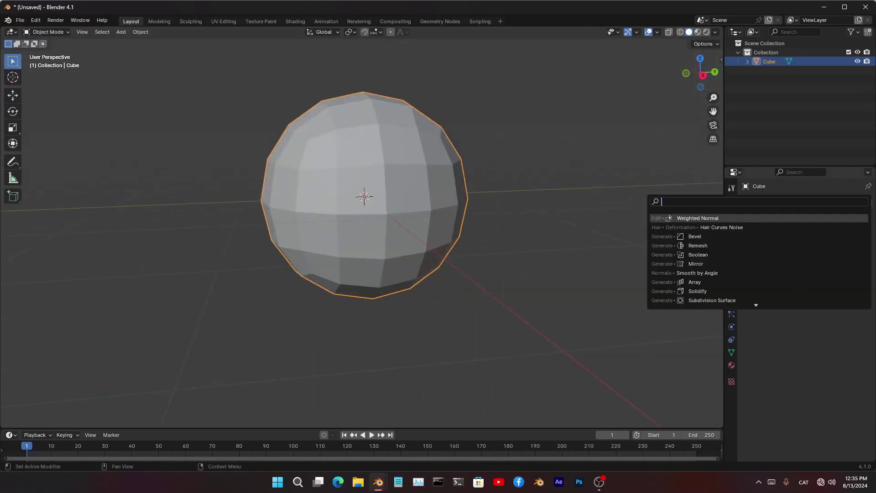
{"action": "key", "text": "Tab"}
{"action": "key", "text": "Tab"}
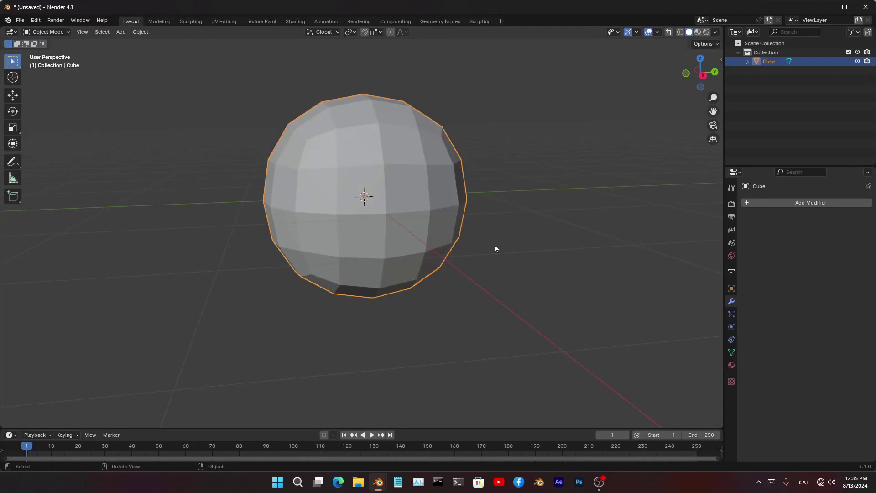
- Try a Cast modifier with the Sphere shape on the cube in front view
{"action": "key", "text": "KP_1"}
{"action": "middle_click_drag", "start_coordinate": [253, 198], "coordinate": [327, 224], "text": "shift"}
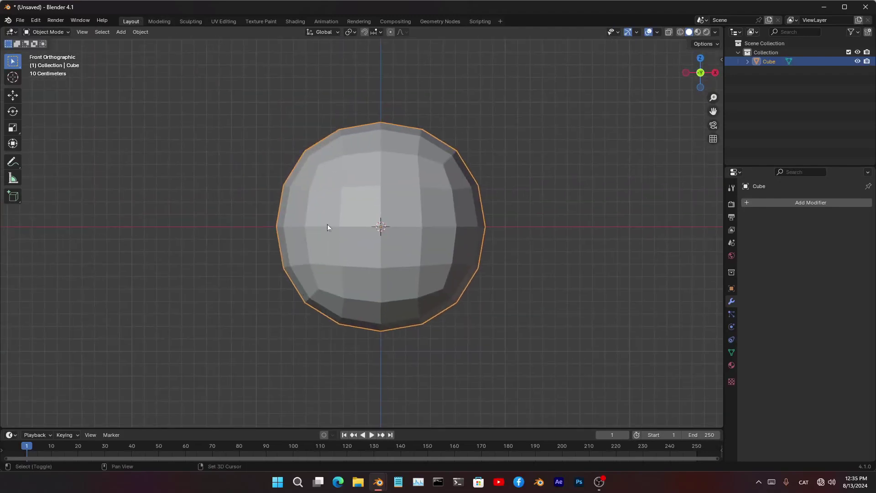
{"action": "left_click", "coordinate": [834, 202]}
{"action": "type", "text": "cast"}
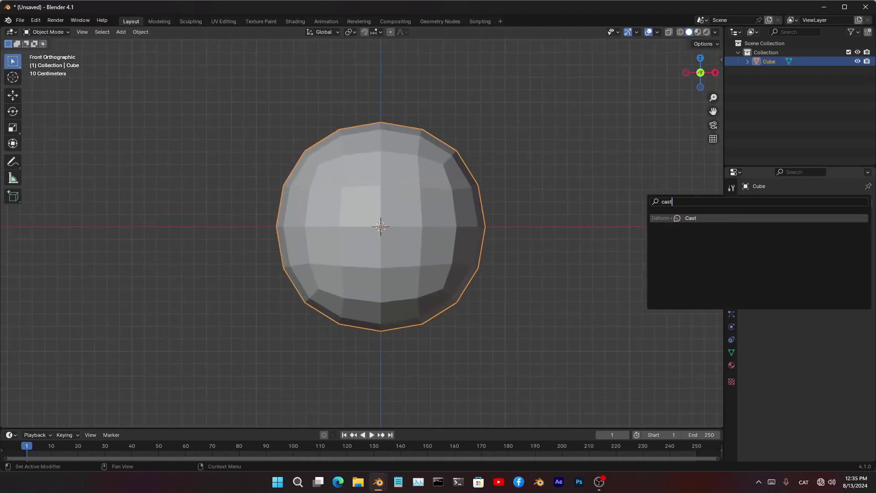
{"action": "key", "text": "Return"}
- Test Cast factors of 10 and 0.5 on the cube and remove the Cast modifier
{"action": "double_click", "coordinate": [824, 255]}
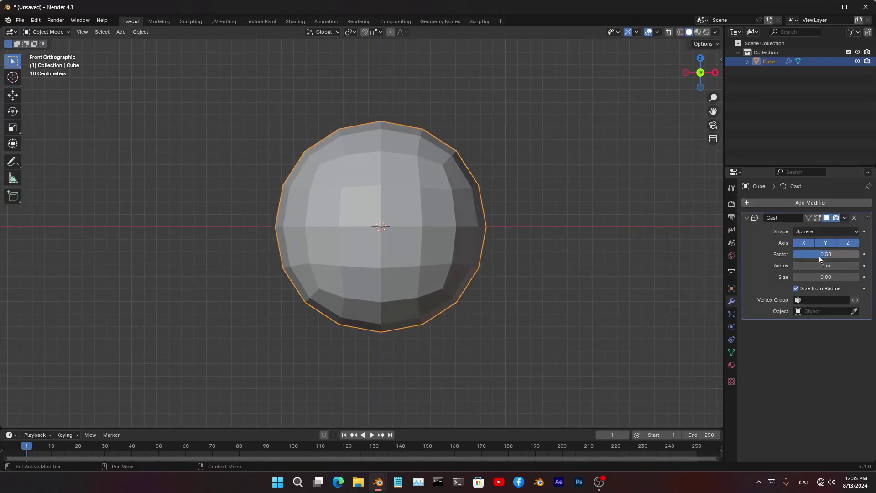
{"action": "type", "text": "10"}
{"action": "key", "text": "Return"}
{"action": "mouse_move", "coordinate": [826, 254]}
{"action": "left_mouse_down"}
{"action": "mouse_move", "coordinate": [794, 255]}
{"action": "mouse_move", "coordinate": [837, 254]}
{"action": "mouse_move", "coordinate": [829, 254]}
{"action": "left_mouse_up"}
{"action": "left_click", "coordinate": [827, 254]}
{"action": "type", "text": "0.5"}
{"action": "key", "text": "Return"}
{"action": "left_click", "coordinate": [856, 218]}
- Add another level 2 Subdivision Surface modifier to the cube and apply it to make the mesh denser
{"action": "key", "text": "ctrl+2"}
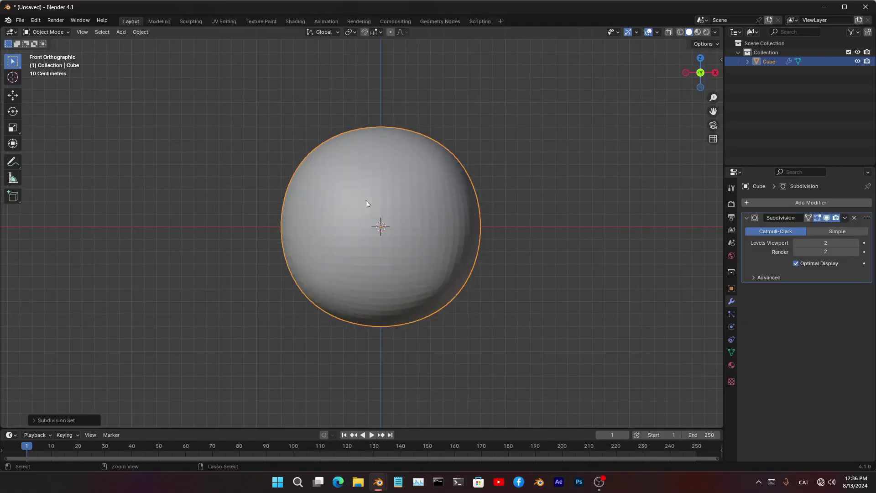
{"action": "key", "text": "ctrl+a"}
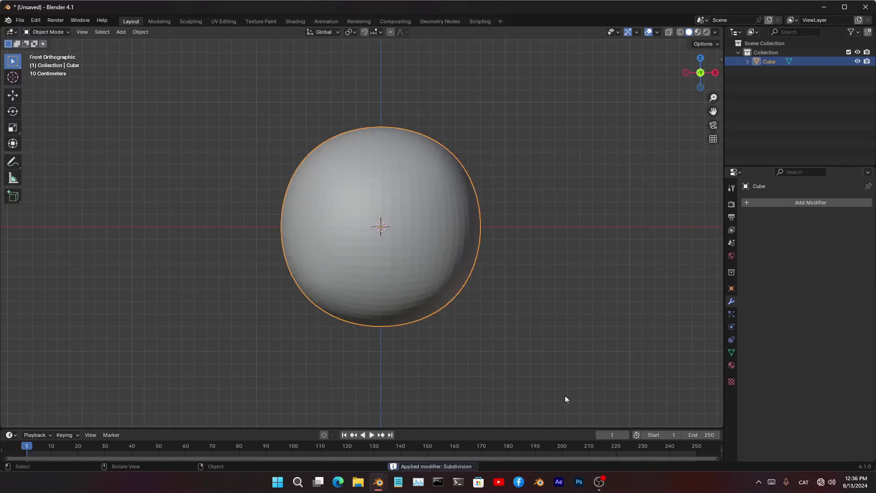
{"action": "scroll", "coordinate": [516, 266], "scroll_direction": "up", "scroll_amount": 1}
{"action": "middle_click_drag", "start_coordinate": [515, 265], "coordinate": [552, 288], "text": "shift"}
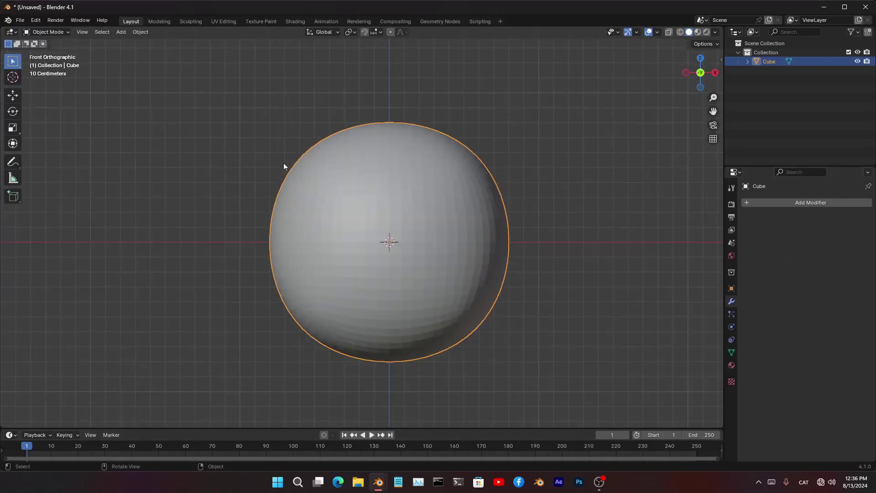
- Try the Cast modifier again on the denser mesh and remove it
{"action": "left_click", "coordinate": [811, 202]}
{"action": "key", "text": "space"}
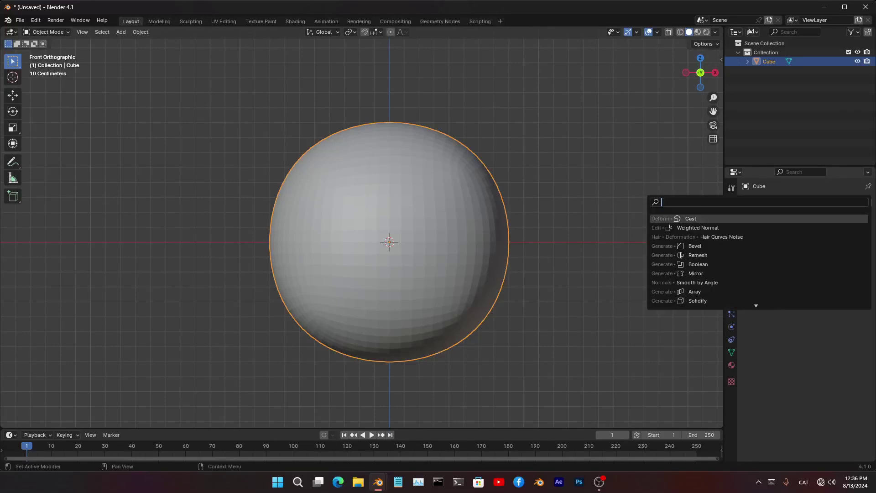
{"action": "left_click", "coordinate": [700, 219]}
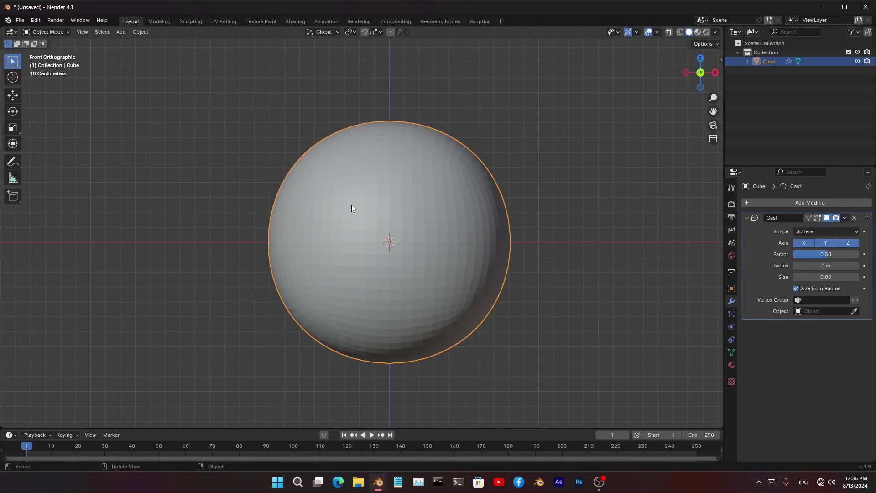
{"action": "left_click", "coordinate": [855, 218]}
- Round all vertices of the dense mesh into a perfect ball using To Sphere with a factor of 1
{"action": "key", "text": "Tab"}
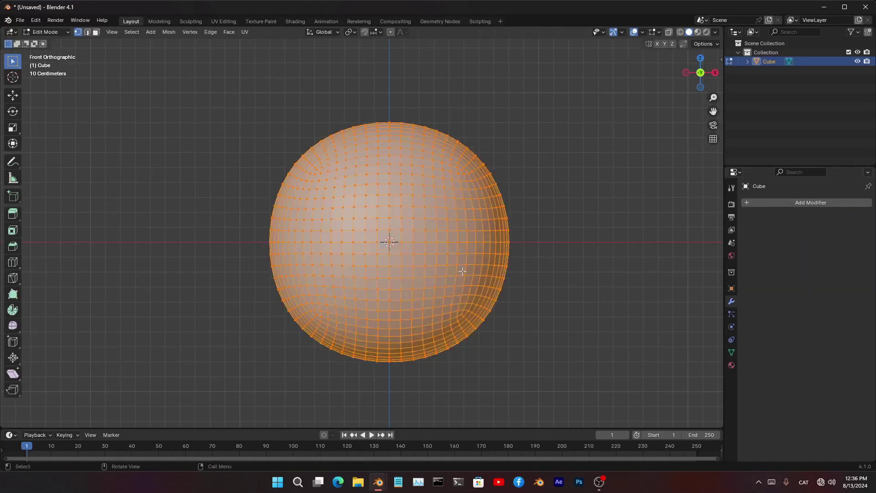
{"action": "key", "text": "shift+alt+s"}
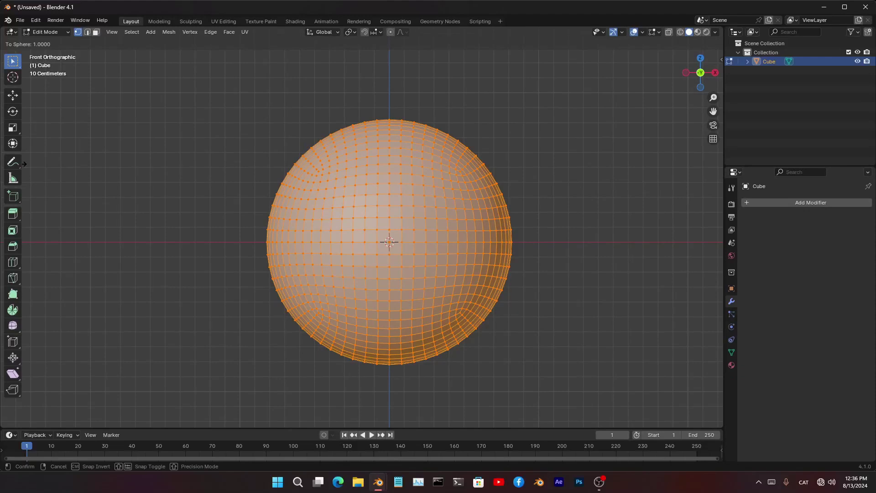
{"action": "key", "text": "Return"}
{"action": "scroll", "coordinate": [302, 224], "scroll_direction": "up", "scroll_amount": 4}
{"action": "scroll", "coordinate": [302, 224], "scroll_direction": "down", "scroll_amount": 7}
{"action": "key", "text": "Tab"}
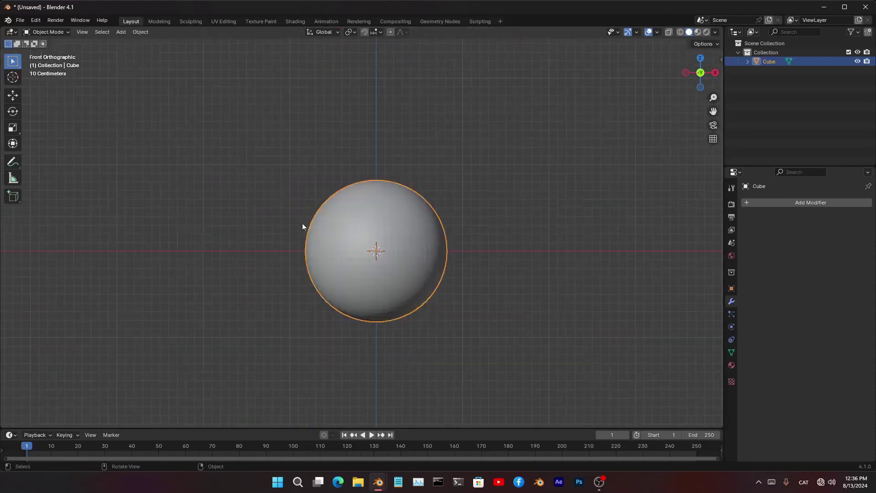
- Shade the sphere smooth
{"action": "middle_click_drag", "start_coordinate": [302, 227], "coordinate": [348, 202]}
{"action": "right_click", "coordinate": [348, 202]}
{"action": "left_click", "coordinate": [341, 200]}
{"action": "scroll", "coordinate": [336, 207], "scroll_direction": "up", "scroll_amount": 4}
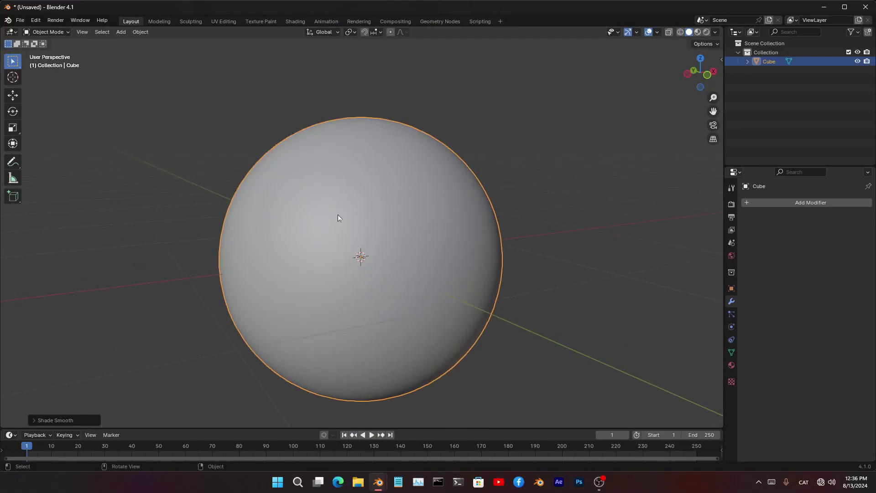
- Add a Displace modifier with a new texture to the sphere and open that texture's settings
{"action": "left_click", "coordinate": [807, 203]}
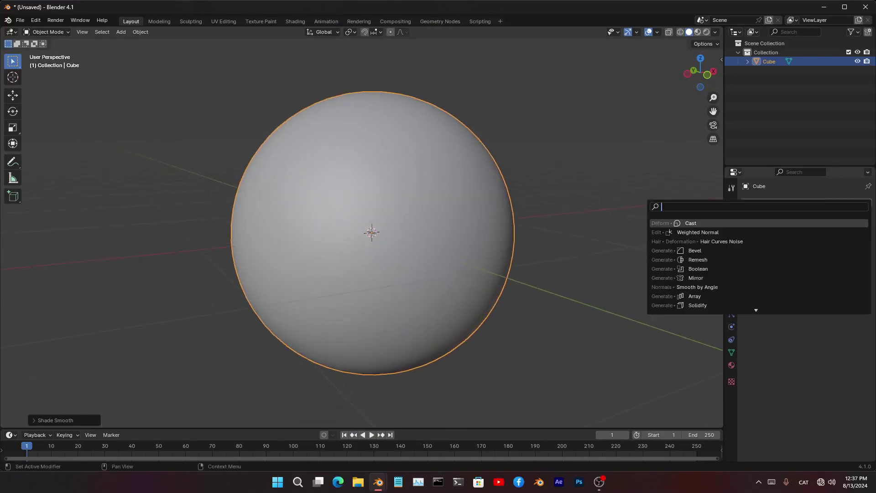
{"action": "type", "text": "displace"}
{"action": "key", "text": "Return"}
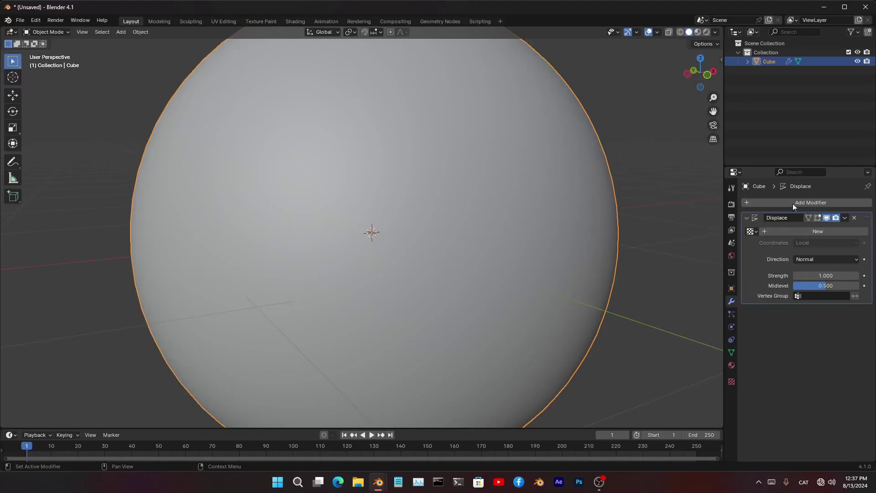
{"action": "scroll", "coordinate": [544, 230], "scroll_direction": "down", "scroll_amount": 4}
{"action": "left_click", "coordinate": [779, 232]}
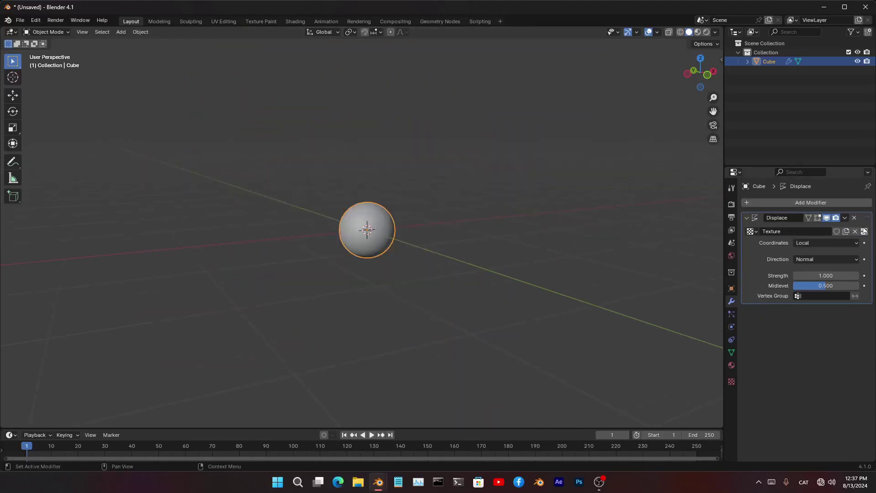
{"action": "left_click", "coordinate": [865, 231]}
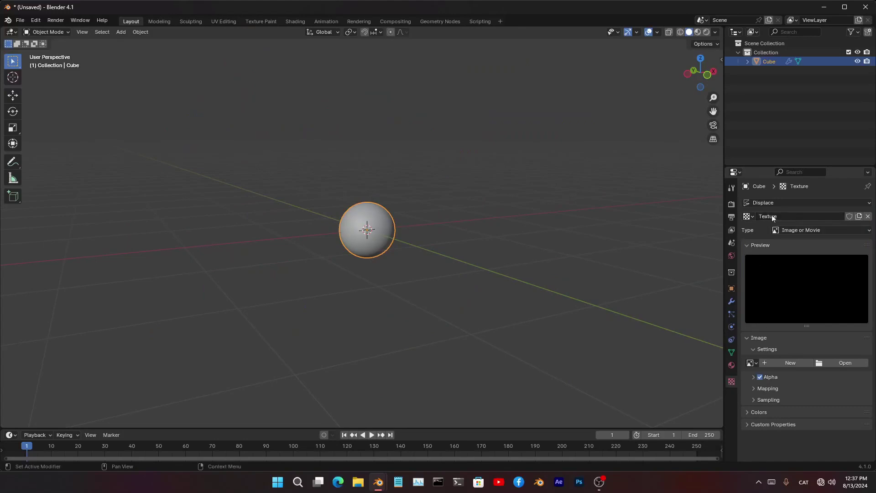
- Change the displacement texture's type to Clouds and set its size to 2.00
{"action": "left_click", "coordinate": [825, 231]}
{"action": "left_click", "coordinate": [812, 260]}
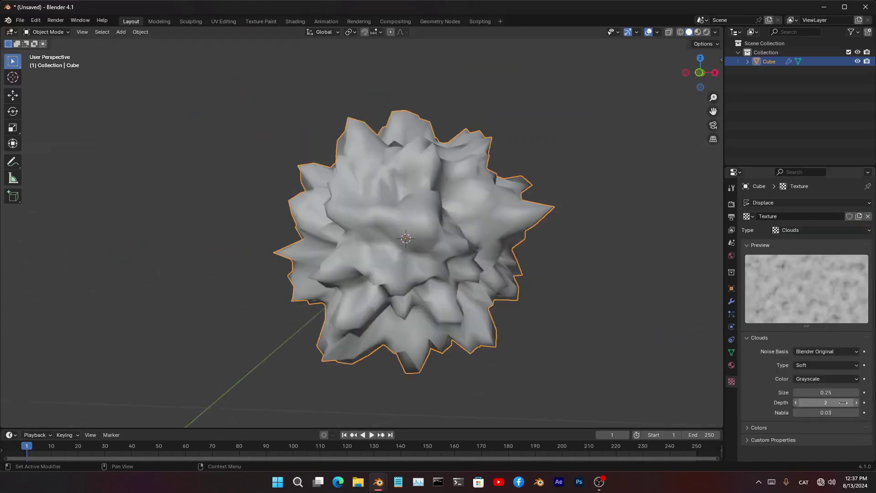
{"action": "left_click_drag", "start_coordinate": [842, 393], "coordinate": [875, 393]}
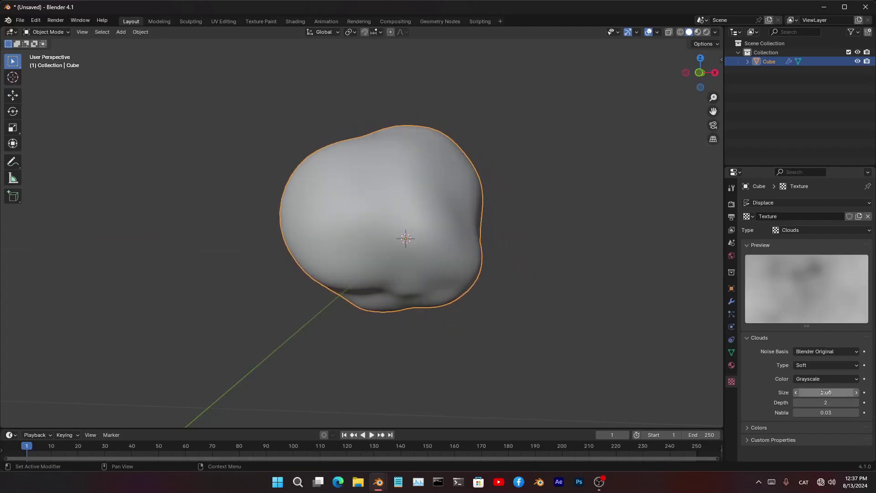
- Reduce the Displace modifier's strength to 0.040 so the sphere is only slightly deformed
{"action": "left_click", "coordinate": [732, 301]}
{"action": "left_click_drag", "start_coordinate": [850, 273], "coordinate": [813, 272]}
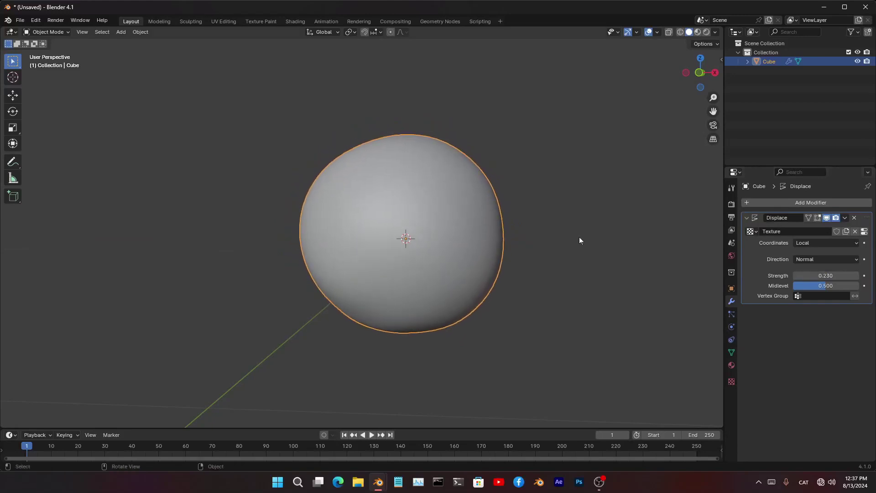
{"action": "middle_click_drag", "start_coordinate": [579, 237], "coordinate": [494, 172]}
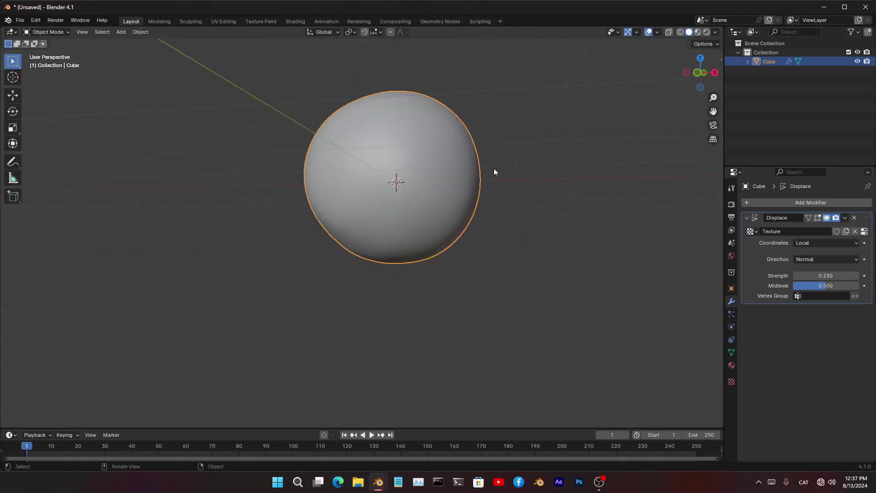
{"action": "left_click_drag", "start_coordinate": [839, 275], "coordinate": [817, 275]}
{"action": "middle_click_drag", "start_coordinate": [477, 147], "coordinate": [422, 280]}
- Switch the viewport to the front orthographic view
{"action": "key", "text": "KP_1"}
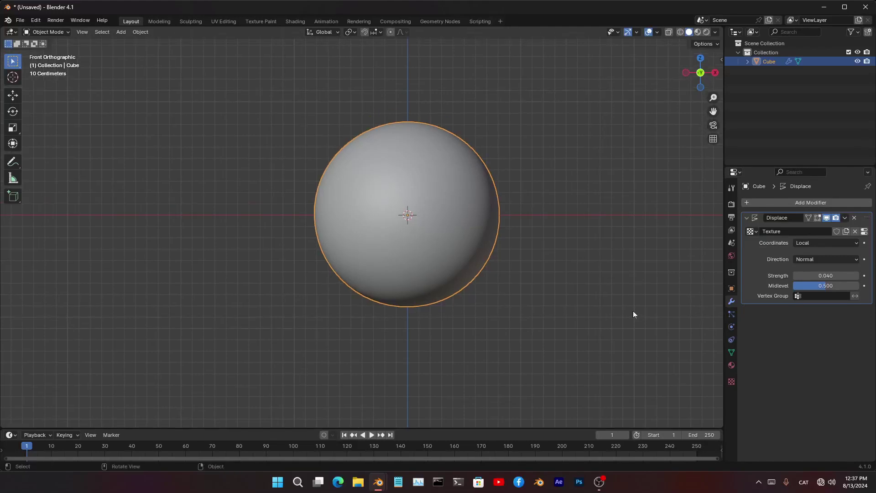
{"action": "left_click", "coordinate": [82, 33]}
{"action": "mouse_move", "coordinate": [96, 153]}
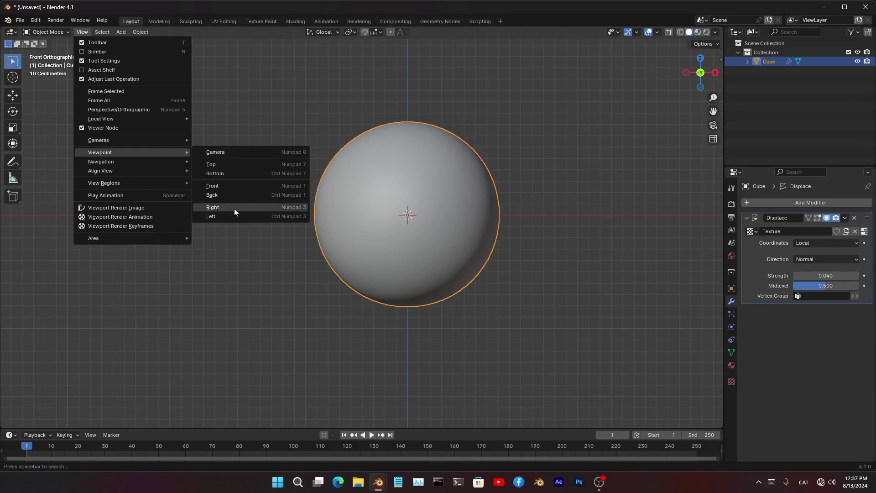
{"action": "left_click", "coordinate": [224, 186]}
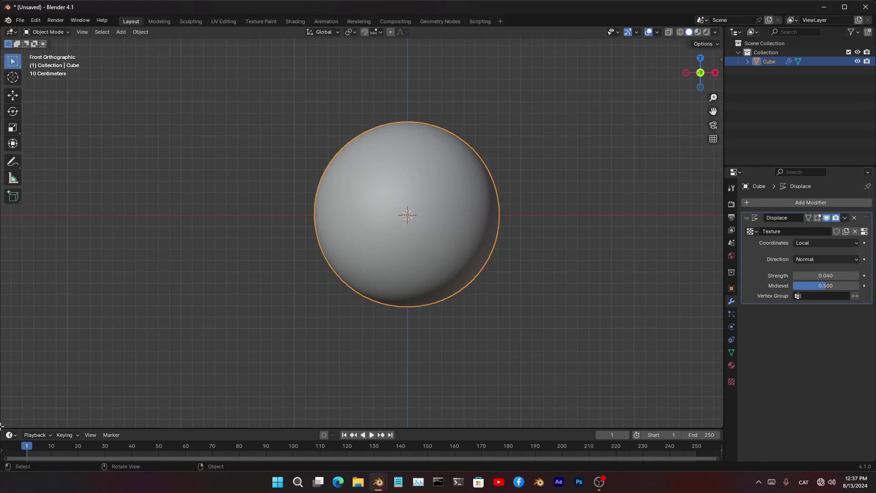
- Split the 3D viewport vertically into two areas, frame the sphere larger in the second one and hide its toolbar
{"action": "left_click_drag", "start_coordinate": [43, 428], "coordinate": [319, 329]}
{"action": "scroll", "coordinate": [548, 278], "scroll_direction": "up", "scroll_amount": 3}
{"action": "middle_click_drag", "start_coordinate": [588, 271], "coordinate": [549, 292], "text": "shift"}
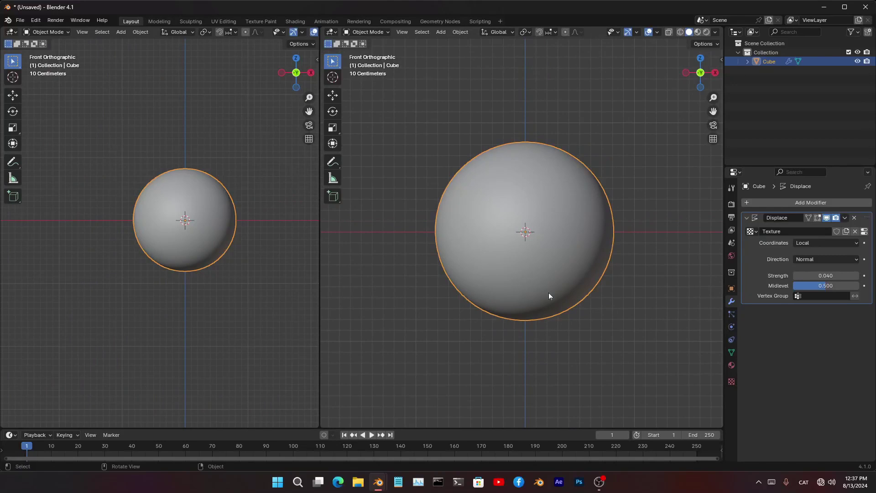
{"action": "scroll", "coordinate": [550, 294], "scroll_direction": "up", "scroll_amount": 3}
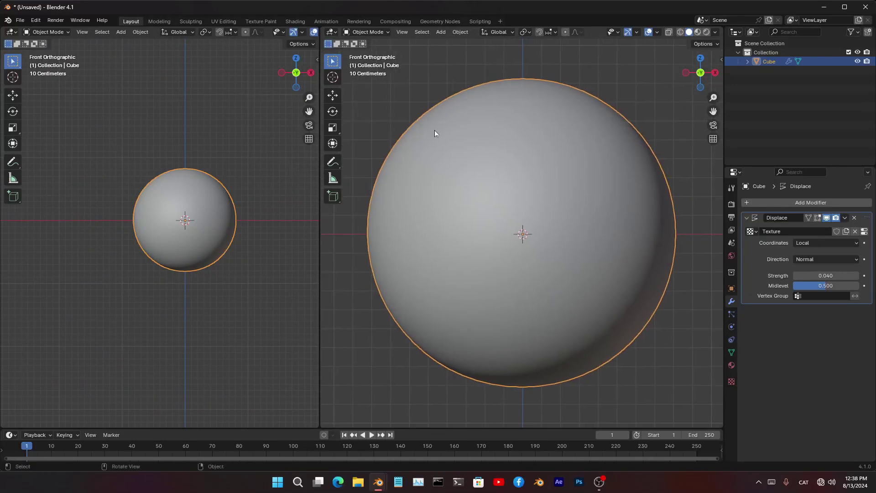
{"action": "key", "text": "t"}
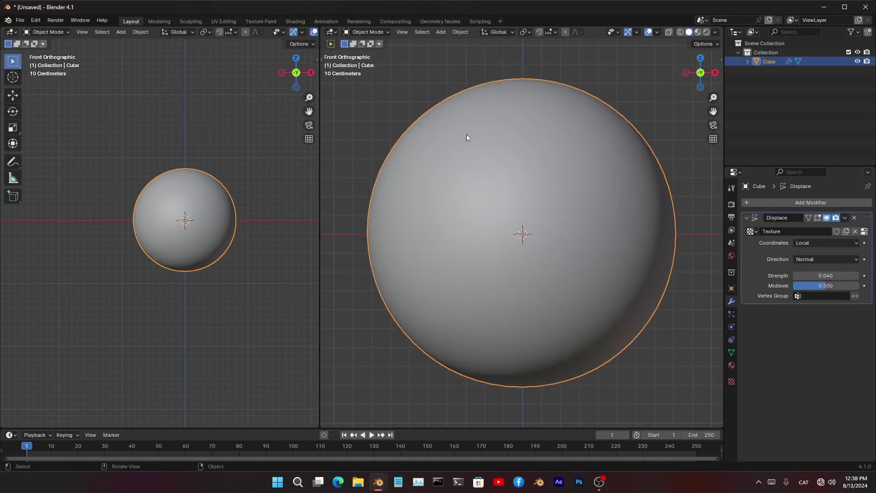
- Turn the smaller viewport area into a Shader Editor and hide its sidebar
{"action": "left_click", "coordinate": [11, 32]}
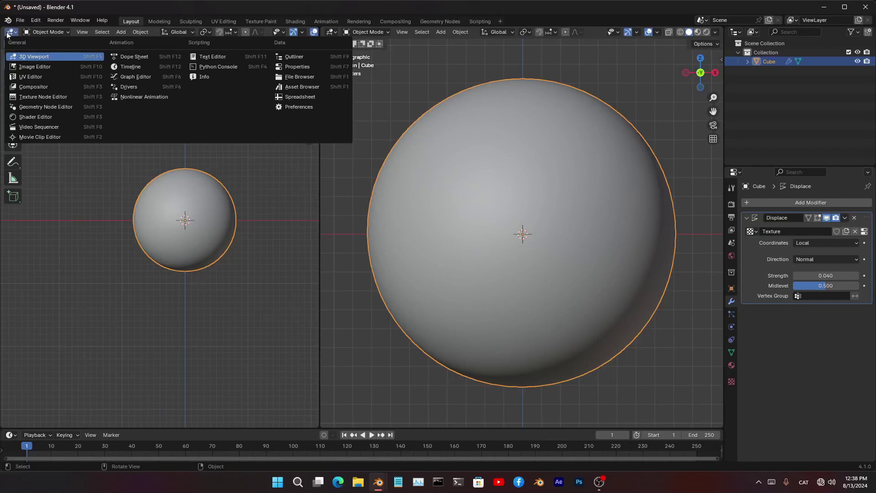
{"action": "left_click", "coordinate": [38, 117]}
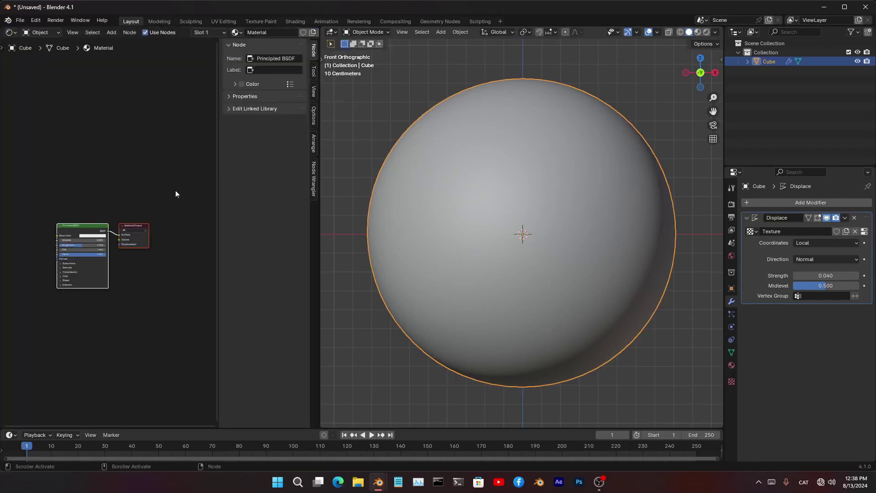
{"action": "key", "text": "n"}
{"action": "scroll", "coordinate": [179, 183], "scroll_direction": "up", "scroll_amount": 4}
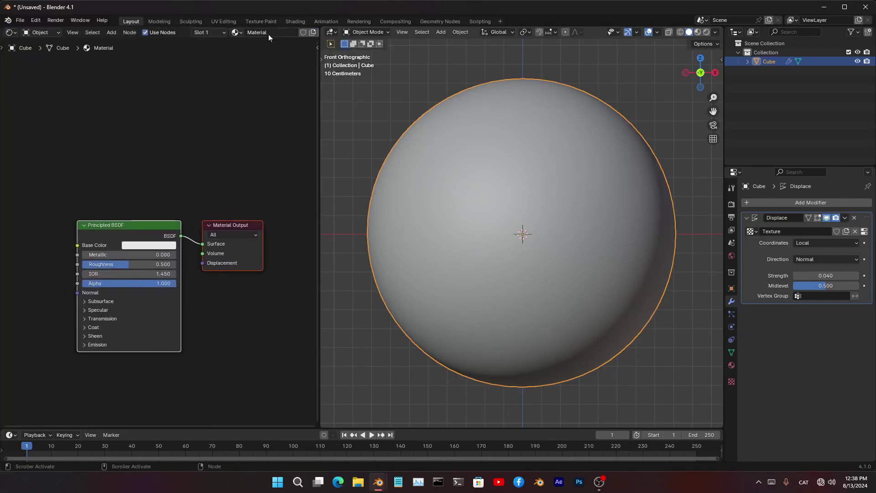
- Rename the sphere's material as Bubble
{"action": "double_click", "coordinate": [268, 33]}
{"action": "type", "text": "Bubble"}
{"action": "key", "text": "Return"}
- Set the Principled BSDF base color to dark blue (hue 0.666, saturation 0.608, value 0.060) and its roughness to 0
{"action": "middle_click_drag", "start_coordinate": [88, 245], "coordinate": [127, 171]}
{"action": "scroll", "coordinate": [215, 161], "scroll_direction": "up", "scroll_amount": 4}
{"action": "middle_click_drag", "start_coordinate": [182, 156], "coordinate": [134, 194]}
{"action": "left_click", "coordinate": [81, 78]}
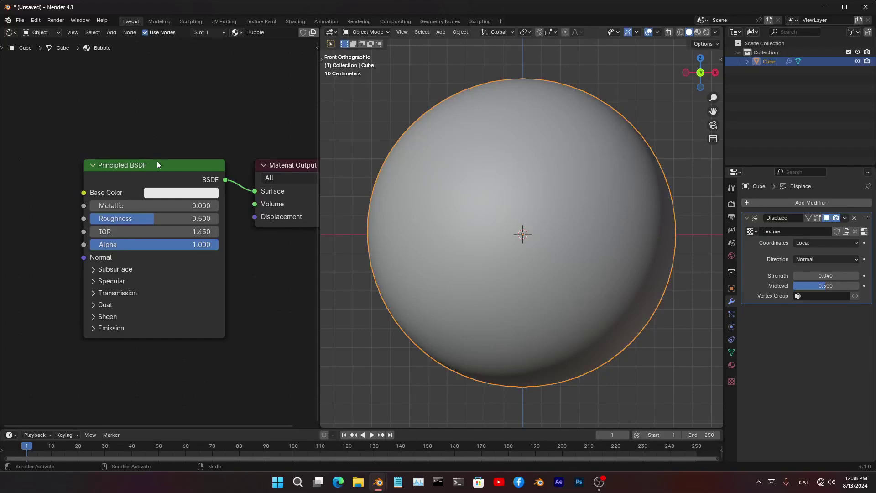
{"action": "left_click_drag", "start_coordinate": [157, 163], "coordinate": [159, 149]}
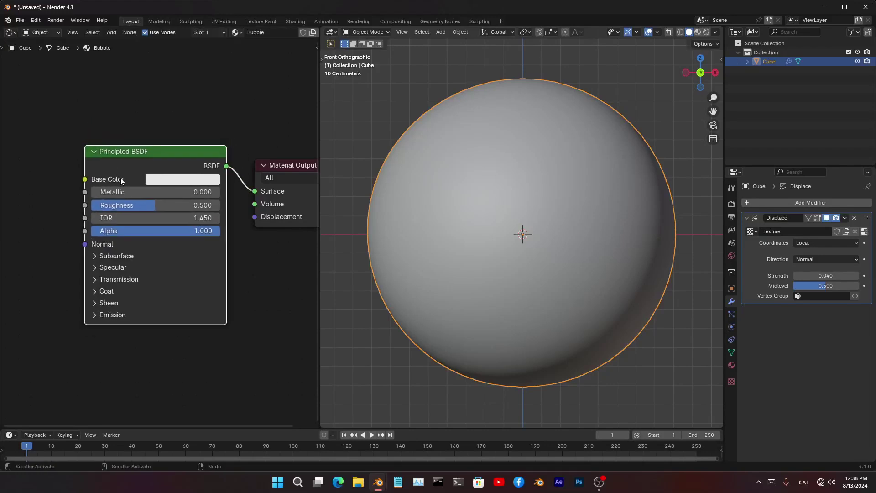
{"action": "left_click", "coordinate": [183, 179]}
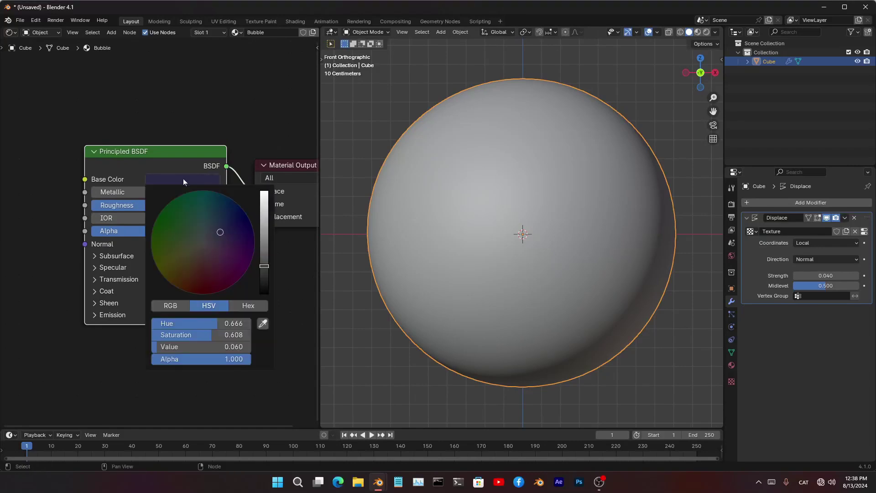
{"action": "left_click", "coordinate": [249, 306]}
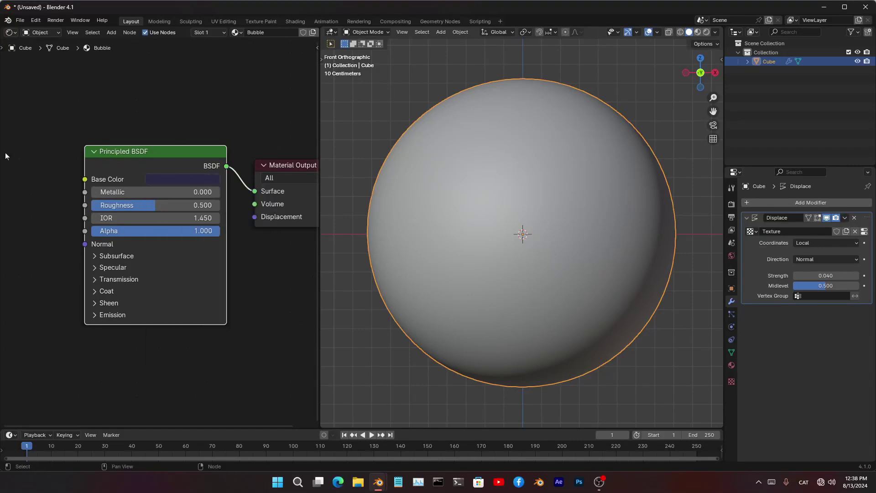
{"action": "left_click_drag", "start_coordinate": [104, 208], "coordinate": [91, 210]}
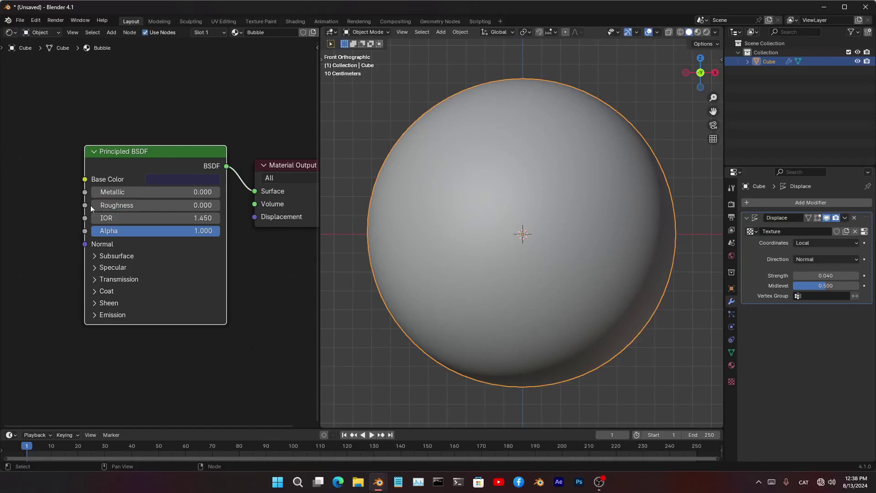
- Expand the Principled BSDF's coat and sheen settings and set the sheen weight to 0.5 and sheen roughness to 0.8
{"action": "middle_click_drag", "start_coordinate": [120, 254], "coordinate": [118, 151]}
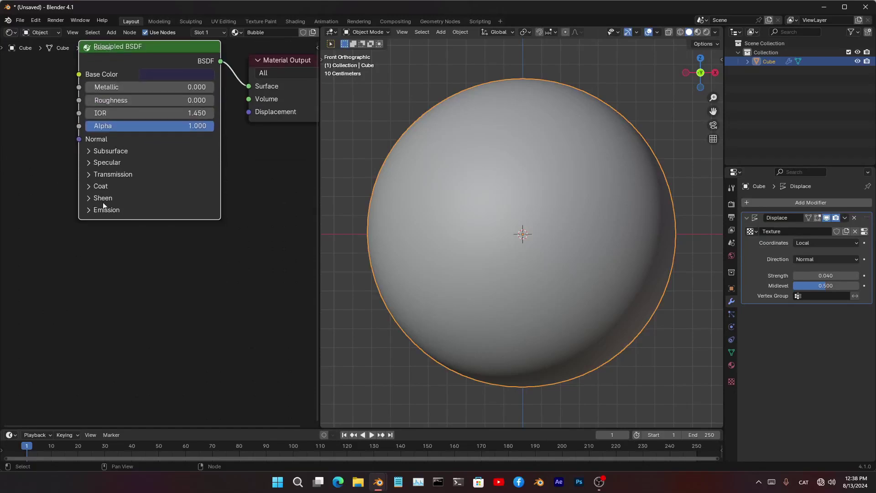
{"action": "left_click", "coordinate": [92, 186]}
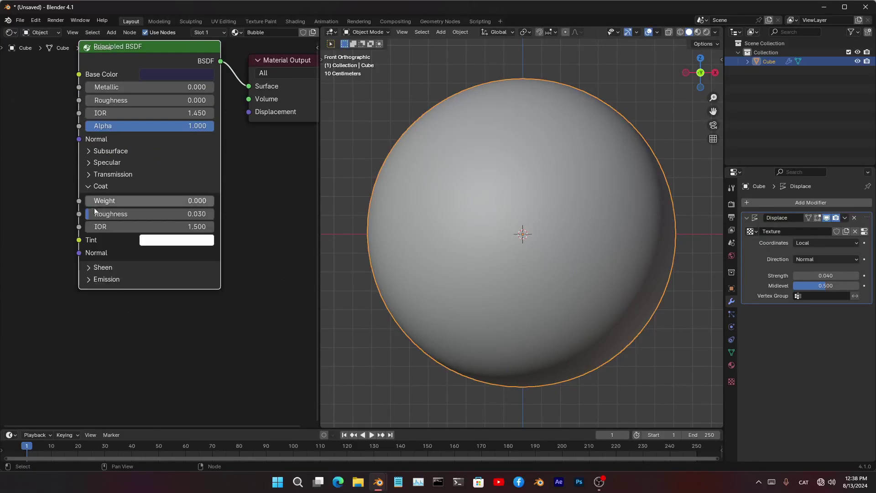
{"action": "left_click", "coordinate": [96, 269]}
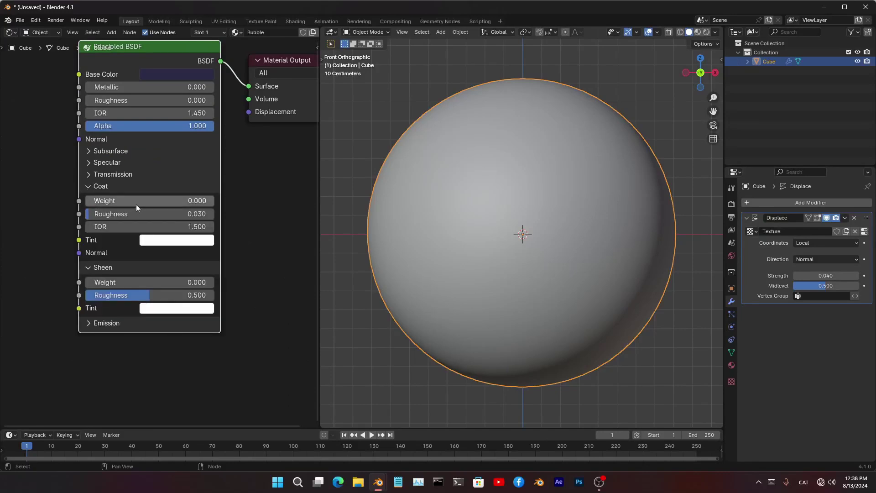
{"action": "left_click", "coordinate": [168, 294]}
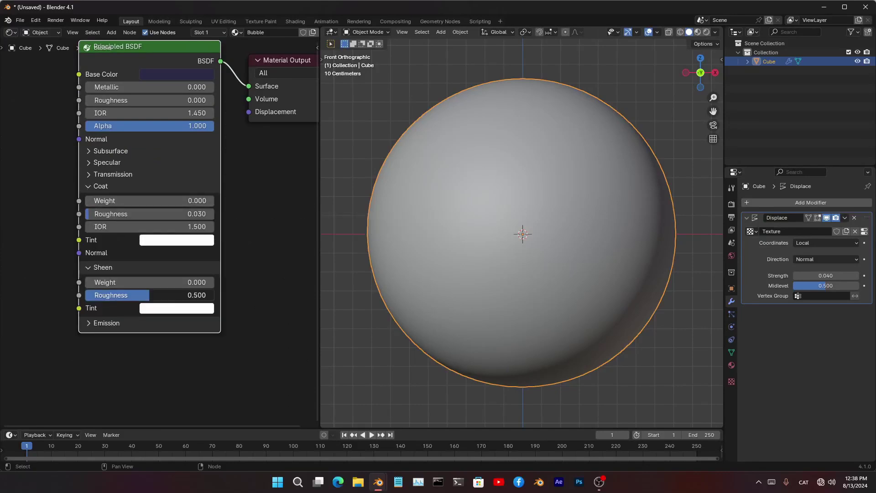
{"action": "type", "text": "0.8"}
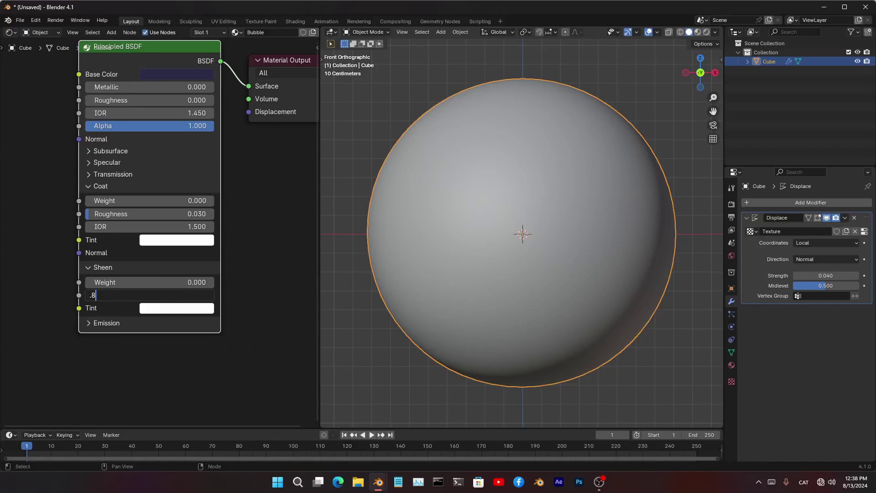
{"action": "key", "text": "shift+Tab"}
{"action": "type", "text": "0.5"}
{"action": "key", "text": "Return"}
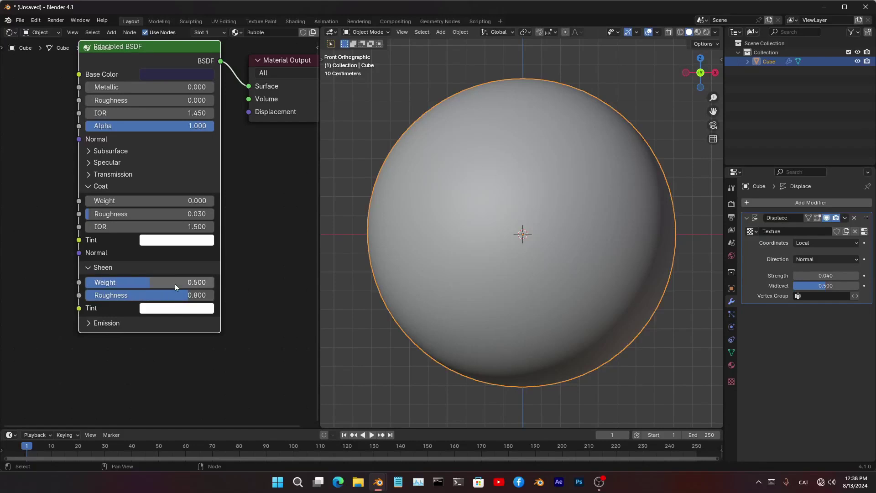
- Set the Principled BSDF's coat weight to 0.3
{"action": "left_click", "coordinate": [157, 206]}
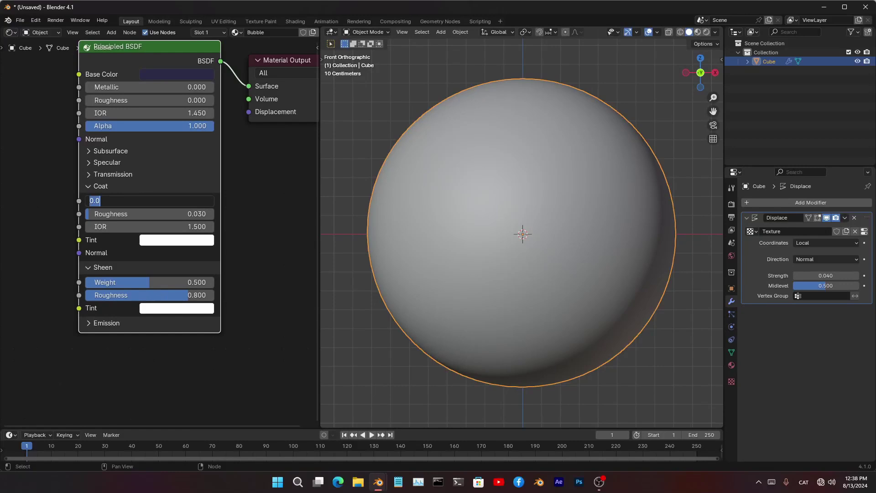
{"action": "type", "text": "0.3"}
{"action": "key", "text": "Return"}
- Set the sheen tint of the Principled BSDF to a bright cyan
{"action": "scroll", "coordinate": [179, 293], "scroll_direction": "up", "scroll_amount": 1}
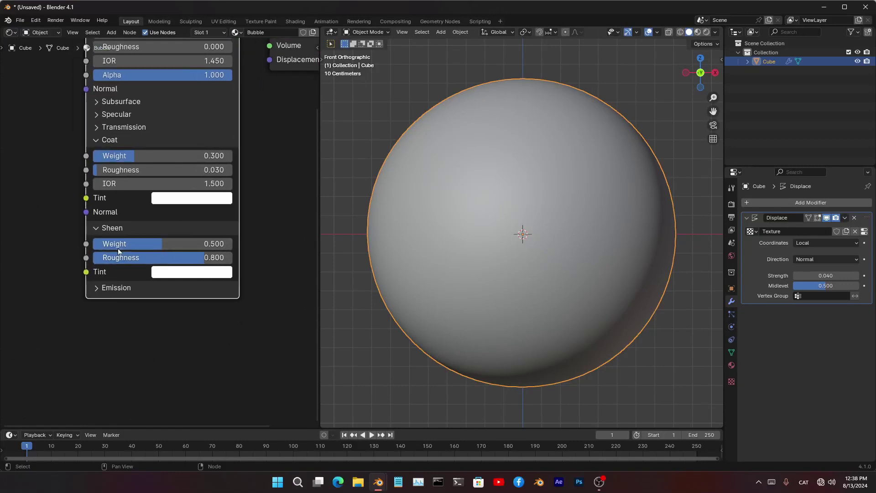
{"action": "left_click", "coordinate": [196, 273]}
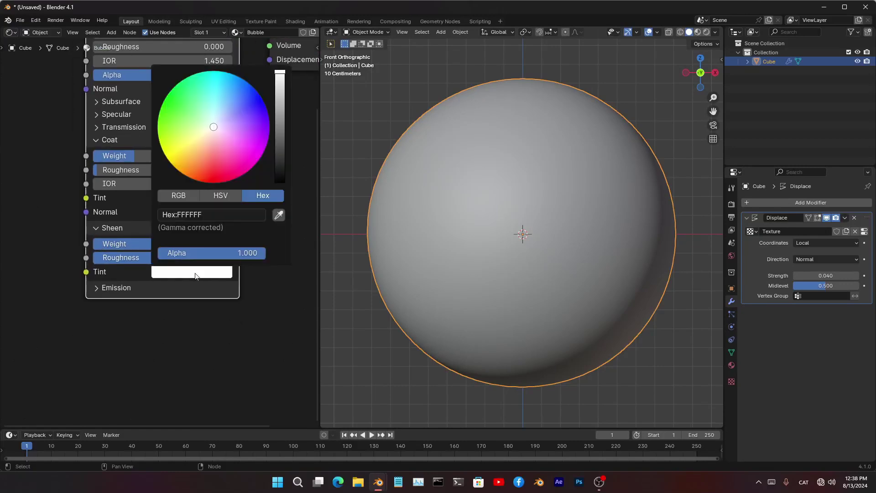
{"action": "left_click", "coordinate": [214, 272]}
{"action": "left_click_drag", "start_coordinate": [220, 124], "coordinate": [218, 88]}
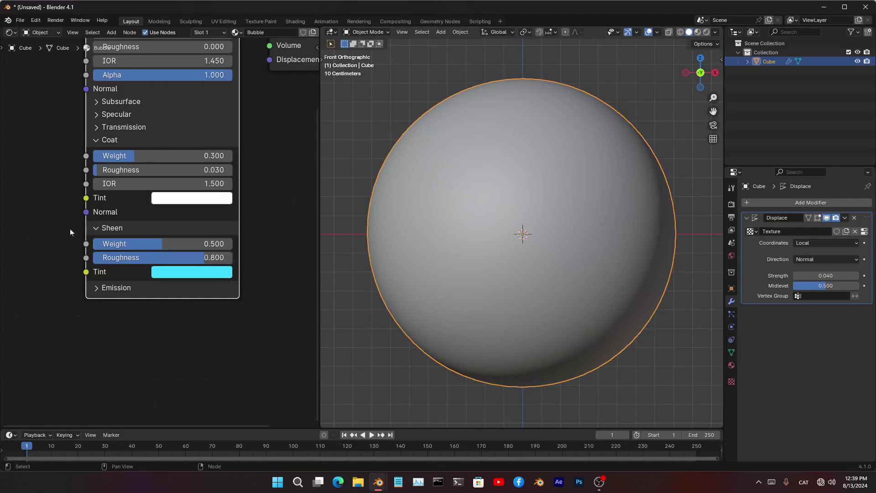
- Expand the Principled BSDF's emission settings and display the sphere in Material Preview shading
{"action": "scroll", "coordinate": [115, 274], "scroll_direction": "down", "scroll_amount": 4}
{"action": "middle_click_drag", "start_coordinate": [145, 315], "coordinate": [111, 219]}
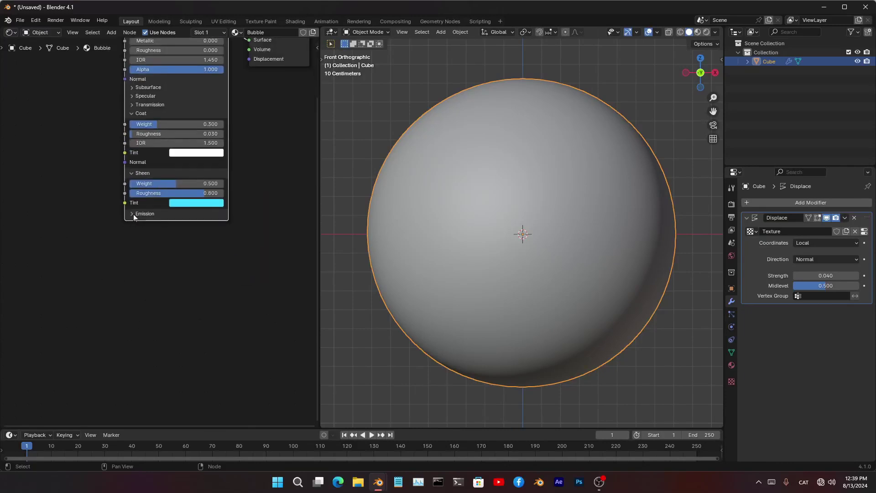
{"action": "left_click", "coordinate": [132, 213]}
{"action": "middle_click_drag", "start_coordinate": [577, 172], "coordinate": [570, 174], "text": "shift"}
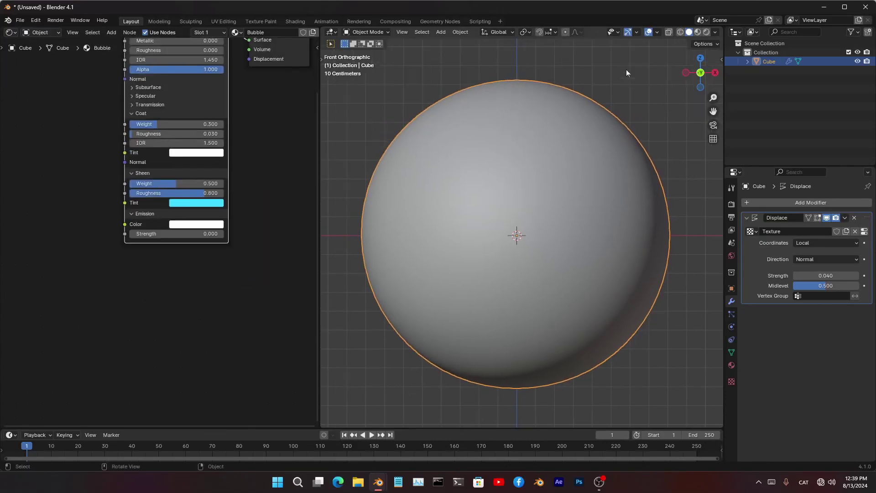
{"action": "left_click", "coordinate": [696, 33]}
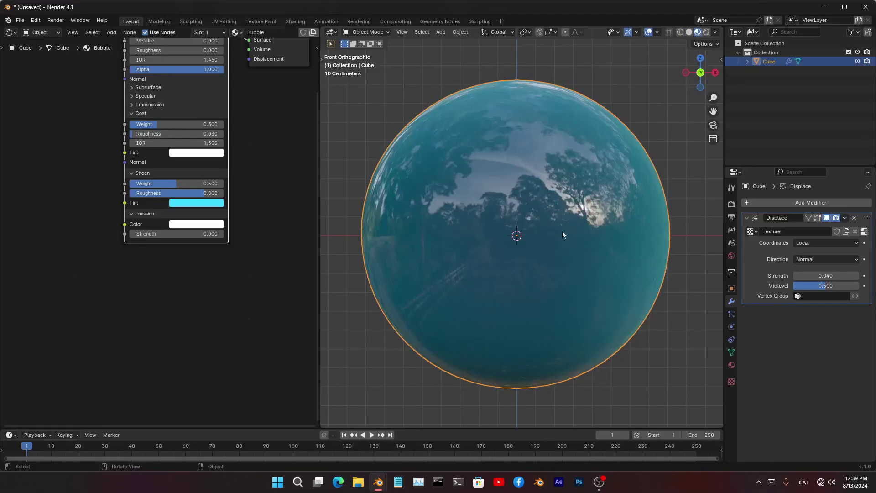
- Set the bubble material's blend mode to Alpha Hashed in its material settings
{"action": "left_click", "coordinate": [684, 417]}
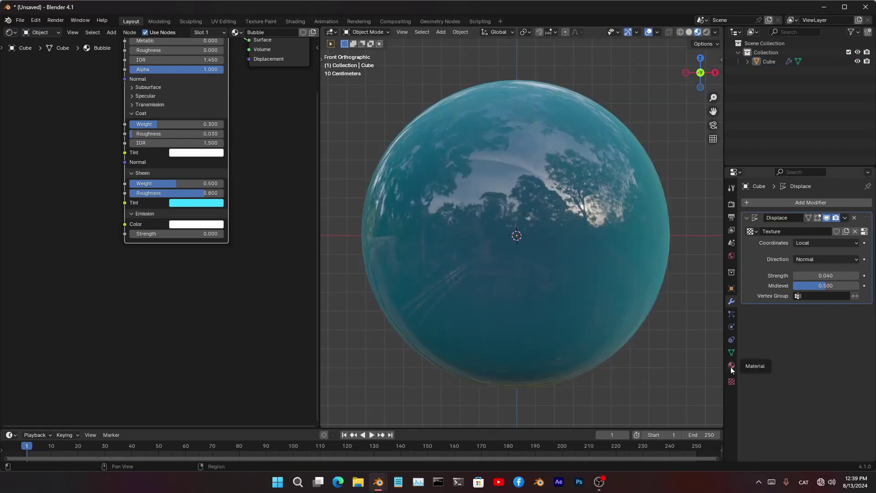
{"action": "left_click", "coordinate": [605, 266]}
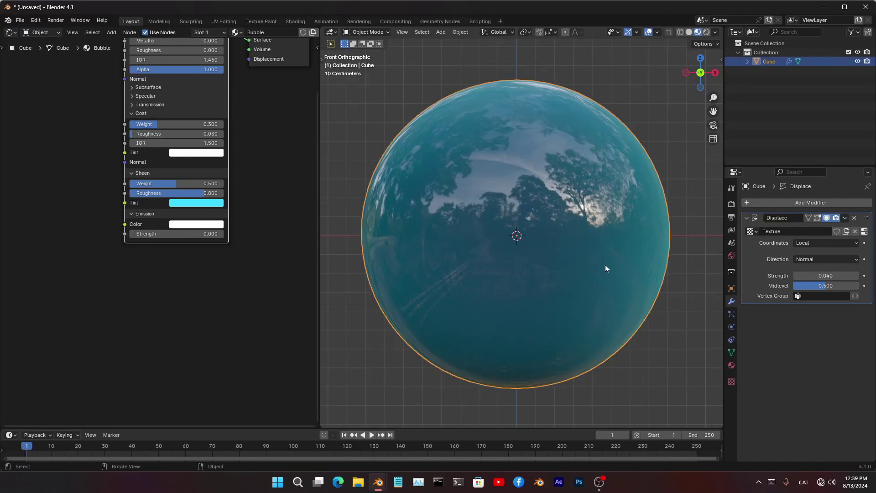
{"action": "left_click", "coordinate": [732, 364]}
{"action": "scroll", "coordinate": [776, 355], "scroll_direction": "down", "scroll_amount": 15}
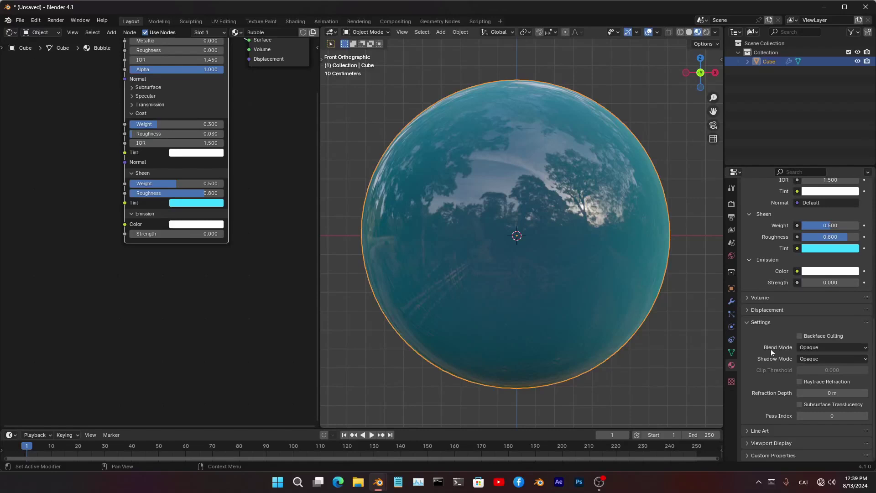
{"action": "left_click", "coordinate": [849, 349]}
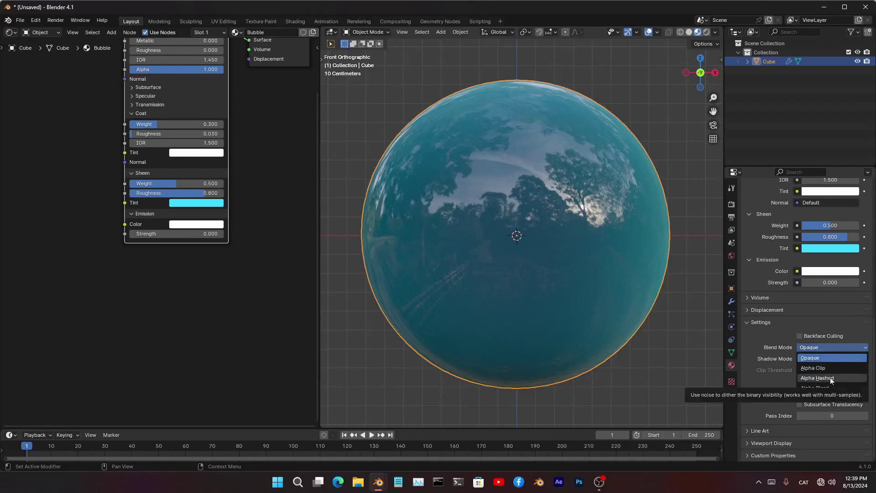
{"action": "left_click", "coordinate": [831, 379]}
{"action": "left_click", "coordinate": [821, 348]}
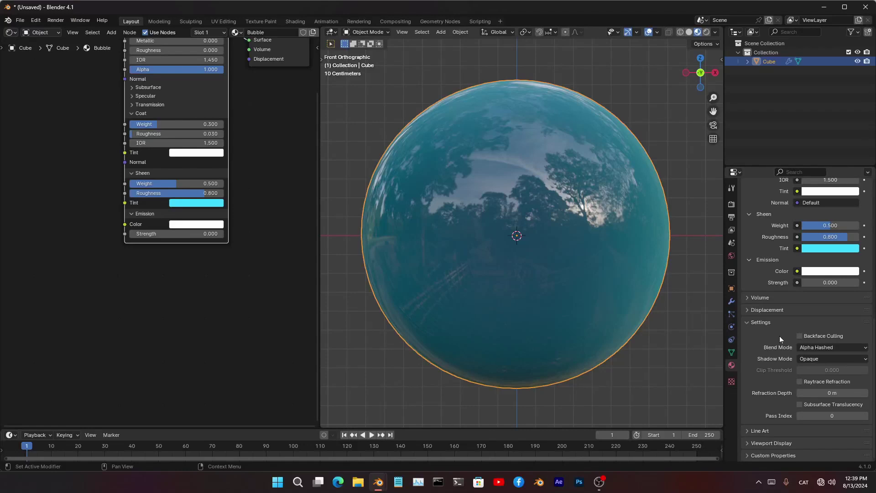
- Enable Screen Space Reflections in the EEVEE render settings
{"action": "left_click", "coordinate": [732, 203]}
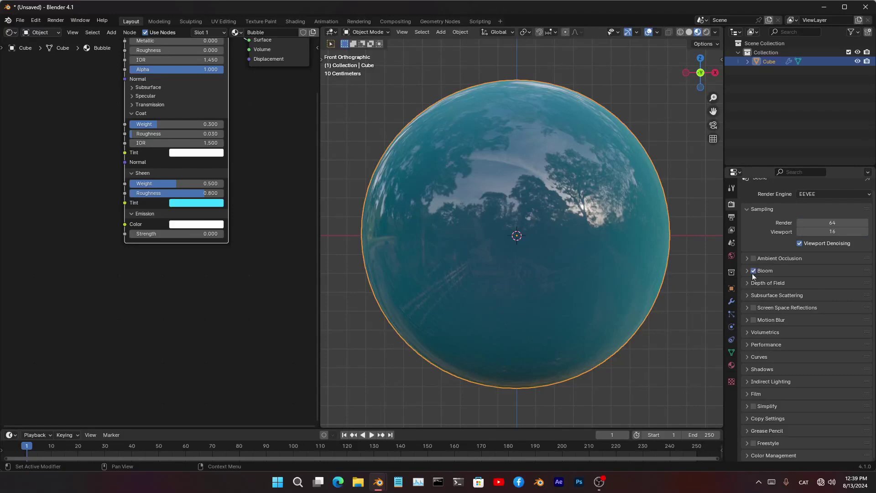
{"action": "left_click", "coordinate": [752, 311]}
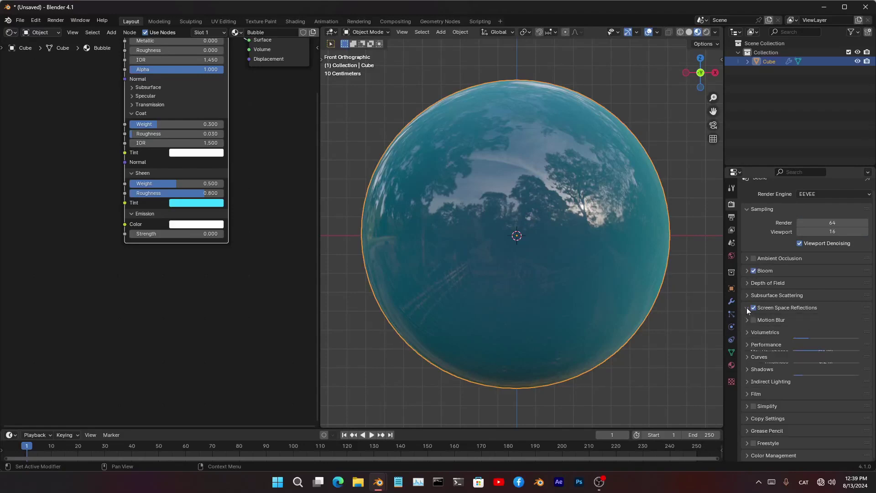
{"action": "left_click", "coordinate": [747, 308]}
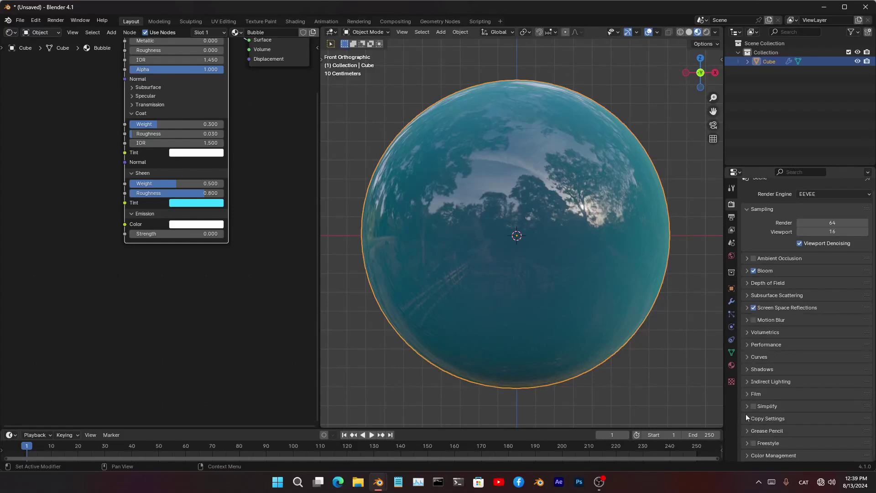
- Set both the shadow cube size and cascade size to 64 px in the render settings
{"action": "left_click", "coordinate": [758, 372]}
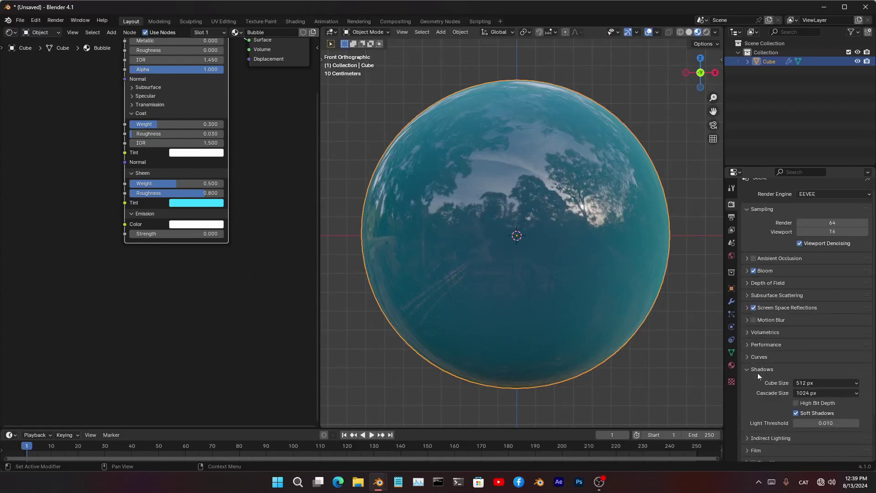
{"action": "left_click", "coordinate": [815, 393]}
{"action": "left_click", "coordinate": [815, 320]}
{"action": "scroll", "coordinate": [426, 177], "scroll_direction": "down", "scroll_amount": 2}
{"action": "scroll", "coordinate": [426, 177], "scroll_direction": "up", "scroll_amount": 2}
{"action": "scroll", "coordinate": [151, 180], "scroll_direction": "up", "scroll_amount": 1}
- Add a Fresnel node to the bubble material in the empty space ahead of the Principled BSDF
{"action": "middle_click_drag", "start_coordinate": [151, 180], "coordinate": [192, 254]}
{"action": "scroll", "coordinate": [148, 294], "scroll_direction": "down", "scroll_amount": 5}
{"action": "middle_click_drag", "start_coordinate": [142, 294], "coordinate": [233, 252]}
{"action": "scroll", "coordinate": [169, 238], "scroll_direction": "up", "scroll_amount": 4}
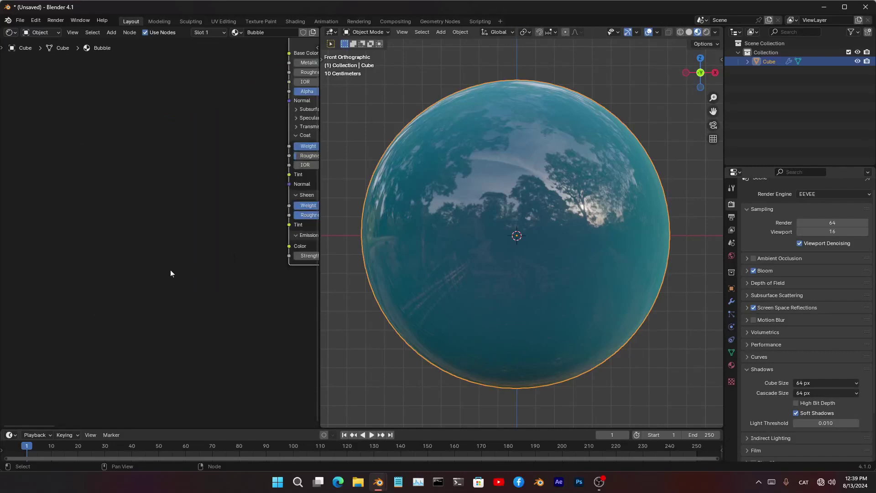
{"action": "middle_click_drag", "start_coordinate": [143, 264], "coordinate": [109, 227]}
{"action": "left_click", "coordinate": [107, 227]}
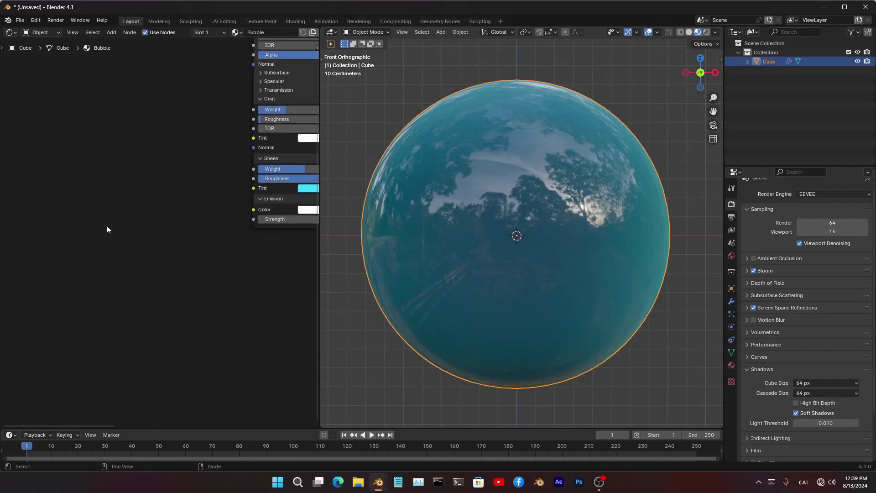
{"action": "key", "text": "q"}
{"action": "key", "text": "f"}
{"action": "left_click", "coordinate": [1, 197]}
- Add a Color Ramp node beside the Fresnel node and link the Fresnel Fac output to its Fac input
{"action": "key", "text": "q"}
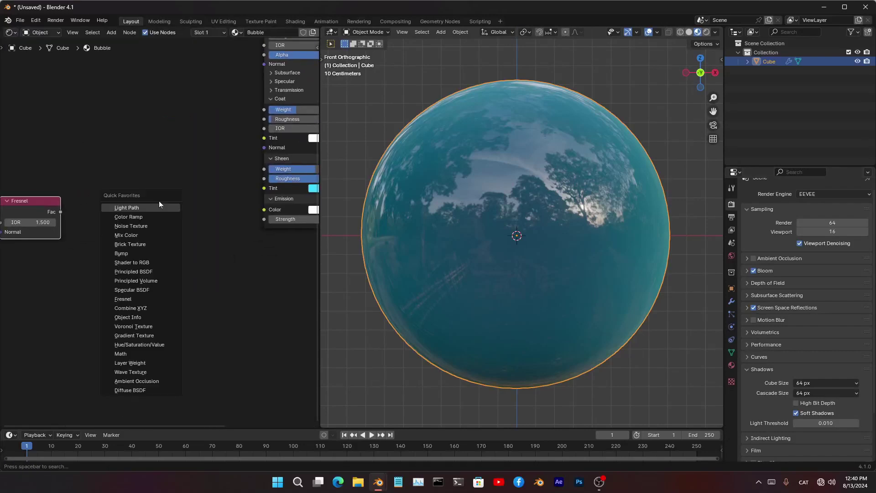
{"action": "key", "text": "c"}
{"action": "left_click", "coordinate": [82, 184]}
{"action": "left_click", "coordinate": [65, 215]}
{"action": "left_click_drag", "start_coordinate": [60, 213], "coordinate": [82, 265]}
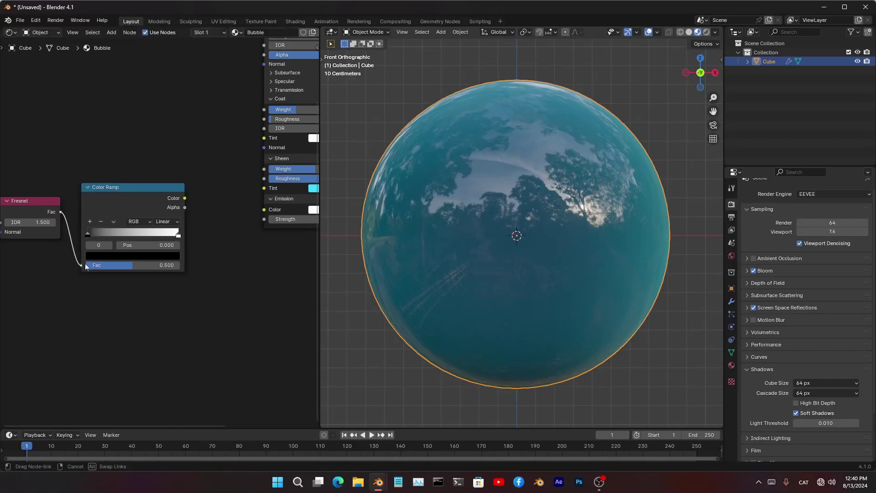
- Link the Color Ramp's color to the Principled BSDF's emission color and set the emission strength to 6
{"action": "middle_click_drag", "start_coordinate": [85, 264], "coordinate": [95, 317]}
{"action": "left_click_drag", "start_coordinate": [194, 250], "coordinate": [273, 262]}
{"action": "middle_click_drag", "start_coordinate": [314, 277], "coordinate": [212, 280]}
{"action": "left_click", "coordinate": [212, 275]}
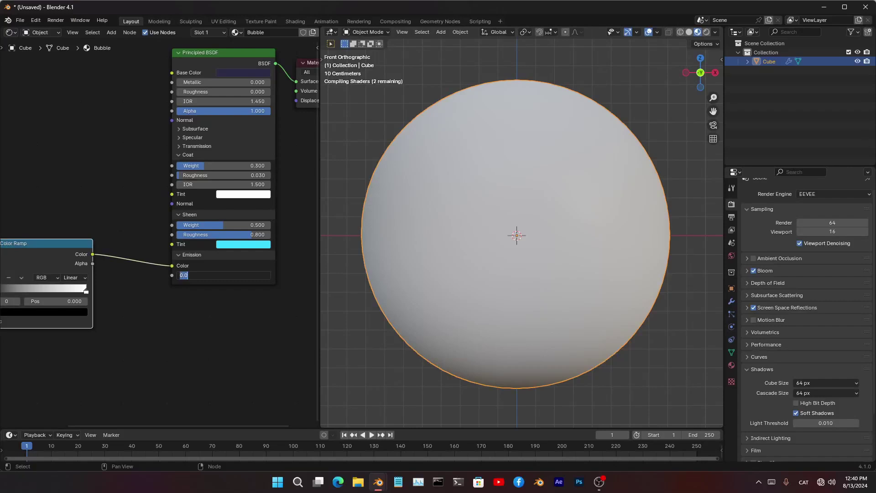
{"action": "type", "text": "1"}
{"action": "key", "text": "Return"}
- Set the Color Ramp's interpolation to Constant and move its white stop to about 0.168
{"action": "scroll", "coordinate": [146, 319], "scroll_direction": "up", "scroll_amount": 6}
{"action": "middle_click_drag", "start_coordinate": [135, 299], "coordinate": [179, 289]}
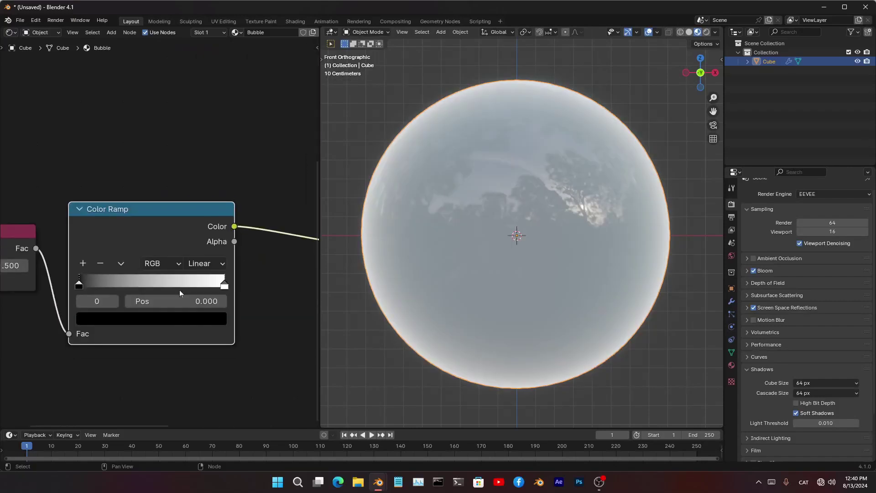
{"action": "left_click", "coordinate": [201, 264]}
{"action": "left_click", "coordinate": [218, 360]}
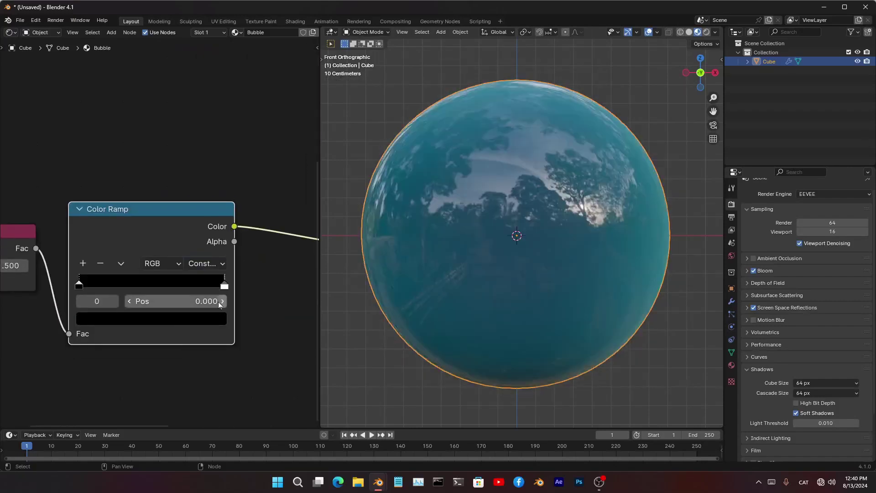
{"action": "left_click_drag", "start_coordinate": [219, 284], "coordinate": [106, 300]}
{"action": "scroll", "coordinate": [106, 301], "scroll_direction": "down", "scroll_amount": 5}
{"action": "left_click_drag", "start_coordinate": [129, 268], "coordinate": [122, 266]}
- Try an emission strength of 1 on the Principled BSDF
{"action": "scroll", "coordinate": [279, 256], "scroll_direction": "up", "scroll_amount": 4}
{"action": "middle_click_drag", "start_coordinate": [279, 256], "coordinate": [108, 273]}
{"action": "left_click", "coordinate": [206, 268]}
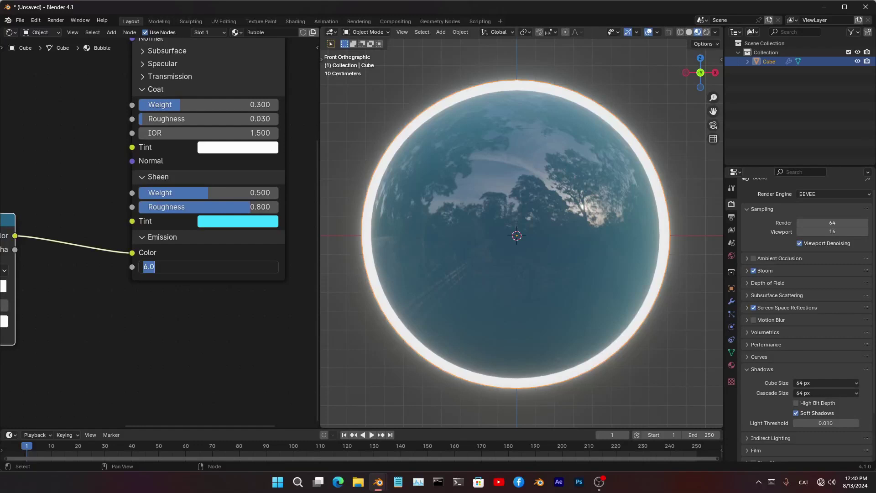
{"action": "type", "text": "1"}
{"action": "key", "text": "Return"}
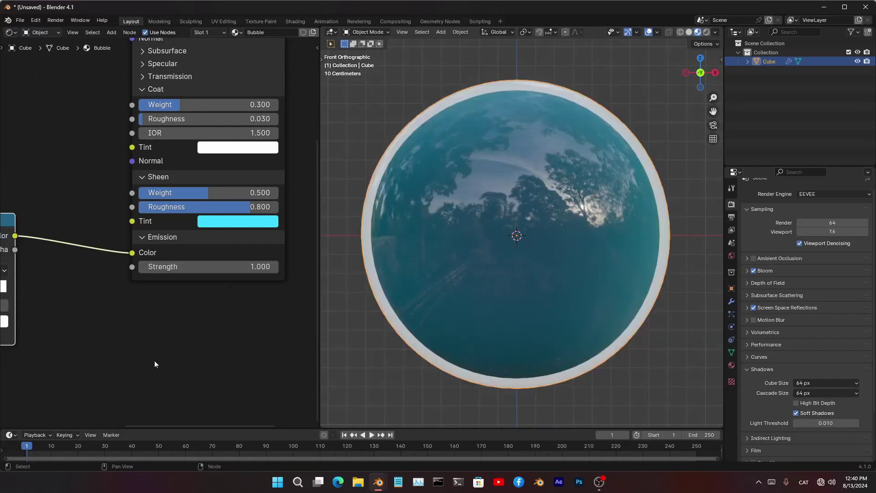
- Set the Principled BSDF's emission strength to 5
{"action": "left_click", "coordinate": [245, 266]}
{"action": "type", "text": "5"}
{"action": "key", "text": "Return"}
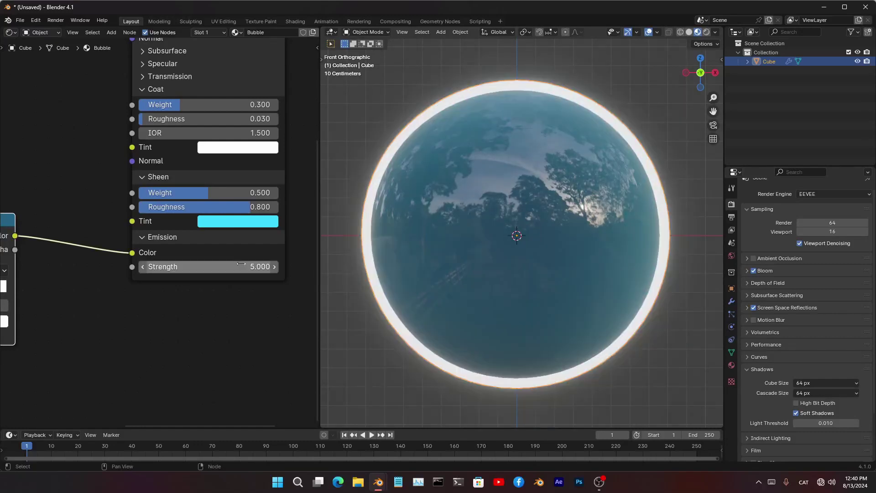
- Move the Fresnel node farther away from the Color Ramp to make room between them
{"action": "scroll", "coordinate": [224, 345], "scroll_direction": "down", "scroll_amount": 5}
{"action": "middle_click_drag", "start_coordinate": [223, 345], "coordinate": [382, 322]}
{"action": "scroll", "coordinate": [69, 276], "scroll_direction": "up", "scroll_amount": 4}
{"action": "middle_click_drag", "start_coordinate": [108, 268], "coordinate": [159, 283]}
{"action": "left_click_drag", "start_coordinate": [103, 224], "coordinate": [37, 219]}
{"action": "middle_click_drag", "start_coordinate": [39, 228], "coordinate": [72, 233]}
{"action": "left_click_drag", "start_coordinate": [59, 224], "coordinate": [1, 207]}
{"action": "middle_click_drag", "start_coordinate": [65, 225], "coordinate": [108, 189]}
- Insert a Math node between the Fresnel and Color Ramp nodes and set its operation to Multiply
{"action": "key", "text": "shift+a"}
{"action": "left_click", "coordinate": [176, 125]}
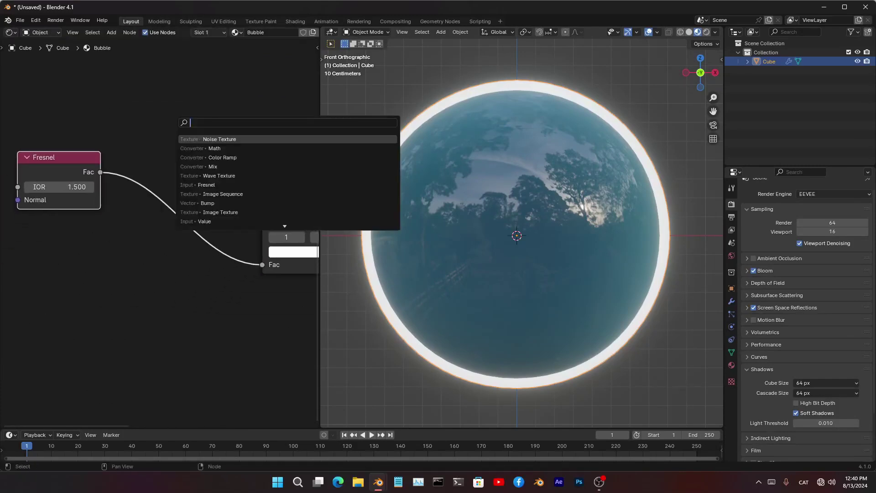
{"action": "type", "text": "math"}
{"action": "key", "text": "Return"}
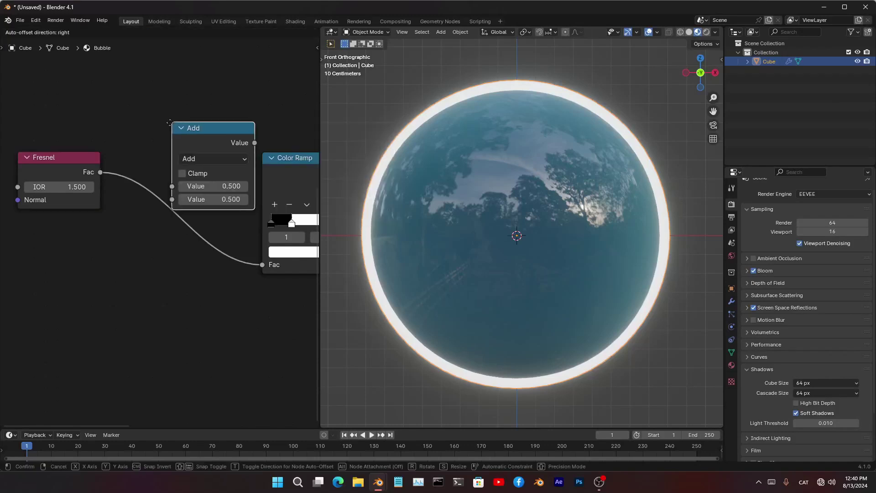
{"action": "left_click", "coordinate": [142, 165]}
{"action": "left_click", "coordinate": [203, 202]}
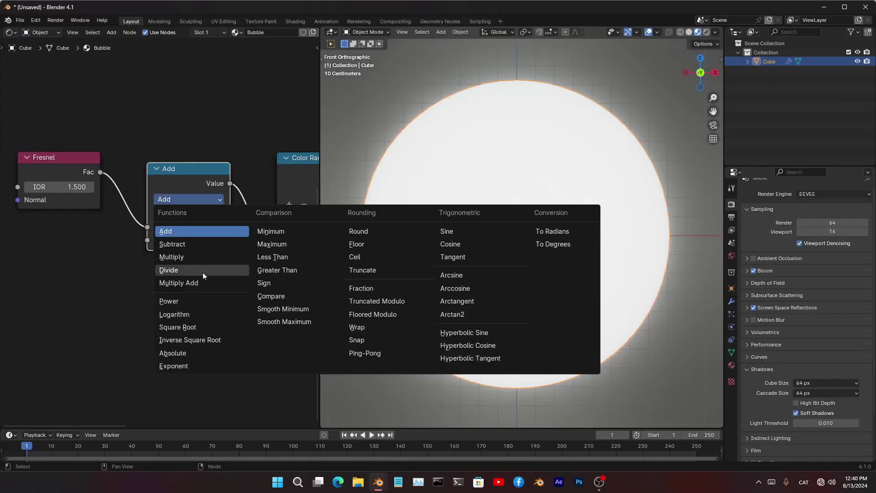
{"action": "left_click", "coordinate": [202, 272]}
{"action": "left_click", "coordinate": [188, 203]}
{"action": "left_click", "coordinate": [198, 257]}
{"action": "scroll", "coordinate": [115, 319], "scroll_direction": "down", "scroll_amount": 1}
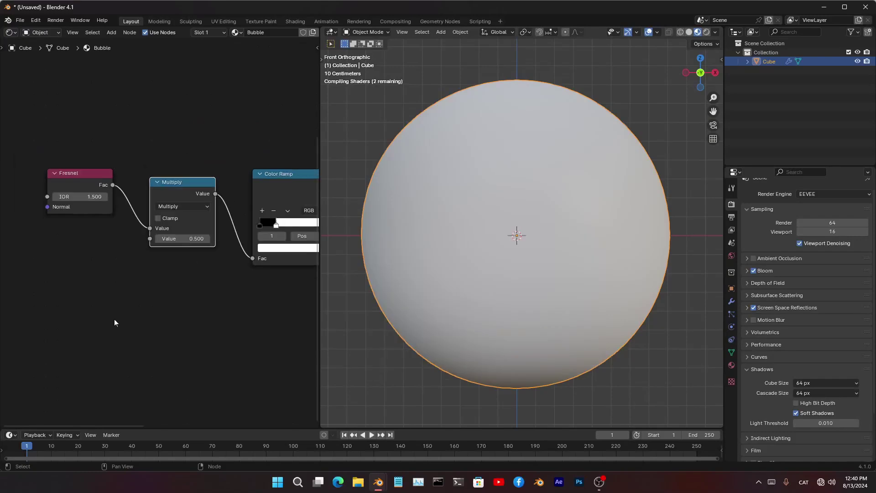
- Add a Noise Texture node below the Fresnel node and link its Fac output to the Multiply node's second value
{"action": "scroll", "coordinate": [116, 248], "scroll_direction": "down", "scroll_amount": 3}
{"action": "middle_click_drag", "start_coordinate": [101, 341], "coordinate": [124, 229]}
{"action": "key", "text": "shift+a"}
{"action": "left_click", "coordinate": [125, 213]}
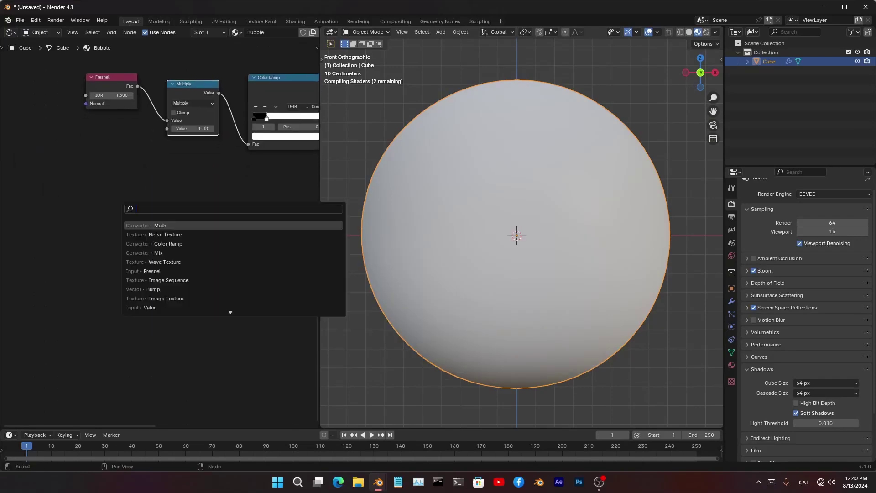
{"action": "left_click", "coordinate": [145, 234]}
{"action": "left_click", "coordinate": [41, 195]}
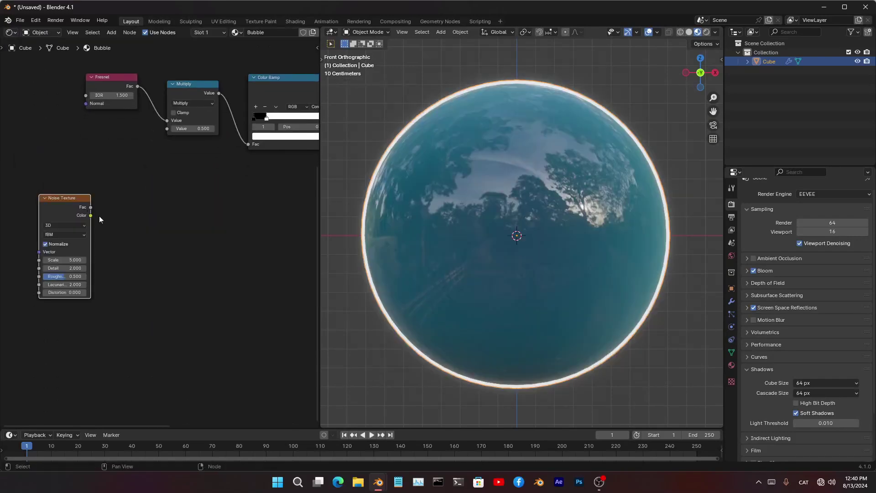
{"action": "left_click_drag", "start_coordinate": [91, 208], "coordinate": [168, 129]}
{"action": "left_click_drag", "start_coordinate": [55, 219], "coordinate": [92, 183]}
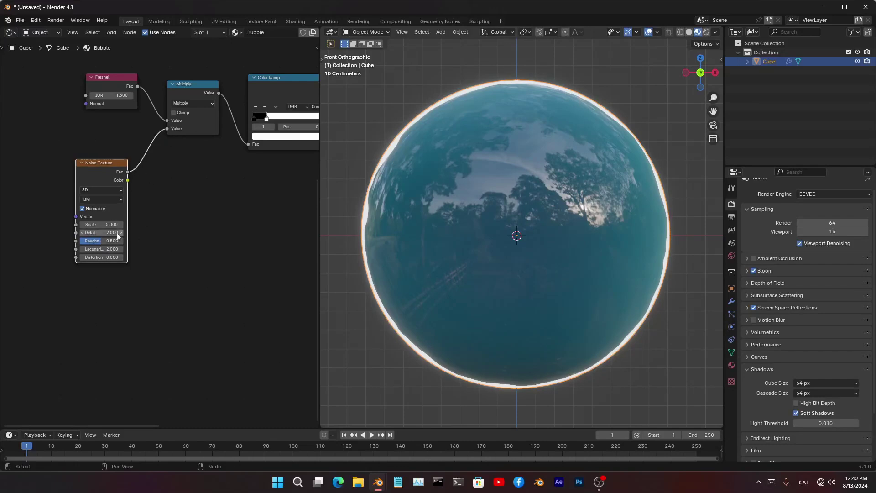
- Set the Noise Texture's scale to 1.4 and move the Color Ramp's white stop to about 0.114
{"action": "left_click_drag", "start_coordinate": [114, 225], "coordinate": [88, 225]}
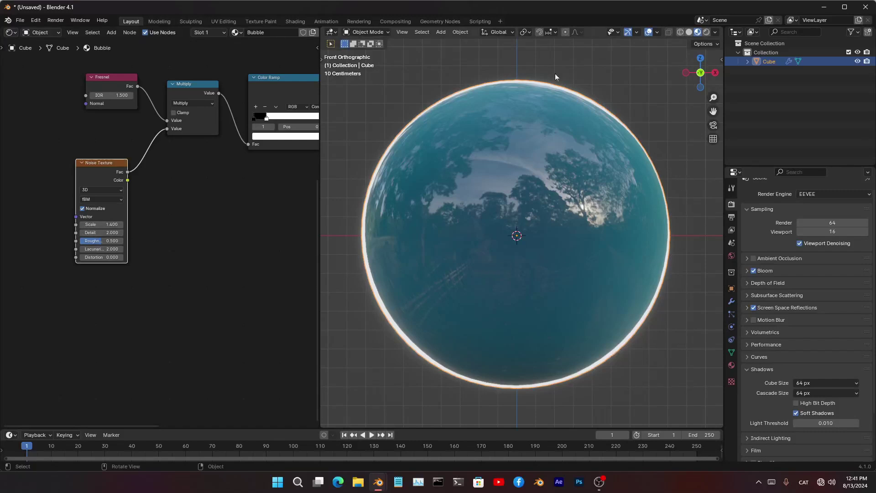
{"action": "middle_click_drag", "start_coordinate": [311, 116], "coordinate": [244, 238]}
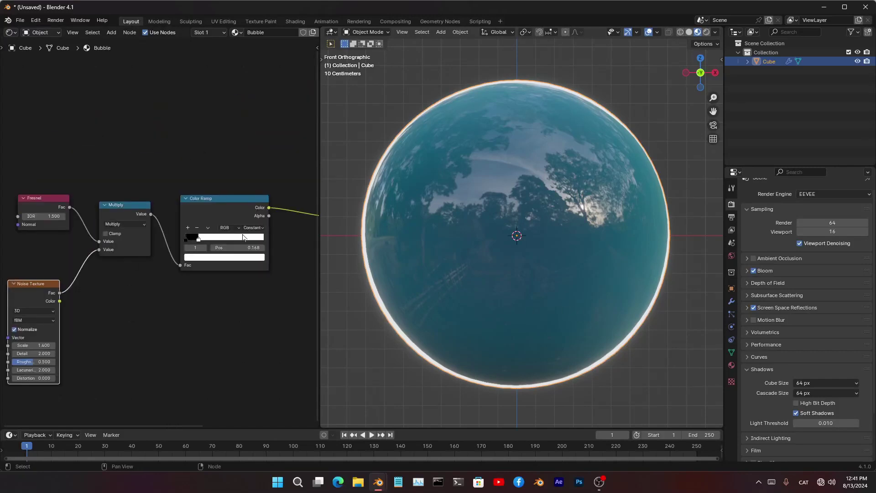
{"action": "left_click_drag", "start_coordinate": [205, 236], "coordinate": [200, 237]}
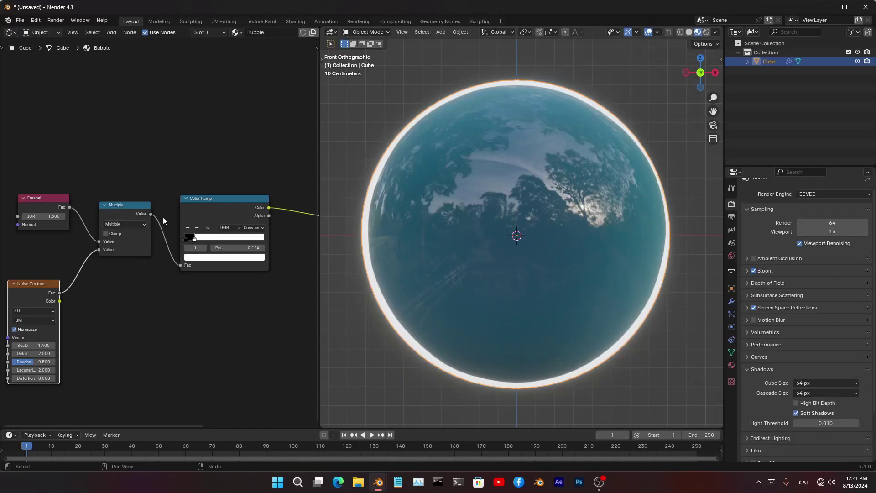
- Set the Noise Texture's detail to 0
{"action": "scroll", "coordinate": [133, 224], "scroll_direction": "down", "scroll_amount": 1}
{"action": "middle_click_drag", "start_coordinate": [134, 225], "coordinate": [153, 137]}
{"action": "middle_click_drag", "start_coordinate": [125, 184], "coordinate": [123, 201]}
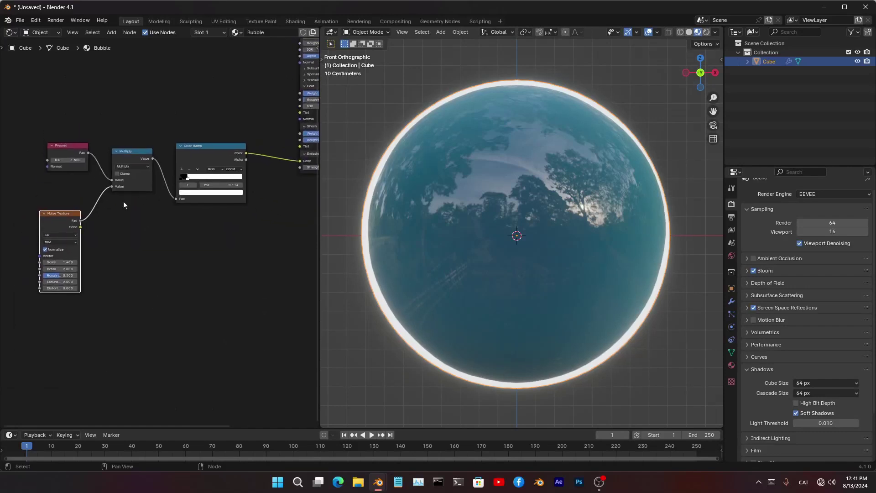
{"action": "scroll", "coordinate": [123, 202], "scroll_direction": "up", "scroll_amount": 3}
{"action": "middle_click_drag", "start_coordinate": [109, 230], "coordinate": [137, 196]}
{"action": "scroll", "coordinate": [73, 249], "scroll_direction": "up", "scroll_amount": 4}
{"action": "left_click_drag", "start_coordinate": [73, 251], "coordinate": [42, 250]}
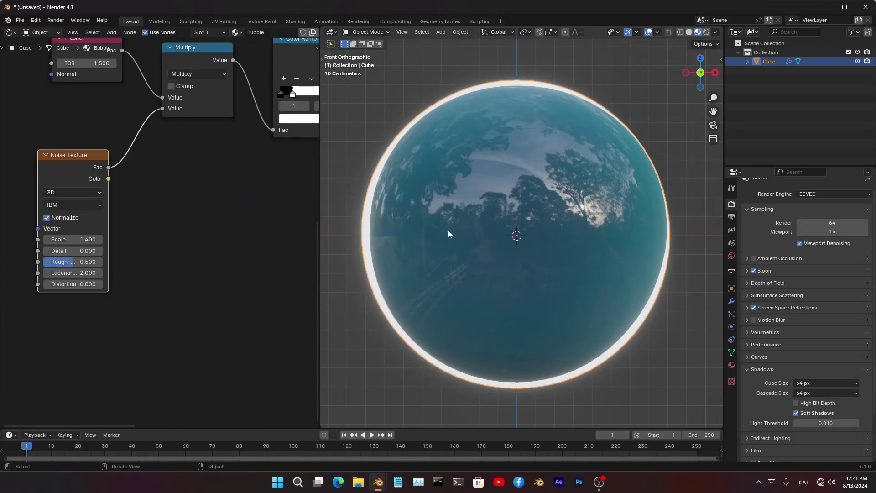
- Move the Material Output node away from the Principled BSDF to free space between the two
{"action": "scroll", "coordinate": [107, 325], "scroll_direction": "down", "scroll_amount": 4}
{"action": "scroll", "coordinate": [237, 221], "scroll_direction": "down", "scroll_amount": 2}
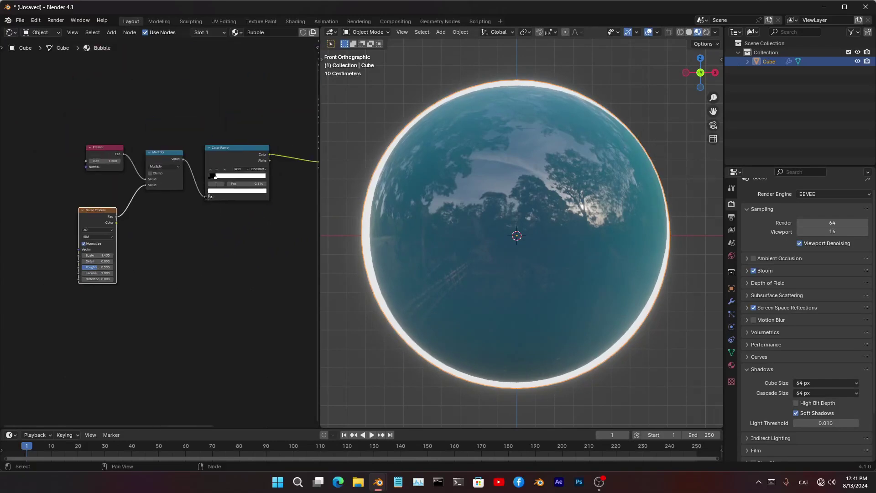
{"action": "middle_click_drag", "start_coordinate": [238, 221], "coordinate": [106, 220]}
{"action": "scroll", "coordinate": [95, 246], "scroll_direction": "down", "scroll_amount": 3}
{"action": "scroll", "coordinate": [220, 190], "scroll_direction": "up", "scroll_amount": 3}
{"action": "middle_click_drag", "start_coordinate": [208, 203], "coordinate": [154, 290]}
{"action": "left_click_drag", "start_coordinate": [139, 152], "coordinate": [227, 252]}
{"action": "left_click", "coordinate": [188, 236]}
{"action": "left_click_drag", "start_coordinate": [185, 234], "coordinate": [300, 224]}
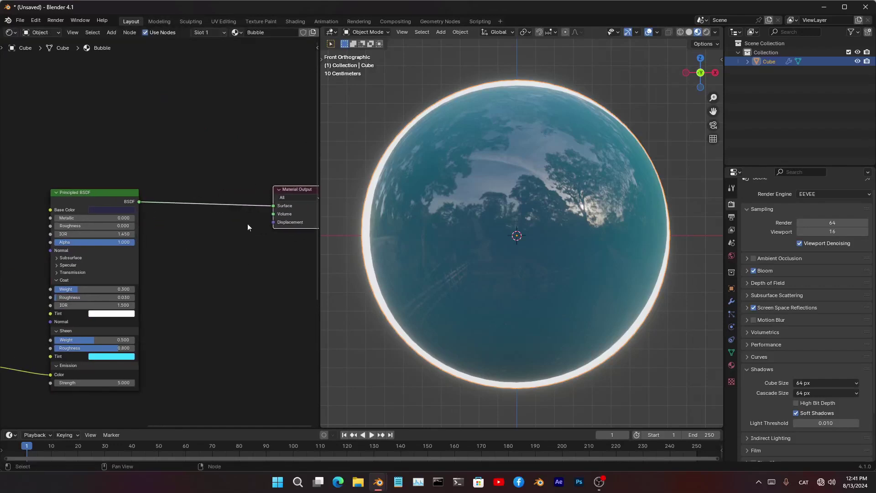
- Add a Transparent BSDF node between the Principled BSDF and the Material Output, just below their link
{"action": "scroll", "coordinate": [158, 192], "scroll_direction": "up", "scroll_amount": 2}
{"action": "scroll", "coordinate": [155, 186], "scroll_direction": "up", "scroll_amount": 1}
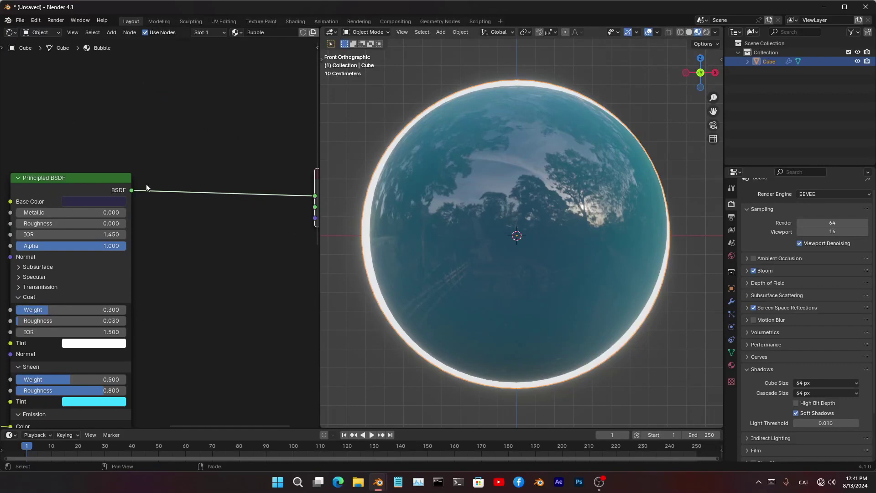
{"action": "key", "text": "shift+a"}
{"action": "type", "text": "tra"}
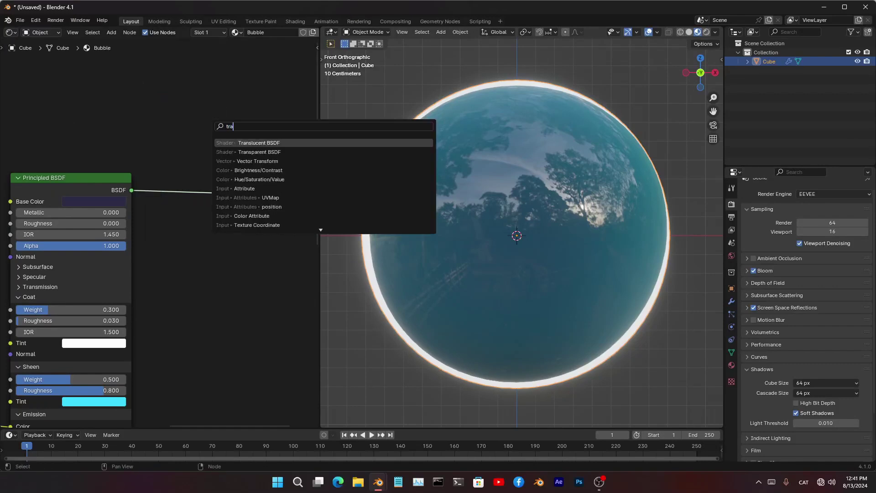
{"action": "type", "text": "nspare"}
{"action": "key", "text": "Return"}
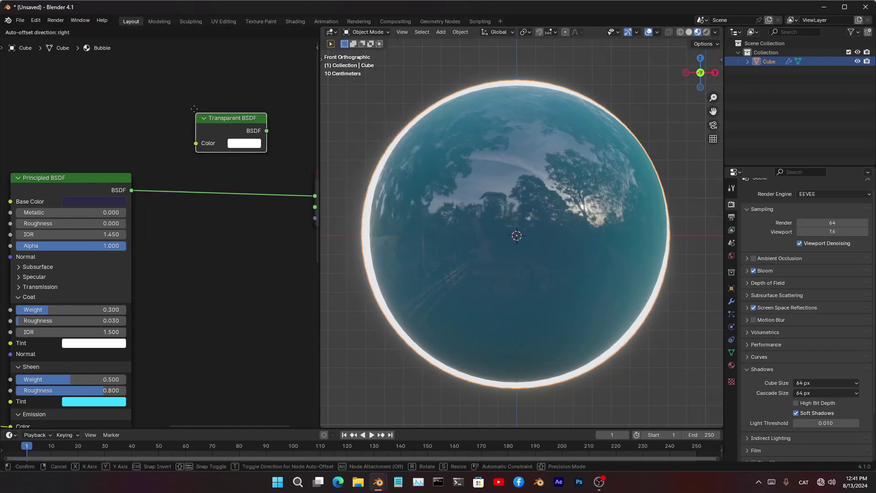
{"action": "left_click", "coordinate": [156, 251]}
- Blend the Principled BSDF and Transparent BSDF through a Mix Shader feeding the Material Output, moving the output node clear of it
{"action": "right_click_drag", "start_coordinate": [113, 198], "coordinate": [167, 260], "text": "ctrl+shift"}
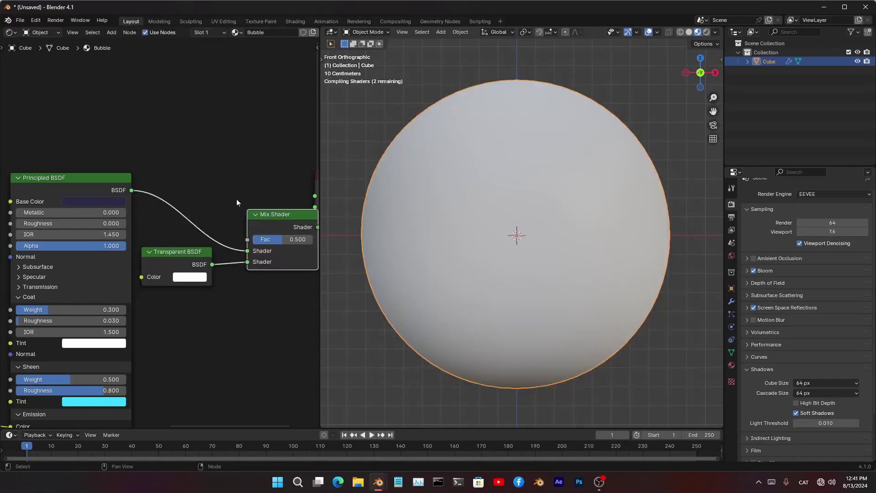
{"action": "middle_click_drag", "start_coordinate": [239, 225], "coordinate": [156, 249]}
{"action": "left_click_drag", "start_coordinate": [265, 238], "coordinate": [288, 265]}
{"action": "middle_click_drag", "start_coordinate": [288, 265], "coordinate": [333, 279]}
{"action": "mouse_move", "coordinate": [448, 230]}
{"action": "middle_mouse_down"}
{"action": "mouse_move", "coordinate": [492, 260]}
{"action": "mouse_move", "coordinate": [463, 224]}
{"action": "middle_mouse_up"}
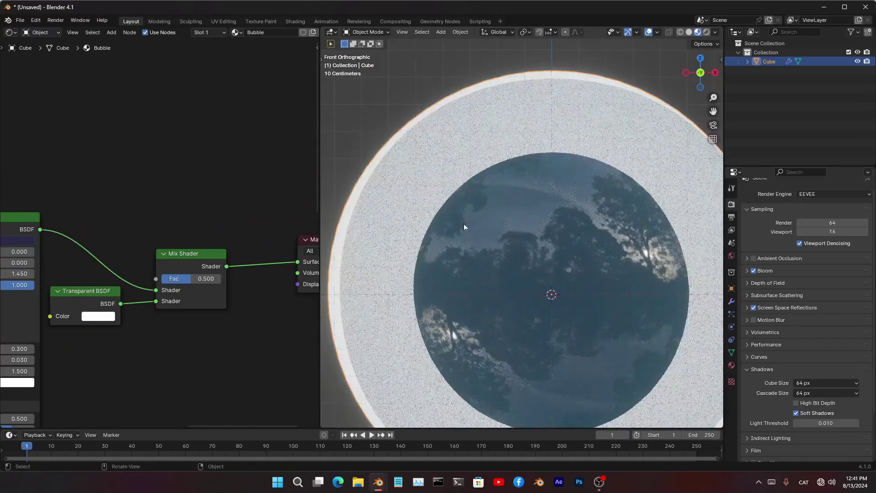
{"action": "key", "text": "KP_1"}
{"action": "scroll", "coordinate": [69, 330], "scroll_direction": "down", "scroll_amount": 2}
{"action": "scroll", "coordinate": [68, 330], "scroll_direction": "up", "scroll_amount": 1}
- Set the Principled BSDF's IOR to 1.5
{"action": "middle_click_drag", "start_coordinate": [68, 331], "coordinate": [246, 234]}
{"action": "scroll", "coordinate": [121, 338], "scroll_direction": "up", "scroll_amount": 1}
{"action": "middle_click_drag", "start_coordinate": [121, 338], "coordinate": [219, 281]}
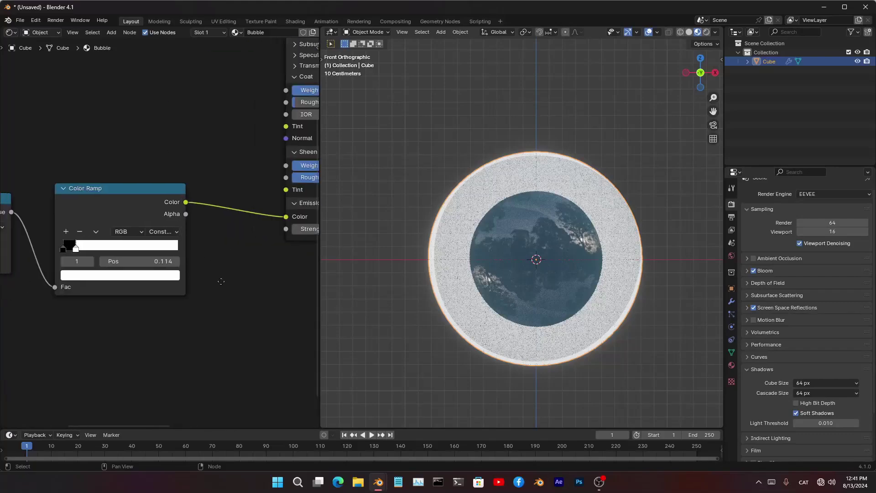
{"action": "middle_click_drag", "start_coordinate": [133, 277], "coordinate": [195, 318]}
{"action": "scroll", "coordinate": [195, 318], "scroll_direction": "up", "scroll_amount": 2}
{"action": "middle_click_drag", "start_coordinate": [538, 260], "coordinate": [538, 316]}
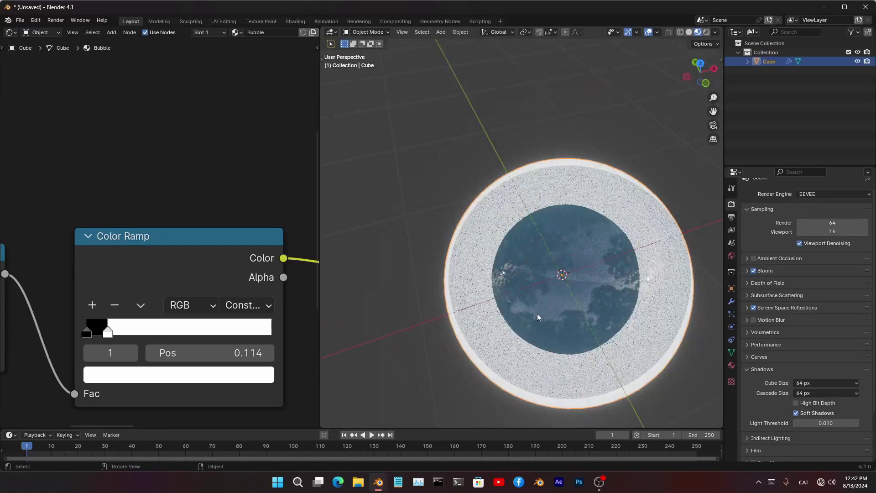
{"action": "key", "text": "KP_1"}
{"action": "middle_click_drag", "start_coordinate": [154, 250], "coordinate": [158, 296]}
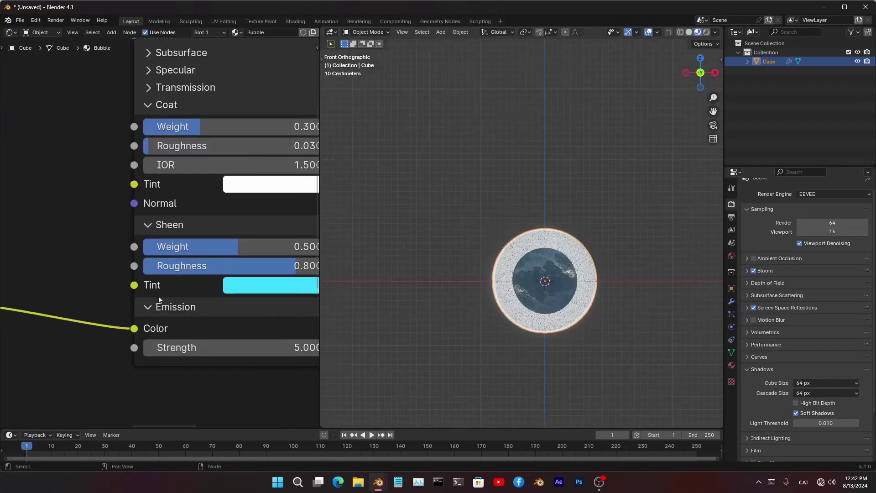
{"action": "middle_click_drag", "start_coordinate": [155, 104], "coordinate": [43, 280]}
{"action": "double_click", "coordinate": [128, 172]}
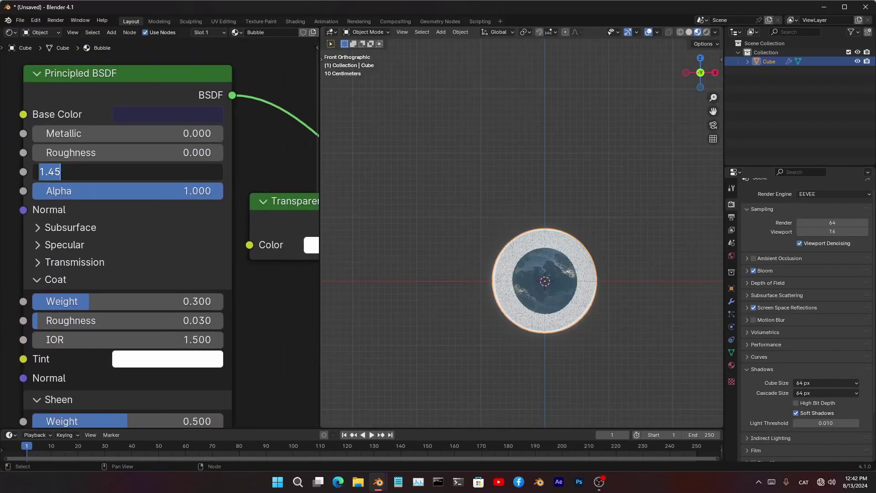
{"action": "type", "text": "1.5"}
{"action": "key", "text": "Return"}
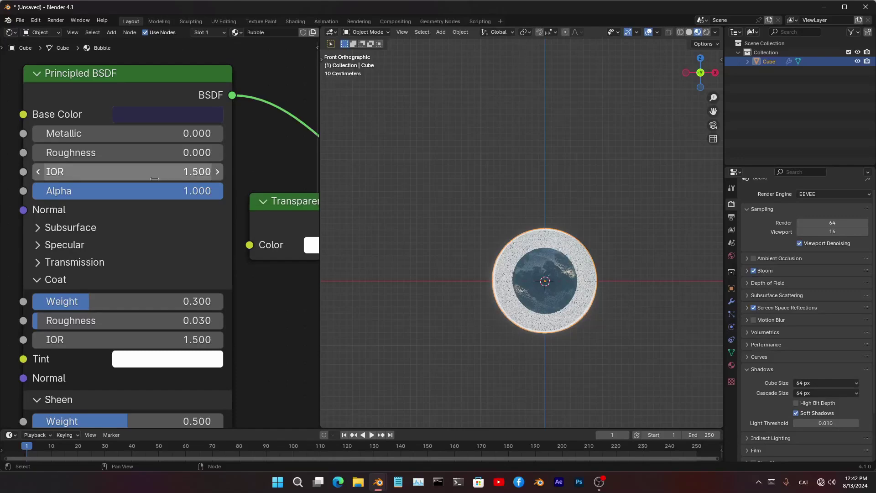
- Set the Fresnel node's IOR to 1.02
{"action": "middle_click_drag", "start_coordinate": [246, 226], "coordinate": [111, 250]}
{"action": "scroll", "coordinate": [111, 250], "scroll_direction": "up", "scroll_amount": 1}
{"action": "scroll", "coordinate": [525, 233], "scroll_direction": "up", "scroll_amount": 4}
{"action": "middle_click_drag", "start_coordinate": [623, 332], "coordinate": [554, 234], "text": "shift"}
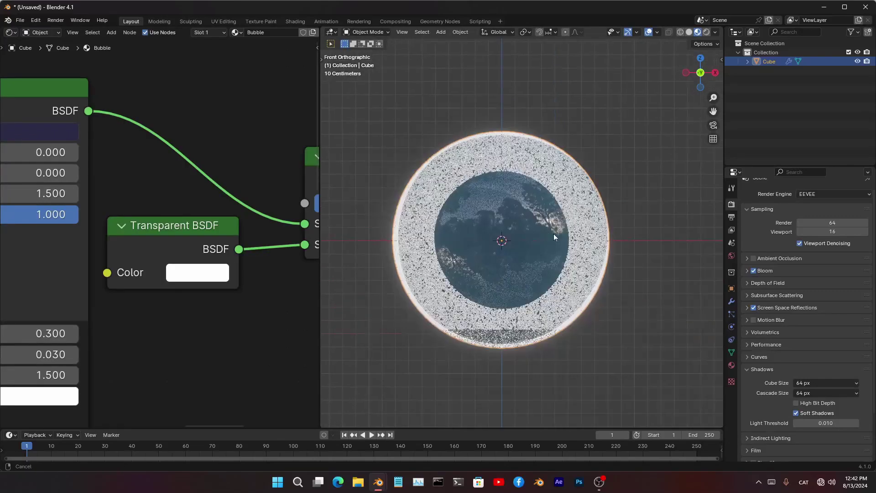
{"action": "scroll", "coordinate": [526, 251], "scroll_direction": "up", "scroll_amount": 4}
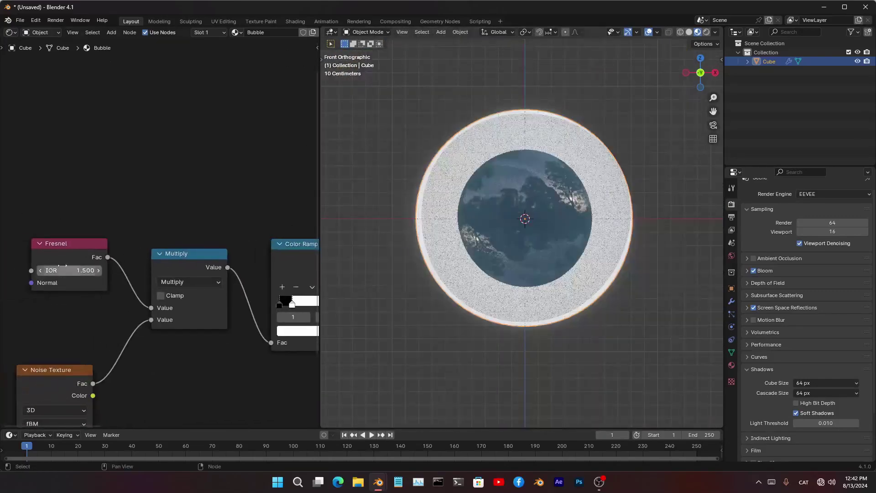
{"action": "left_click", "coordinate": [68, 270]}
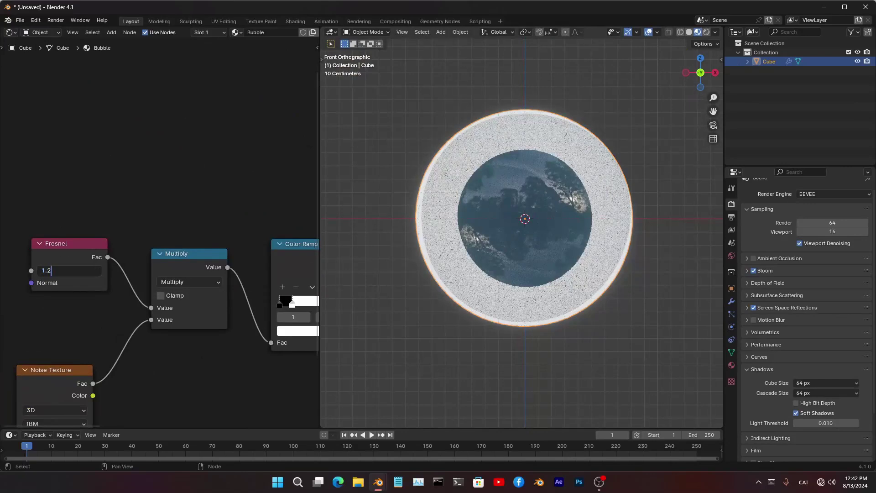
{"action": "key", "text": "Return"}
{"action": "left_click", "coordinate": [68, 270]}
{"action": "type", "text": "1."}
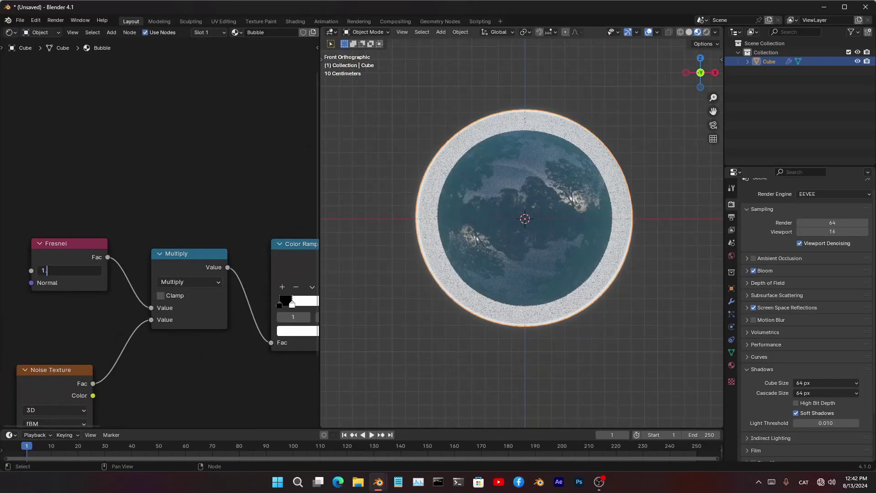
{"action": "type", "text": "02"}
{"action": "key", "text": "Return"}
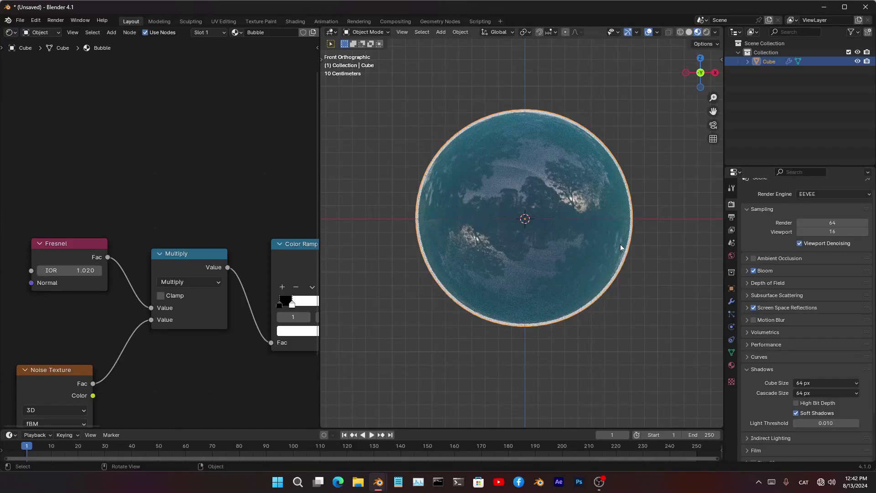
- Move the Color Ramp's white stop slightly farther from the black stop to thin the glowing rim, and nudge the node
{"action": "scroll", "coordinate": [621, 245], "scroll_direction": "up", "scroll_amount": 10}
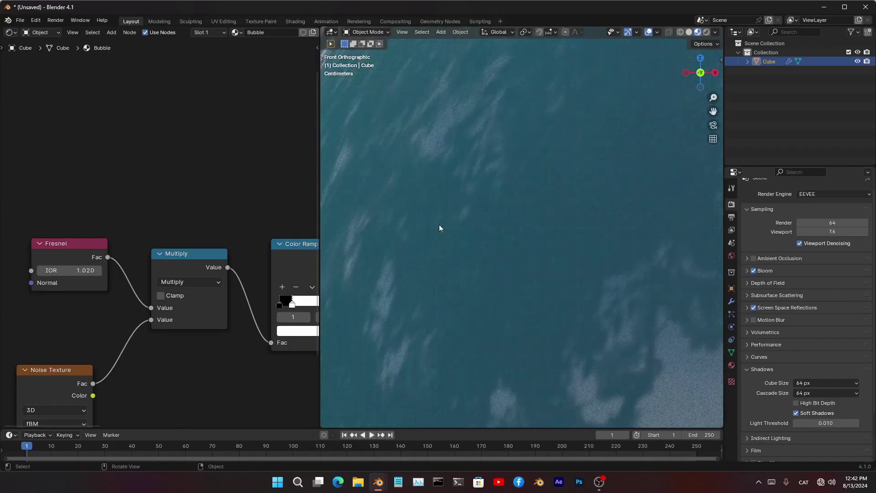
{"action": "middle_click_drag", "start_coordinate": [439, 225], "coordinate": [462, 260], "text": "shift"}
{"action": "scroll", "coordinate": [497, 267], "scroll_direction": "down", "scroll_amount": 3}
{"action": "scroll", "coordinate": [498, 267], "scroll_direction": "down", "scroll_amount": 5}
{"action": "middle_click_drag", "start_coordinate": [573, 267], "coordinate": [508, 265], "text": "shift"}
{"action": "scroll", "coordinate": [507, 265], "scroll_direction": "up", "scroll_amount": 4}
{"action": "middle_click_drag", "start_coordinate": [548, 308], "coordinate": [545, 267], "text": "shift"}
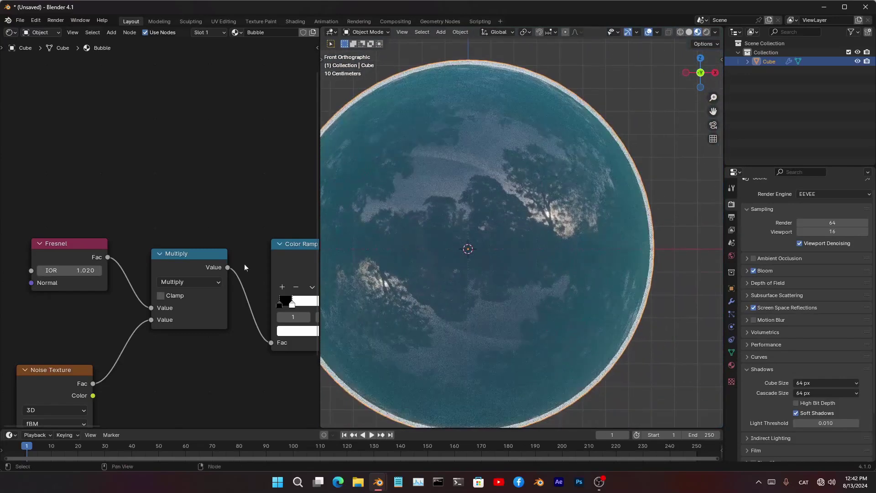
{"action": "scroll", "coordinate": [86, 306], "scroll_direction": "up", "scroll_amount": 1}
{"action": "scroll", "coordinate": [87, 306], "scroll_direction": "down", "scroll_amount": 3}
{"action": "scroll", "coordinate": [261, 240], "scroll_direction": "up", "scroll_amount": 2}
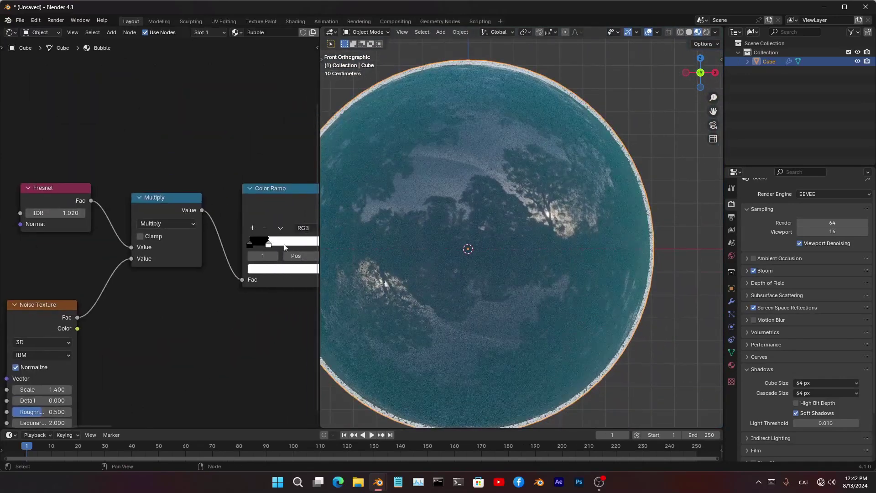
{"action": "mouse_move", "coordinate": [284, 244]}
{"action": "left_mouse_down"}
{"action": "mouse_move", "coordinate": [306, 247]}
{"action": "mouse_move", "coordinate": [284, 245]}
{"action": "left_mouse_up"}
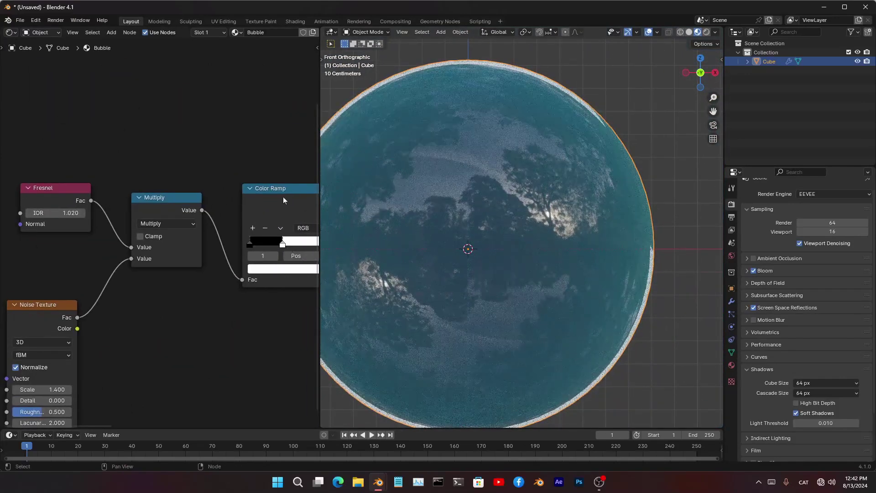
{"action": "left_click_drag", "start_coordinate": [283, 200], "coordinate": [279, 200]}
- Examine the bubble's rim and surface reflections from an angle and from the front, both close up and from afar
{"action": "scroll", "coordinate": [676, 269], "scroll_direction": "down", "scroll_amount": 4}
{"action": "middle_click_drag", "start_coordinate": [676, 270], "coordinate": [589, 265]}
{"action": "scroll", "coordinate": [587, 221], "scroll_direction": "up", "scroll_amount": 5}
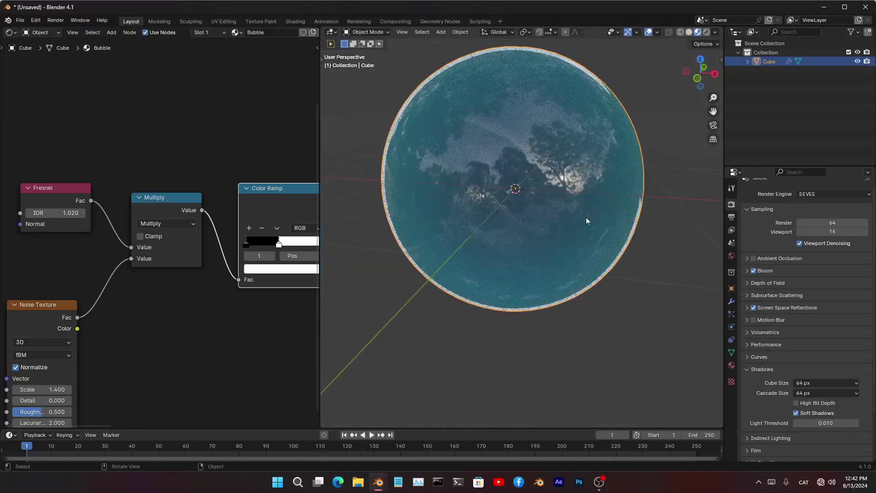
{"action": "middle_click_drag", "start_coordinate": [587, 221], "coordinate": [536, 171]}
{"action": "scroll", "coordinate": [466, 300], "scroll_direction": "down", "scroll_amount": 5}
{"action": "key", "text": "KP_1"}
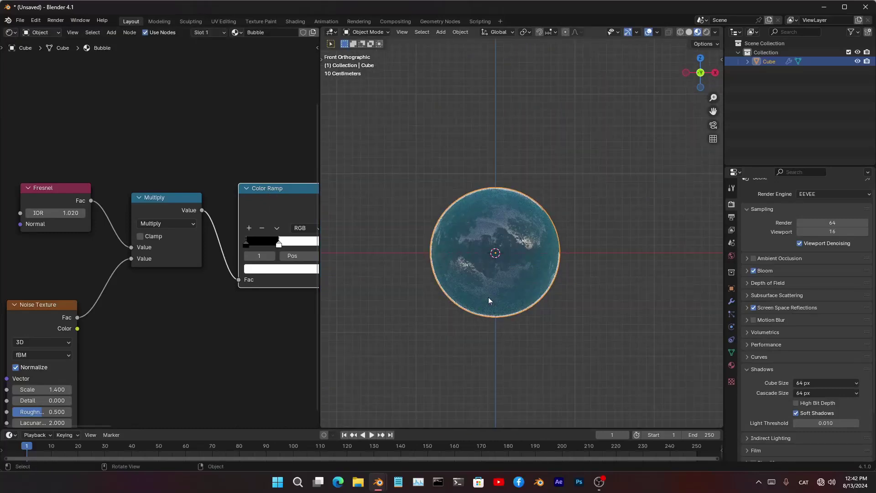
{"action": "scroll", "coordinate": [502, 278], "scroll_direction": "up", "scroll_amount": 1}
{"action": "scroll", "coordinate": [506, 272], "scroll_direction": "up", "scroll_amount": 4}
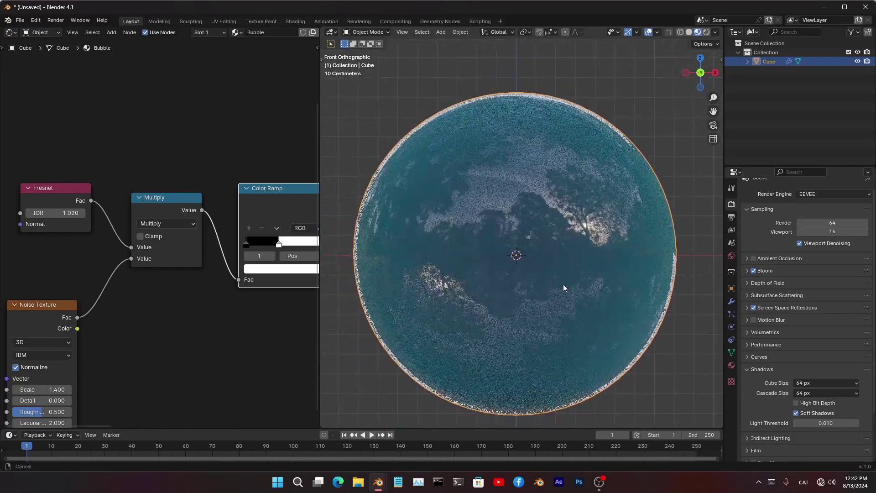
{"action": "scroll", "coordinate": [180, 297], "scroll_direction": "down", "scroll_amount": 6}
{"action": "middle_click_drag", "start_coordinate": [221, 272], "coordinate": [11, 368]}
{"action": "scroll", "coordinate": [516, 283], "scroll_direction": "up", "scroll_amount": 5}
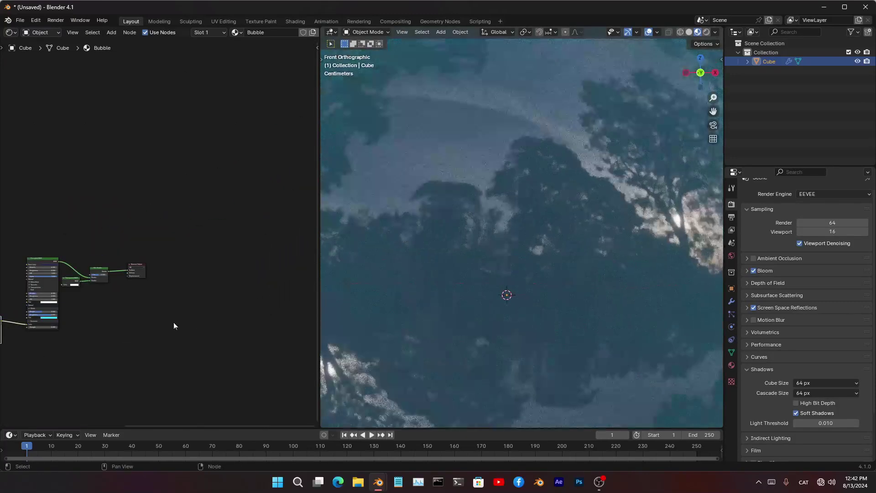
{"action": "scroll", "coordinate": [173, 322], "scroll_direction": "up", "scroll_amount": 3}
{"action": "scroll", "coordinate": [572, 294], "scroll_direction": "down", "scroll_amount": 9}
{"action": "scroll", "coordinate": [152, 316], "scroll_direction": "up", "scroll_amount": 3}
{"action": "middle_click_drag", "start_coordinate": [27, 178], "coordinate": [165, 201]}
{"action": "scroll", "coordinate": [146, 201], "scroll_direction": "up", "scroll_amount": 1}
{"action": "middle_click_drag", "start_coordinate": [100, 194], "coordinate": [142, 182]}
{"action": "key", "text": "shift+a"}
{"action": "type", "text": "shader to"}
{"action": "key", "text": "Return"}
{"action": "right_click", "coordinate": [97, 193]}
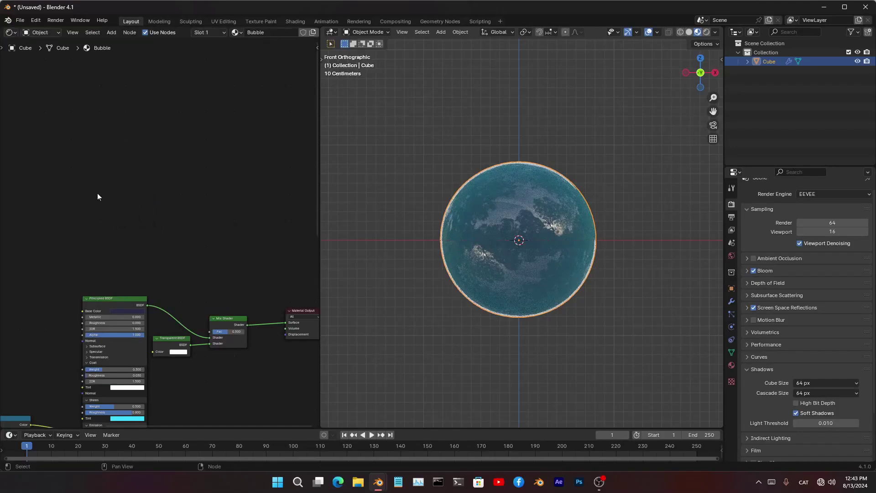
- Add a Specular BSDF node above the Principled BSDF
{"action": "key", "text": "q"}
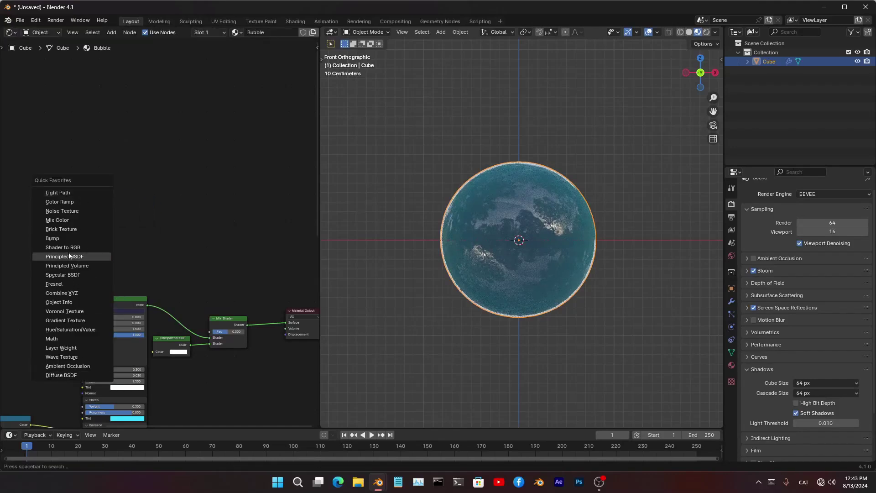
{"action": "left_click", "coordinate": [81, 276]}
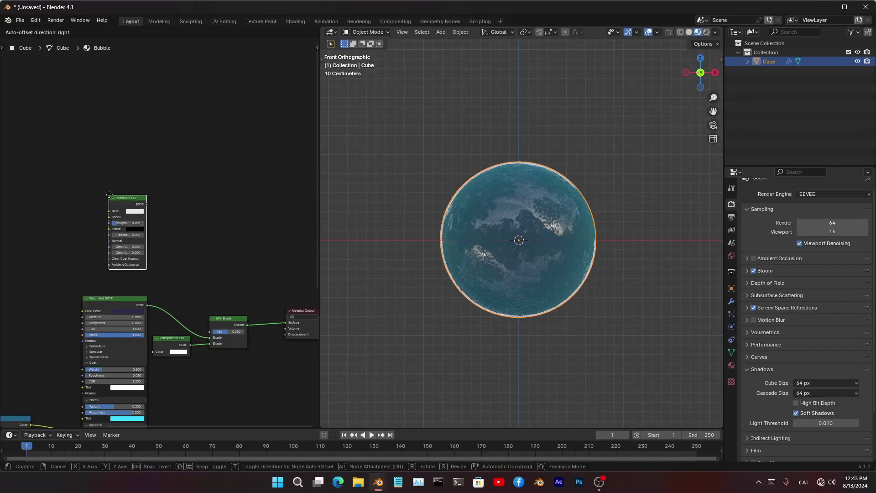
{"action": "left_click", "coordinate": [116, 215]}
- Move the Material Output farther along and combine the Specular BSDF with the existing Mix Shader through a second Mix Shader
{"action": "scroll", "coordinate": [209, 279], "scroll_direction": "up", "scroll_amount": 4}
{"action": "middle_click_drag", "start_coordinate": [277, 312], "coordinate": [160, 296]}
{"action": "left_click_drag", "start_coordinate": [225, 325], "coordinate": [284, 317]}
{"action": "scroll", "coordinate": [95, 292], "scroll_direction": "down", "scroll_amount": 5}
{"action": "right_click_drag", "start_coordinate": [61, 208], "coordinate": [137, 310], "text": "ctrl+shift"}
{"action": "scroll", "coordinate": [159, 316], "scroll_direction": "up", "scroll_amount": 4}
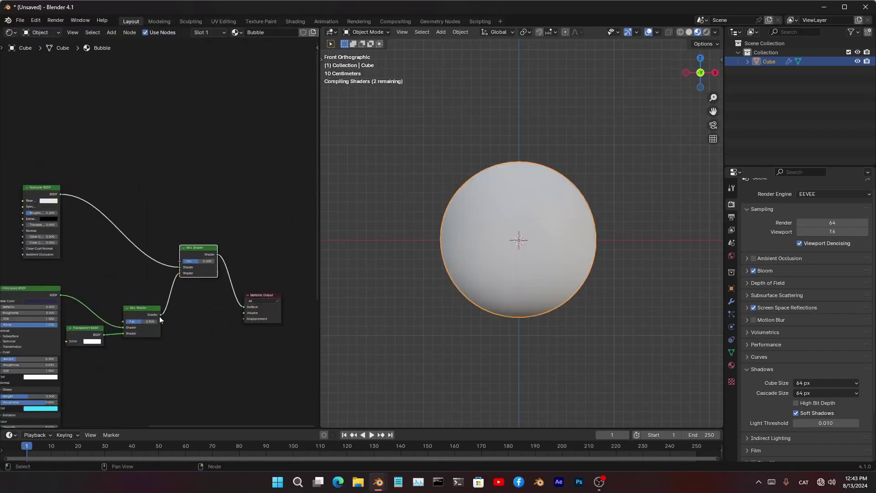
- Set the Specular BSDF's base color to black, its specular color to white and its roughness to 0
{"action": "middle_click_drag", "start_coordinate": [21, 205], "coordinate": [185, 277]}
{"action": "scroll", "coordinate": [185, 278], "scroll_direction": "up", "scroll_amount": 5}
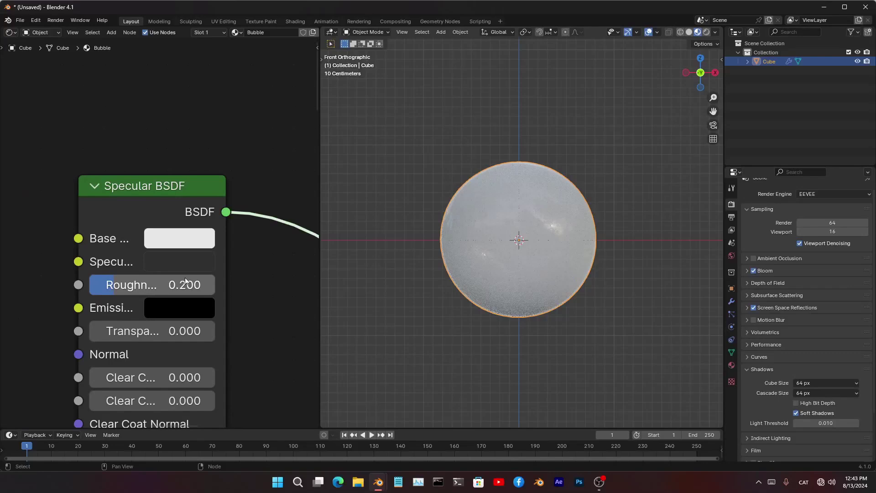
{"action": "left_click", "coordinate": [180, 244]}
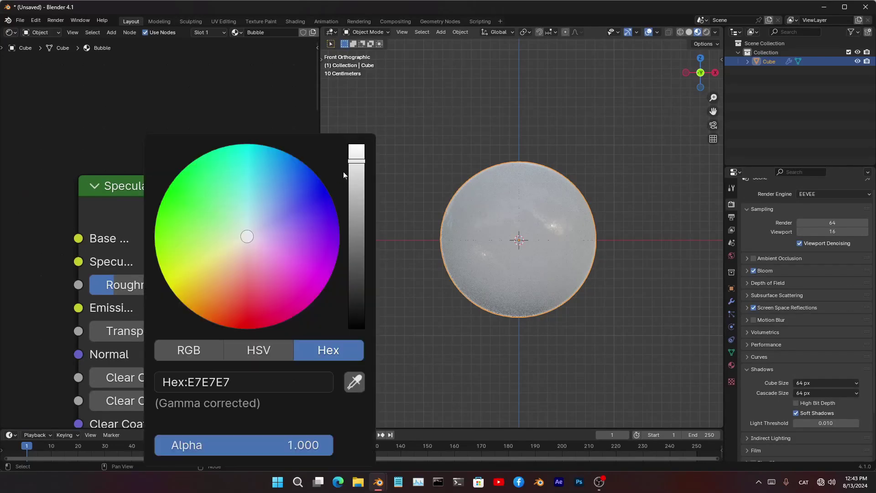
{"action": "left_click_drag", "start_coordinate": [355, 170], "coordinate": [356, 31]}
{"action": "left_click_drag", "start_coordinate": [152, 285], "coordinate": [89, 285]}
- Set the Specular BSDF's transparency to 0.6 and check the reflections on the bubble from the front
{"action": "middle_click_drag", "start_coordinate": [114, 329], "coordinate": [100, 220]}
{"action": "left_click", "coordinate": [100, 221]}
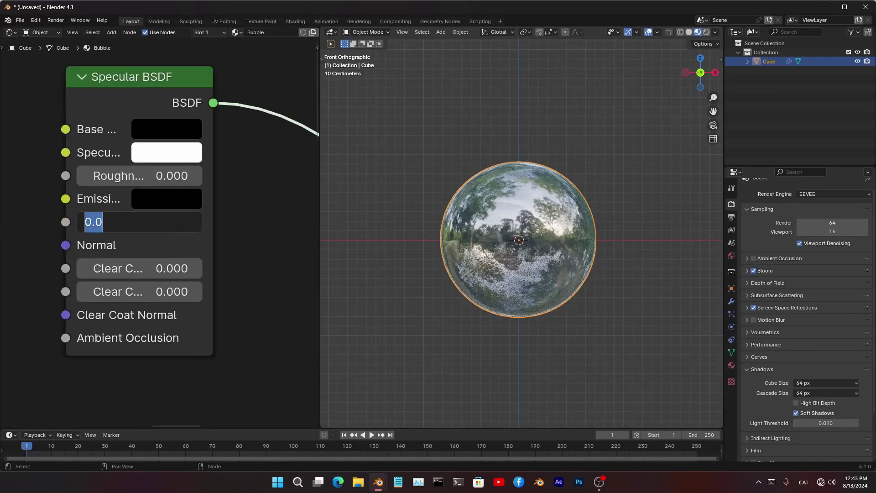
{"action": "type", "text": ".6"}
{"action": "key", "text": "Return"}
{"action": "middle_click_drag", "start_coordinate": [568, 331], "coordinate": [536, 262]}
{"action": "key", "text": "KP_1"}
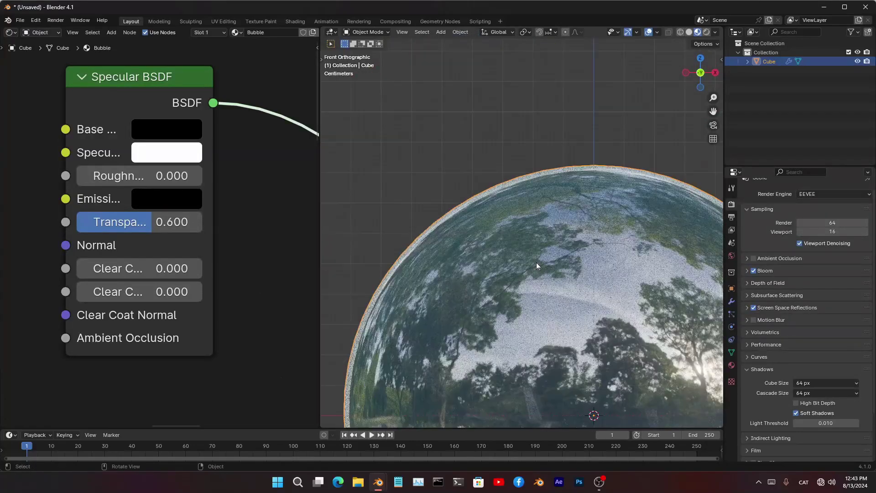
{"action": "scroll", "coordinate": [536, 262], "scroll_direction": "down", "scroll_amount": 7}
{"action": "middle_click_drag", "start_coordinate": [537, 297], "coordinate": [514, 251], "text": "shift"}
{"action": "scroll", "coordinate": [514, 252], "scroll_direction": "up", "scroll_amount": 6}
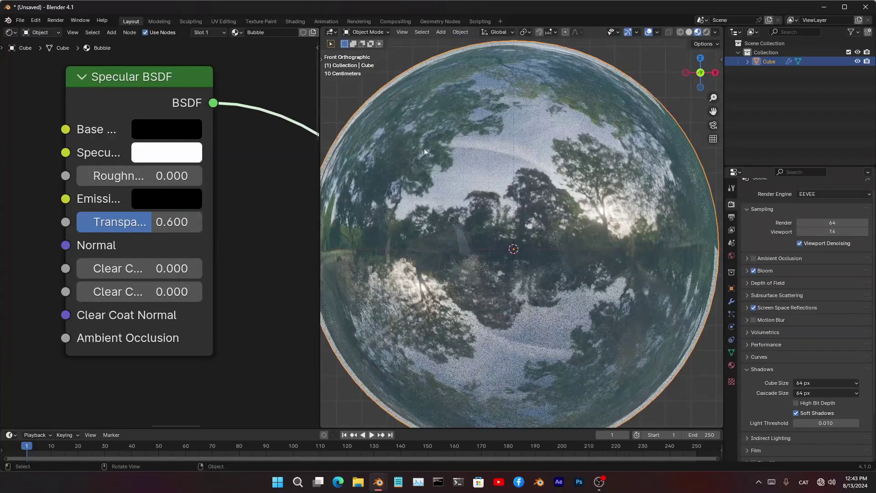
- Move the Material Output node farther from the second Mix Shader to free space between them
{"action": "scroll", "coordinate": [126, 251], "scroll_direction": "down", "scroll_amount": 12}
{"action": "middle_click_drag", "start_coordinate": [162, 296], "coordinate": [2, 217]}
{"action": "middle_click_drag", "start_coordinate": [297, 223], "coordinate": [244, 254]}
{"action": "scroll", "coordinate": [210, 276], "scroll_direction": "up", "scroll_amount": 1}
{"action": "left_click_drag", "start_coordinate": [202, 241], "coordinate": [230, 317]}
{"action": "key", "text": "g"}
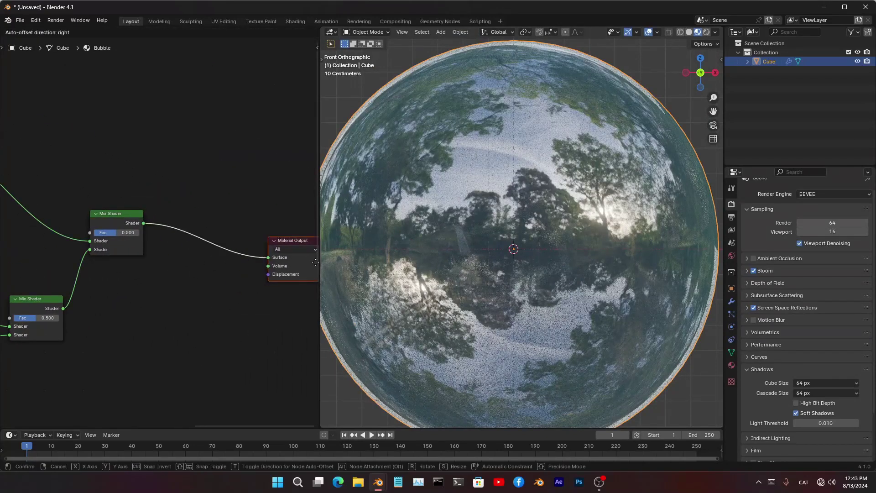
{"action": "left_click", "coordinate": [351, 267]}
{"action": "left_click", "coordinate": [144, 272]}
- Add a Refraction BSDF and combine it with the last Mix Shader's output through a third Mix Shader
{"action": "scroll", "coordinate": [144, 273], "scroll_direction": "up", "scroll_amount": 1}
{"action": "key", "text": "shift+a"}
{"action": "left_click", "coordinate": [182, 311]}
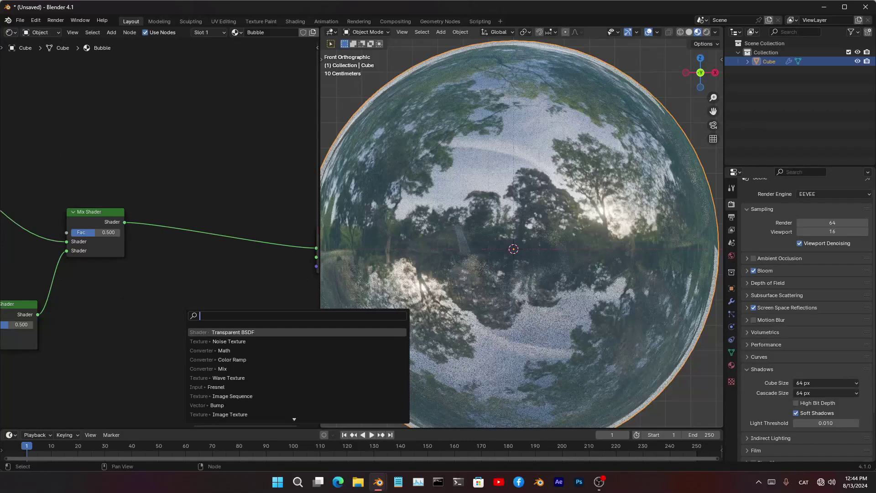
{"action": "type", "text": "refraction"}
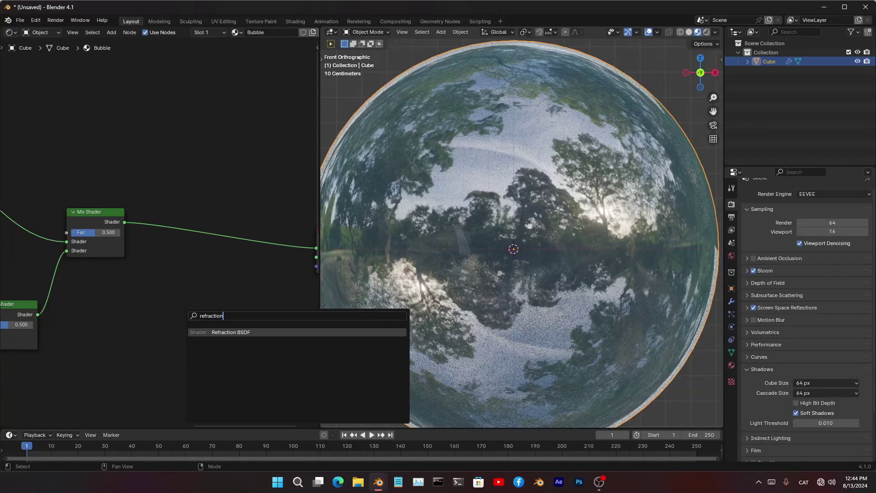
{"action": "key", "text": "Return"}
{"action": "left_click", "coordinate": [144, 288]}
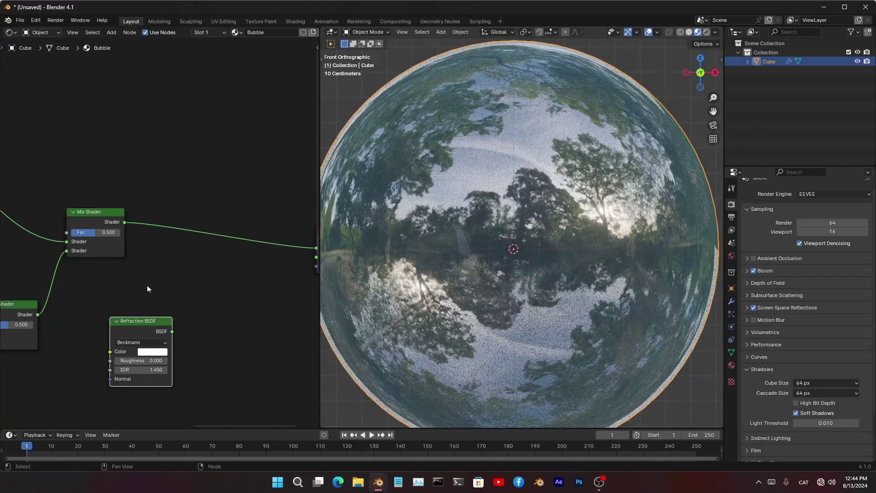
{"action": "middle_click_drag", "start_coordinate": [209, 320], "coordinate": [157, 330]}
{"action": "middle_click_drag", "start_coordinate": [157, 293], "coordinate": [187, 291]}
{"action": "right_click_drag", "start_coordinate": [92, 222], "coordinate": [128, 351], "text": "ctrl+shift"}
{"action": "left_click", "coordinate": [179, 340]}
- Set the Refraction BSDF's IOR to 1.5
{"action": "scroll", "coordinate": [135, 396], "scroll_direction": "up", "scroll_amount": 6}
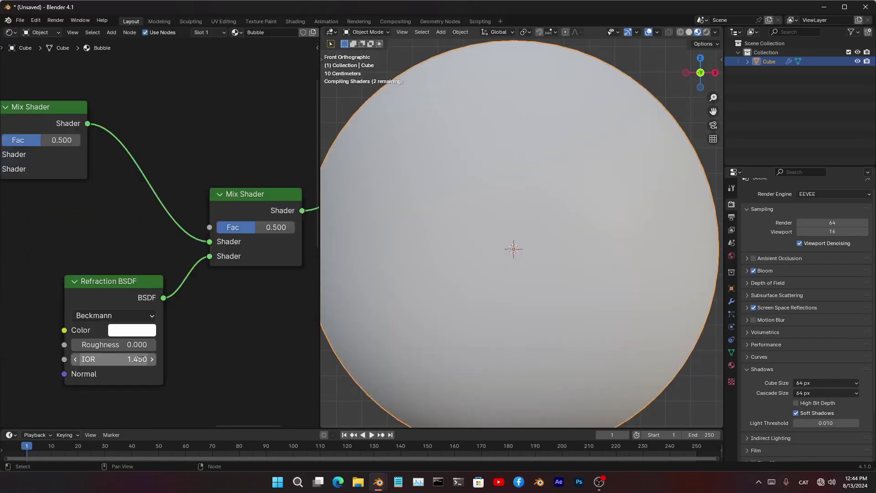
{"action": "double_click", "coordinate": [142, 360]}
{"action": "type", "text": "0"}
{"action": "key", "text": "Return"}
{"action": "middle_click_drag", "start_coordinate": [179, 329], "coordinate": [197, 280]}
{"action": "double_click", "coordinate": [137, 310]}
{"action": "type", "text": "1.5"}
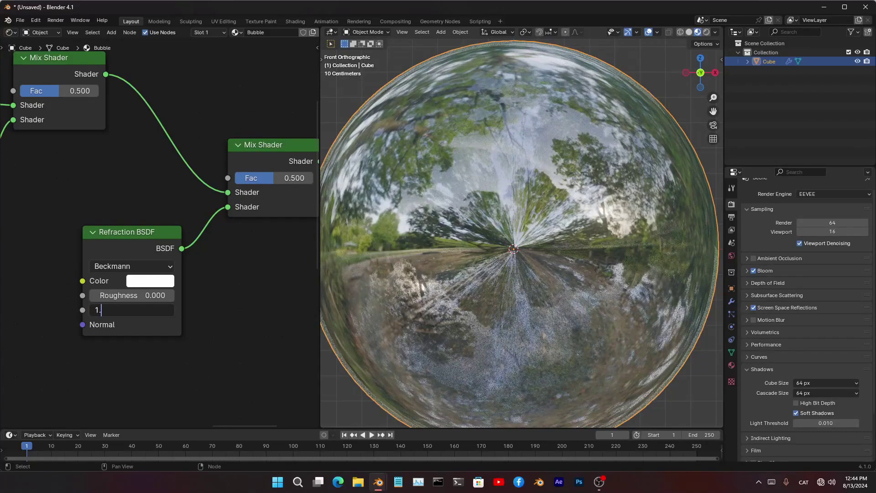
{"action": "key", "text": "Return"}
- Darken the Refraction BSDF's color to nearly black
{"action": "middle_click_drag", "start_coordinate": [174, 274], "coordinate": [152, 283]}
{"action": "left_click", "coordinate": [146, 289]}
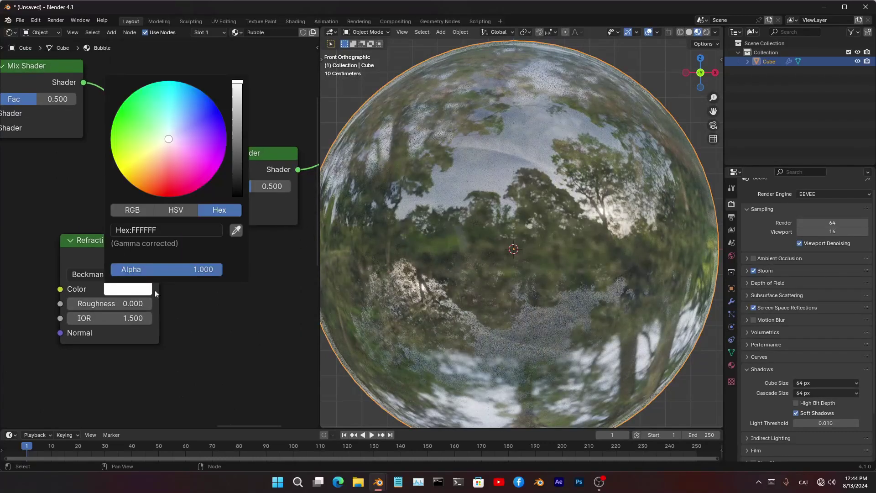
{"action": "left_click_drag", "start_coordinate": [239, 103], "coordinate": [239, 203]}
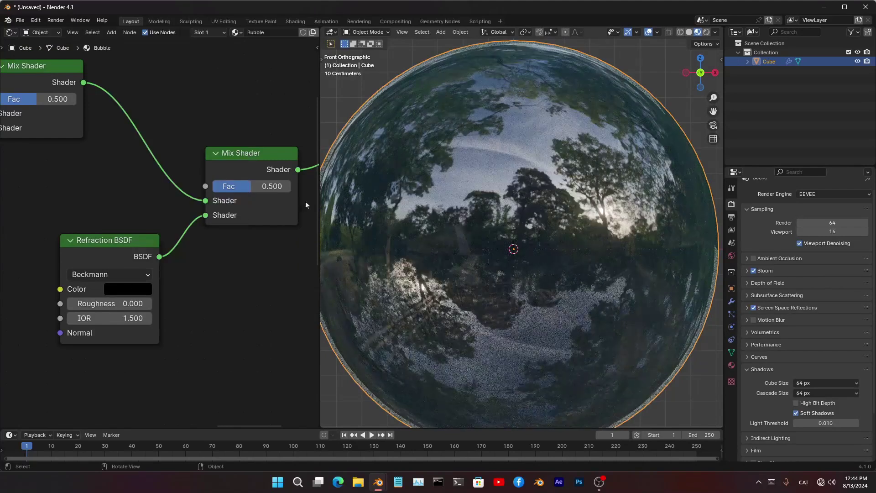
{"action": "left_click", "coordinate": [137, 289]}
{"action": "left_click", "coordinate": [145, 289]}
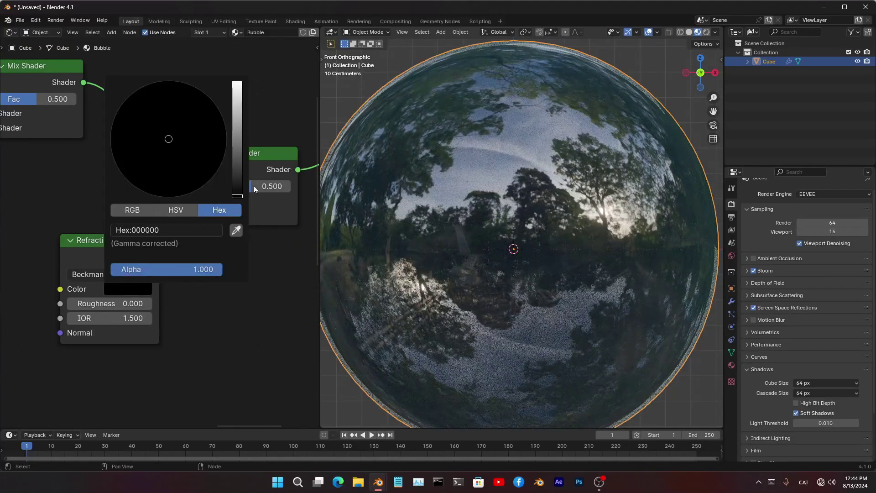
{"action": "left_click_drag", "start_coordinate": [237, 196], "coordinate": [237, 185]}
{"action": "left_click_drag", "start_coordinate": [205, 123], "coordinate": [201, 92]}
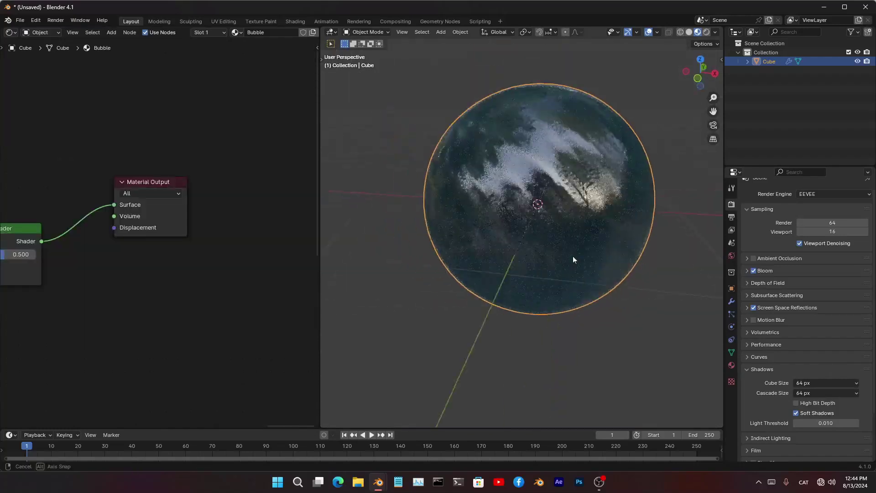
- Switch the viewport to Rendered shading and set the world background strength to 0
{"action": "middle_click_drag", "start_coordinate": [574, 256], "coordinate": [577, 285]}
{"action": "key", "text": "z"}
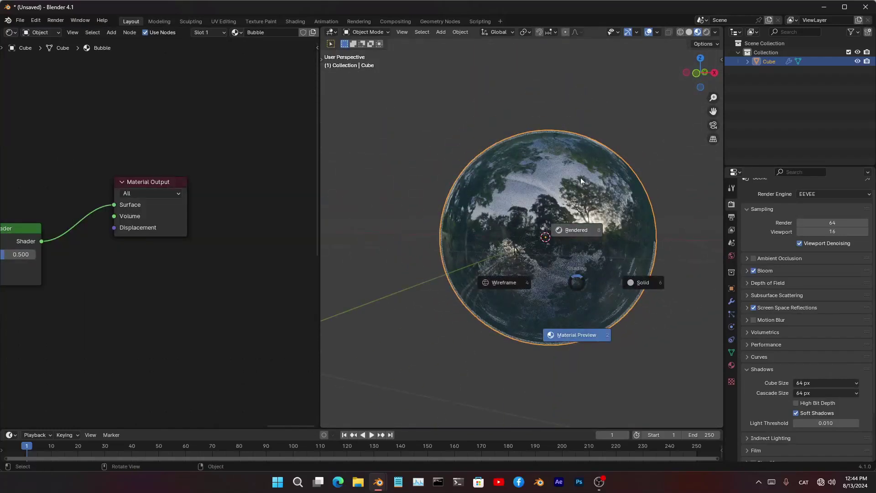
{"action": "left_click", "coordinate": [570, 175]}
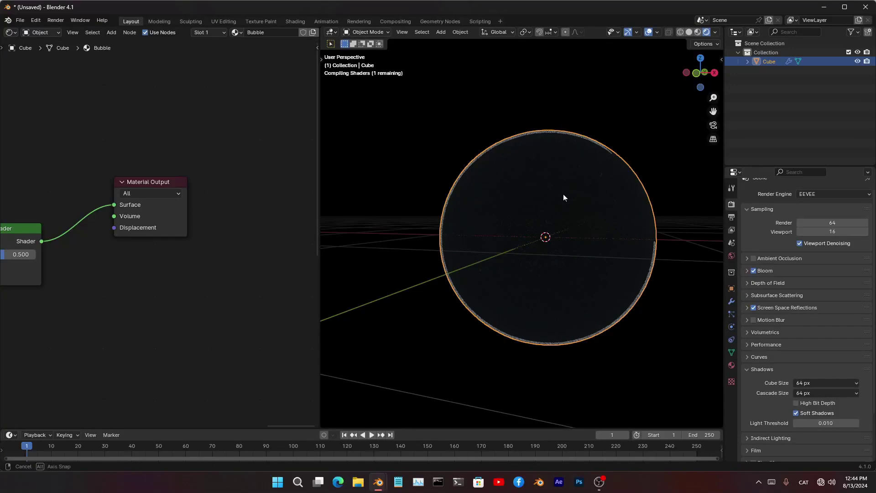
{"action": "middle_click_drag", "start_coordinate": [564, 193], "coordinate": [630, 233]}
{"action": "scroll", "coordinate": [643, 238], "scroll_direction": "down", "scroll_amount": 6}
{"action": "left_click", "coordinate": [732, 255]}
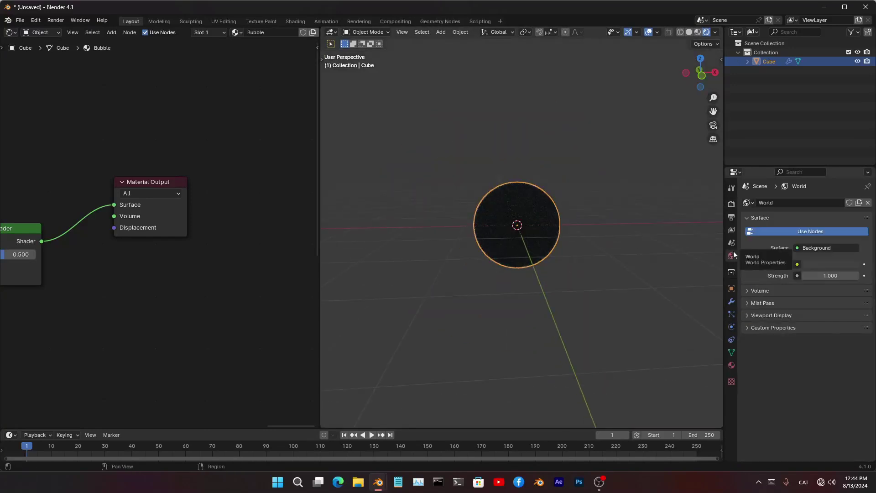
{"action": "left_click_drag", "start_coordinate": [833, 276], "coordinate": [785, 276]}
{"action": "left_click", "coordinate": [576, 280]}
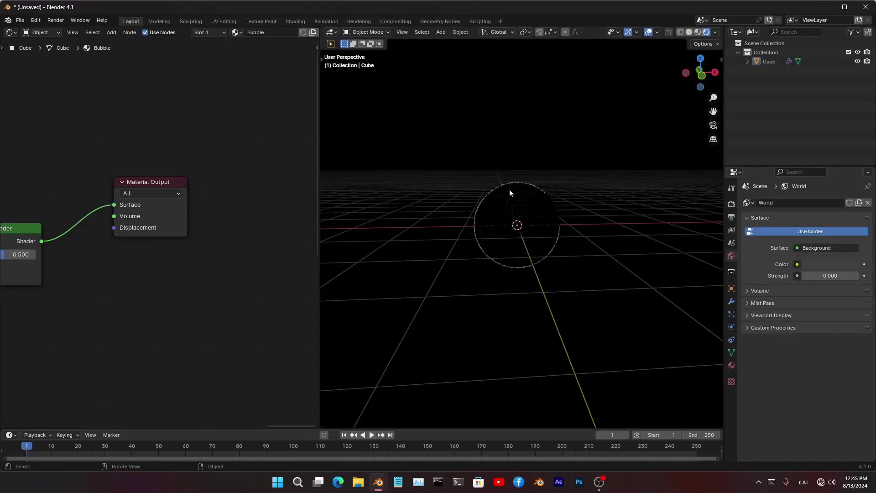
- Add an area light and, in front view, place it above and to the right of the bubble, rotated to aim at it
{"action": "key", "text": "shift+a"}
{"action": "mouse_move", "coordinate": [442, 274]}
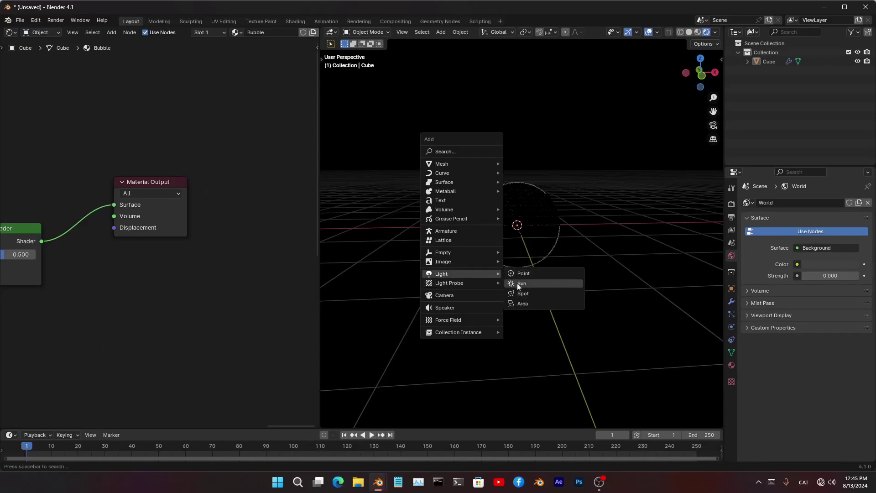
{"action": "left_click", "coordinate": [535, 304]}
{"action": "key", "text": "KP_1"}
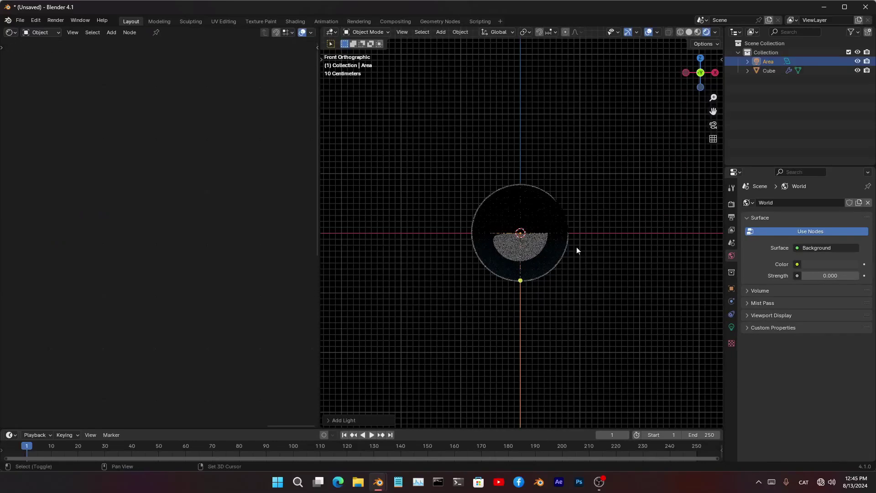
{"action": "key", "text": "g"}
{"action": "left_click", "coordinate": [687, 128]}
{"action": "key", "text": "r"}
{"action": "left_click", "coordinate": [686, 167]}
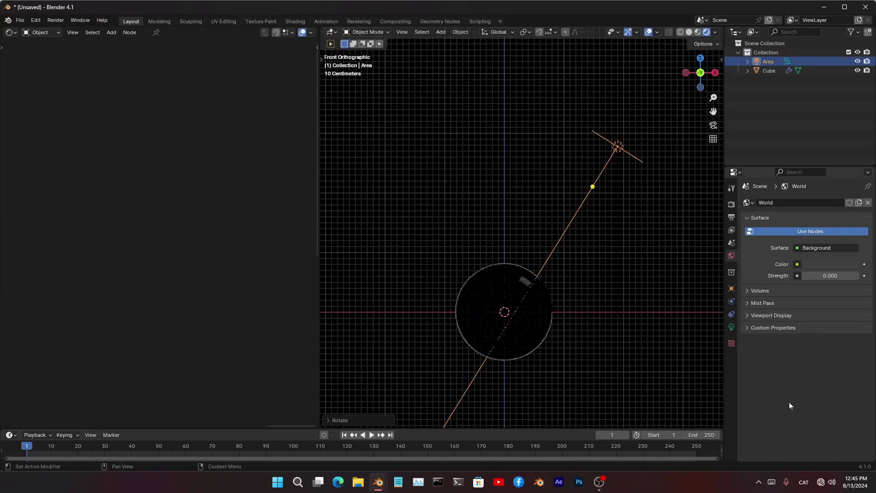
- Change the area light's shape to Disk, scale the light up and raise its power to 823 W
{"action": "left_click", "coordinate": [732, 327]}
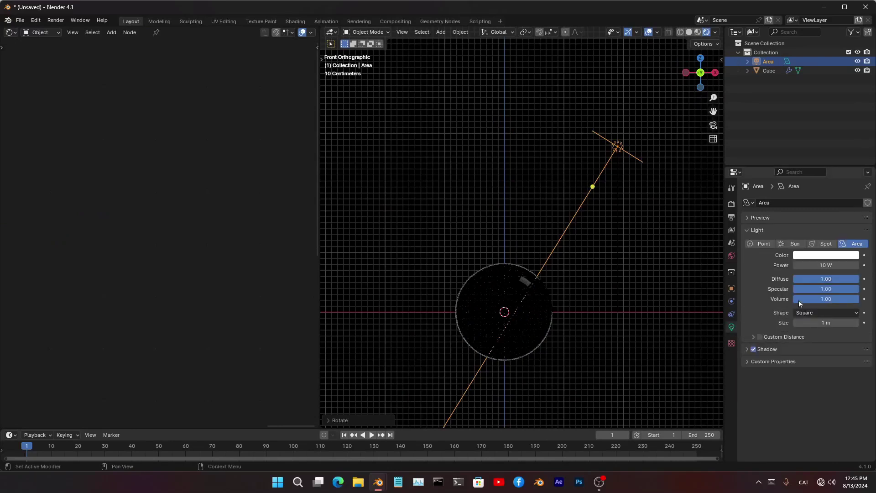
{"action": "left_click", "coordinate": [847, 312]}
{"action": "left_click", "coordinate": [829, 345]}
{"action": "key", "text": "s"}
{"action": "left_click", "coordinate": [303, 214]}
{"action": "right_click", "coordinate": [593, 107]}
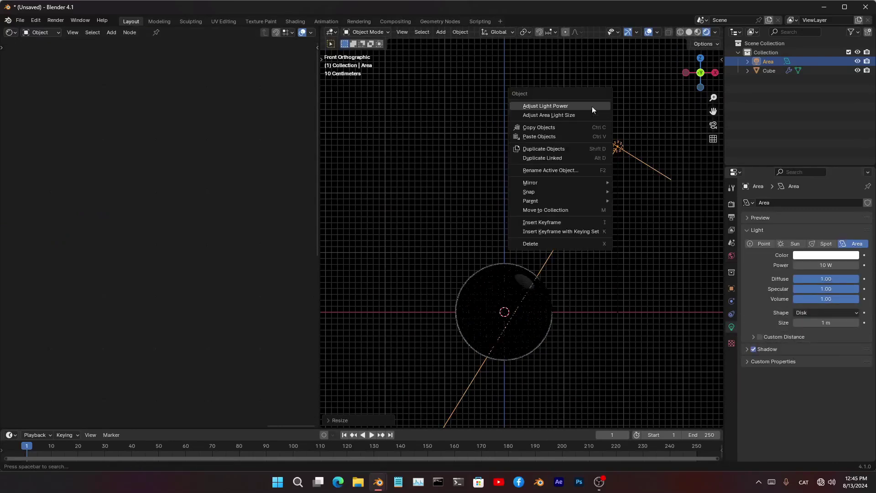
{"action": "left_click", "coordinate": [543, 105]}
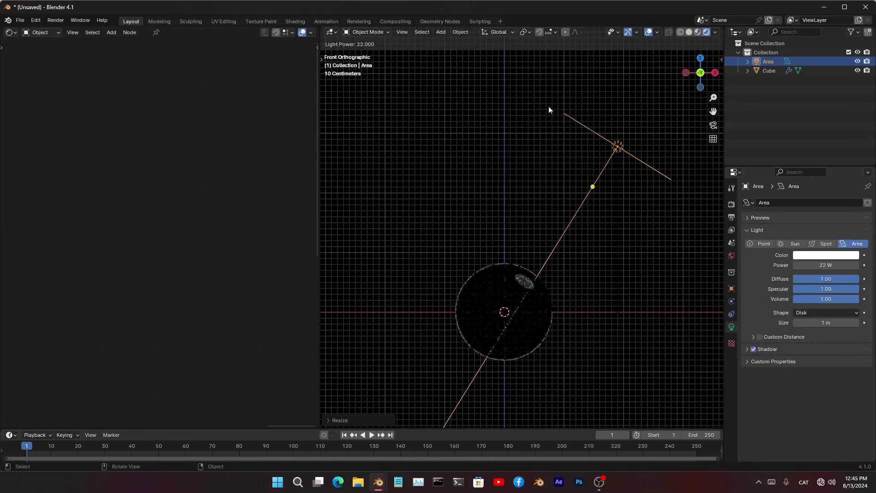
{"action": "left_click", "coordinate": [512, 136]}
- Make a linked duplicate of the light, place it below and to the left of the bubble, and rotate it 180° about Y
{"action": "middle_click_drag", "start_coordinate": [550, 150], "coordinate": [545, 129], "text": "shift"}
{"action": "key", "text": "alt+d"}
{"action": "key", "text": "y"}
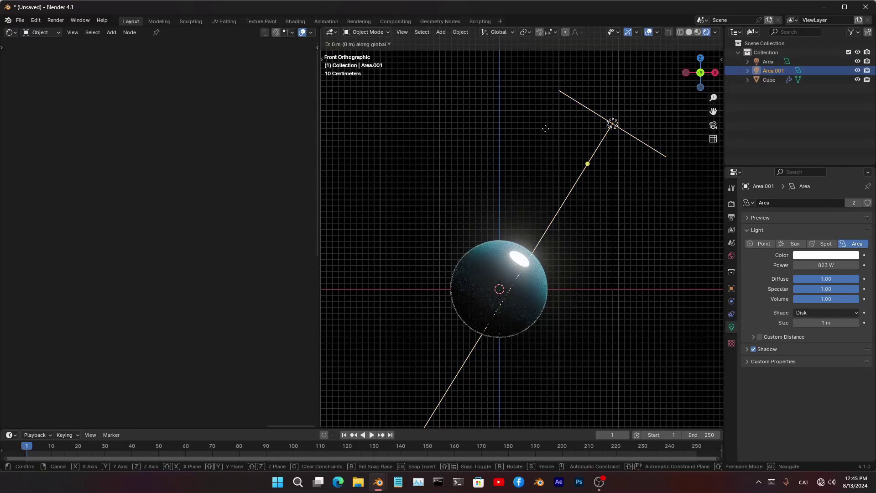
{"action": "key", "text": "z"}
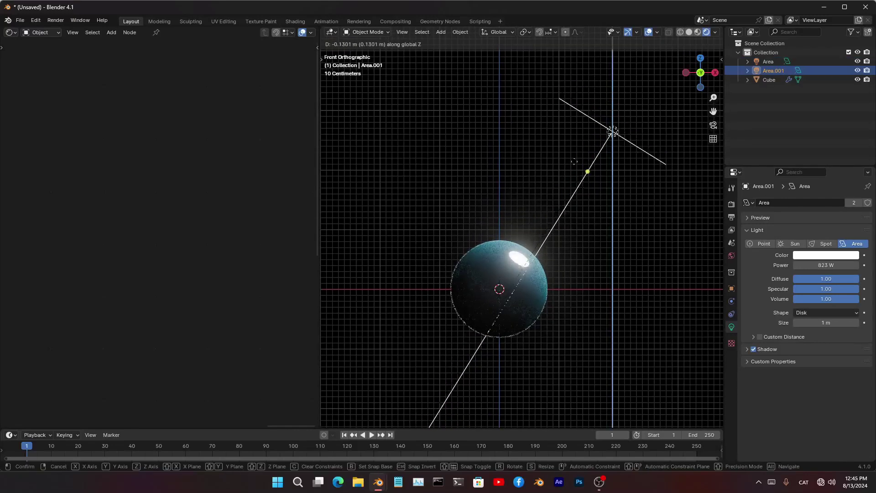
{"action": "key", "text": "z"}
{"action": "key", "text": "z"}
{"action": "left_click", "coordinate": [396, 400]}
{"action": "type", "text": "ry1"}
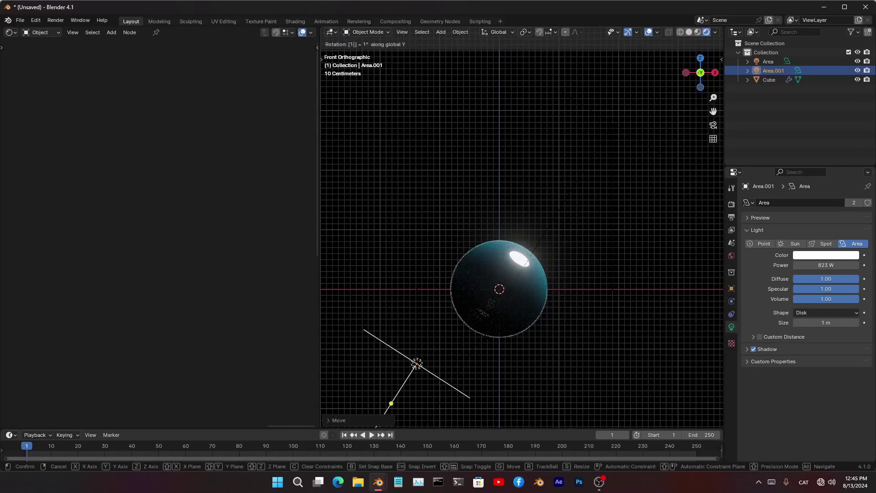
{"action": "type", "text": "80"}
{"action": "key", "text": "Return"}
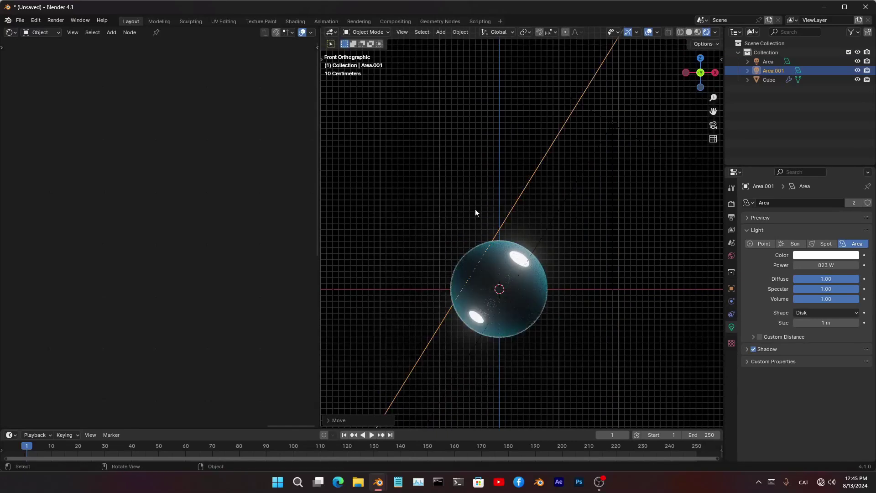
- Duplicate the light twice more, placing the copies at the bubble's upper left and lower right and rotating them to aim at it
{"action": "key", "text": "shift+d"}
{"action": "left_click", "coordinate": [471, 332]}
{"action": "key", "text": "r"}
{"action": "left_click", "coordinate": [378, 408]}
{"action": "key", "text": "shift+d"}
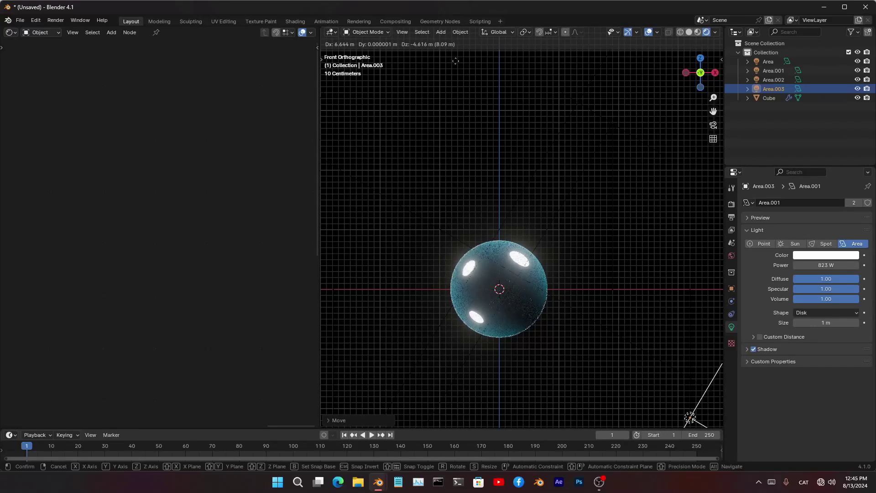
{"action": "left_click", "coordinate": [379, 57]}
{"action": "key", "text": "r"}
{"action": "left_click", "coordinate": [456, 137]}
- Enable a transparent film background in the render settings
{"action": "middle_click_drag", "start_coordinate": [457, 136], "coordinate": [446, 174]}
{"action": "left_click", "coordinate": [733, 206]}
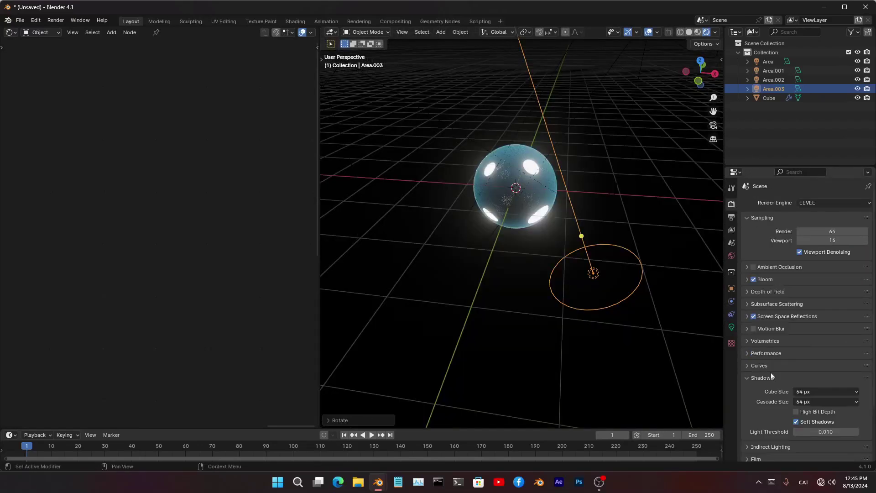
{"action": "scroll", "coordinate": [783, 358], "scroll_direction": "down", "scroll_amount": 3}
{"action": "left_click", "coordinate": [750, 394]}
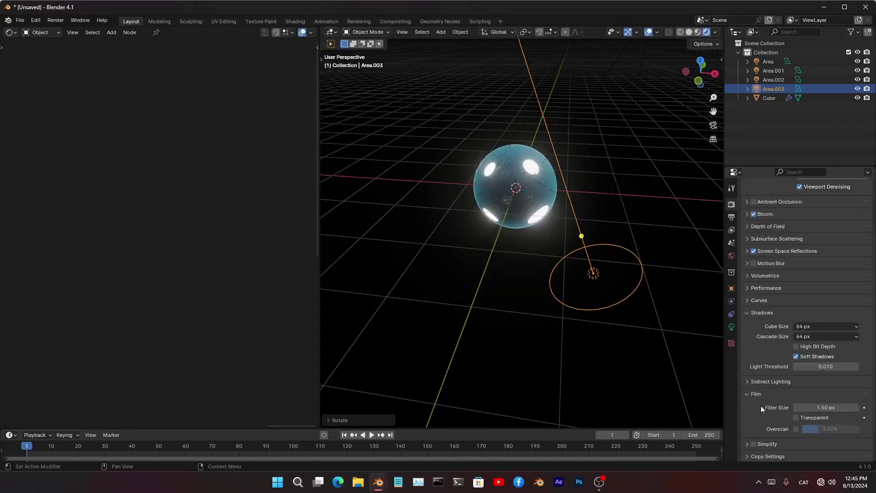
{"action": "left_click", "coordinate": [805, 420]}
- Select the bubble and move its Color Ramp's white stop to about 0.032 to make the rim glow visible
{"action": "middle_click_drag", "start_coordinate": [707, 380], "coordinate": [552, 265]}
{"action": "left_click", "coordinate": [550, 264]}
{"action": "middle_click_drag", "start_coordinate": [229, 175], "coordinate": [312, 157]}
{"action": "scroll", "coordinate": [182, 224], "scroll_direction": "up", "scroll_amount": 5}
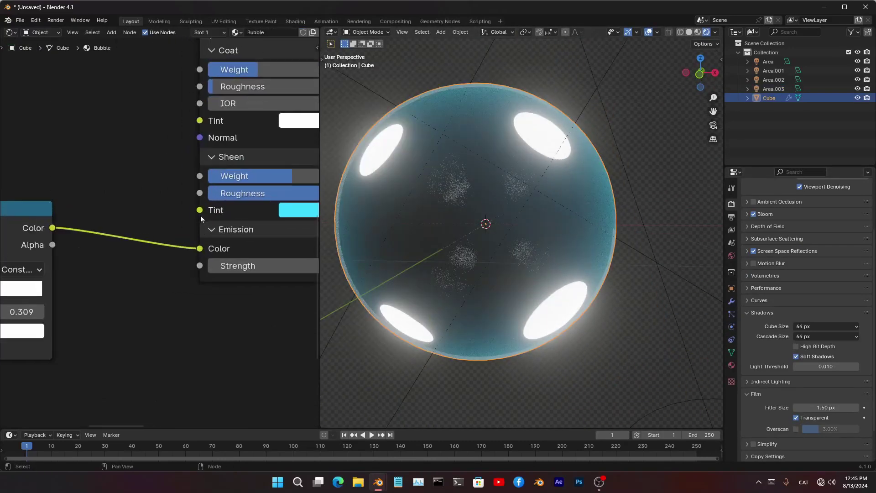
{"action": "middle_click_drag", "start_coordinate": [201, 215], "coordinate": [147, 229]}
{"action": "double_click", "coordinate": [176, 280]}
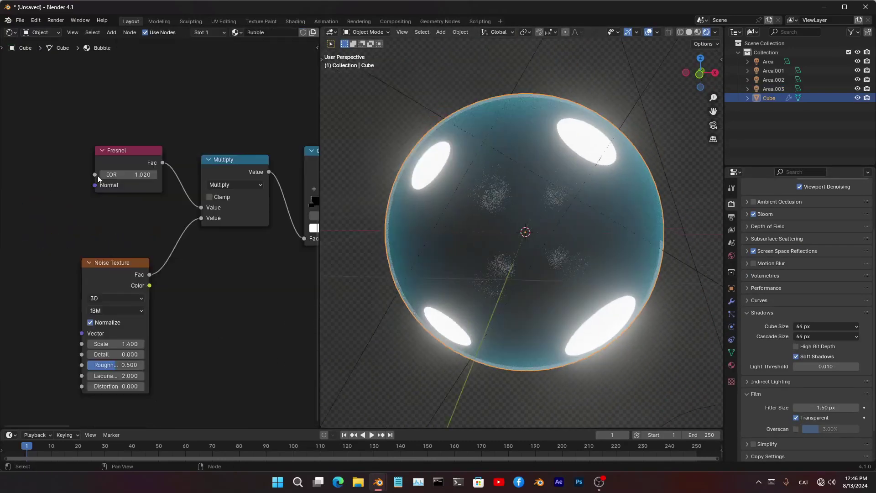
{"action": "scroll", "coordinate": [98, 176], "scroll_direction": "up", "scroll_amount": 2}
{"action": "left_click_drag", "start_coordinate": [114, 146], "coordinate": [91, 146]}
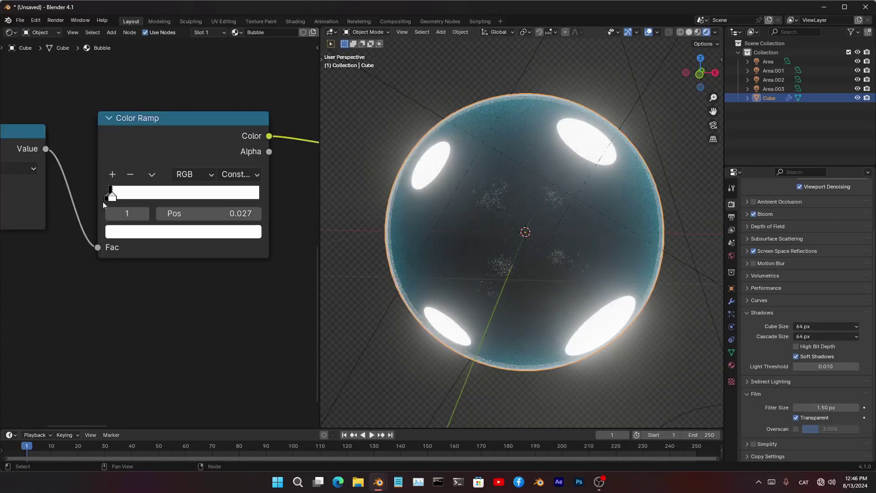
{"action": "left_click_drag", "start_coordinate": [115, 202], "coordinate": [103, 202]}
- In the finished Anime Bubble file, maximize the 3D viewport, select both area lights and copy them
{"action": "middle_click_drag", "start_coordinate": [445, 227], "coordinate": [529, 205], "text": "ctrl"}
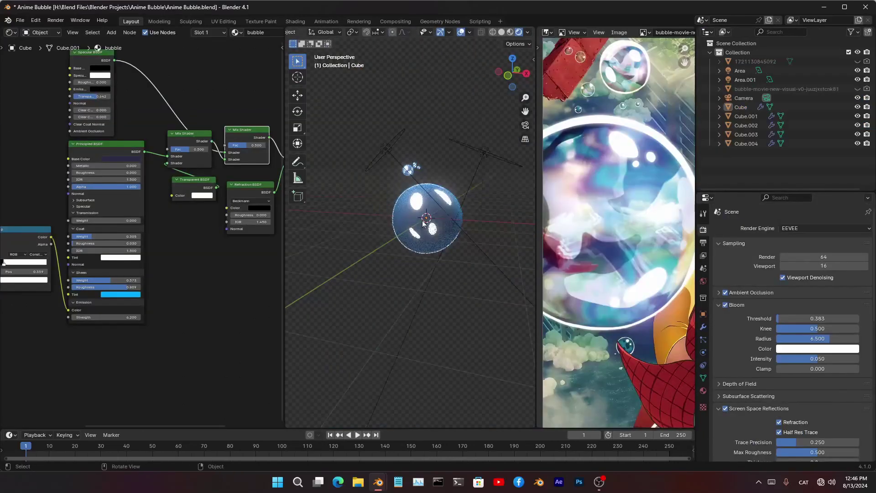
{"action": "key", "text": "ctrl+space"}
{"action": "middle_click_drag", "start_coordinate": [486, 233], "coordinate": [479, 274], "text": "shift"}
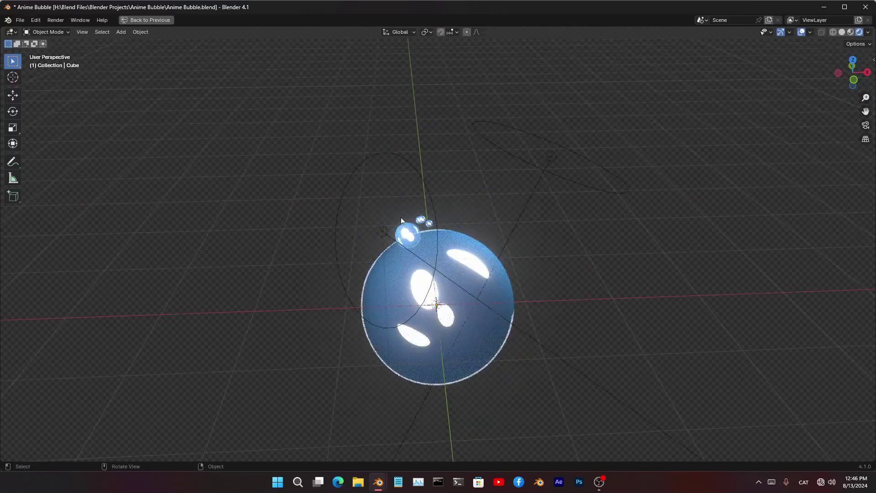
{"action": "left_click", "coordinate": [384, 232]}
{"action": "left_click", "coordinate": [551, 168], "text": "shift"}
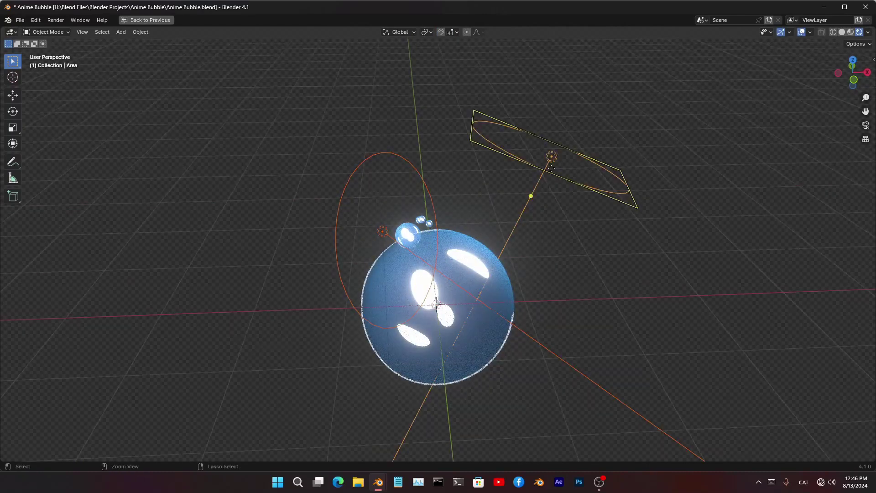
{"action": "key", "text": "ctrl+c"}
{"action": "left_click", "coordinate": [551, 169]}
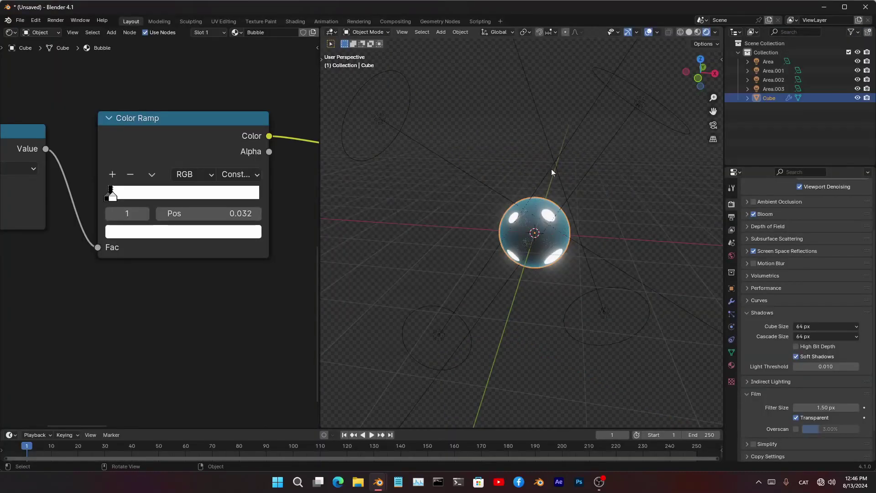
- Select all four area lights around the bubble and delete them
{"action": "left_click", "coordinate": [626, 136]}
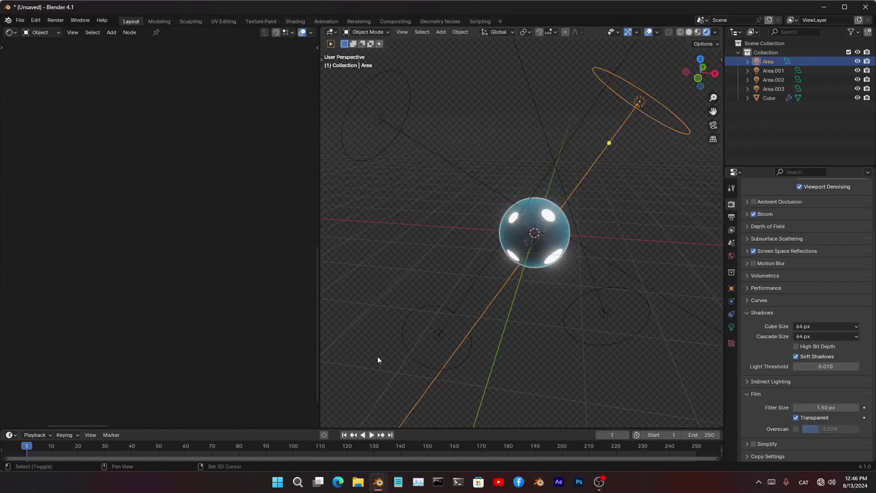
{"action": "left_click", "coordinate": [600, 305], "text": "shift"}
{"action": "left_click", "coordinate": [601, 305], "text": "shift"}
{"action": "left_click", "coordinate": [590, 309], "text": "shift"}
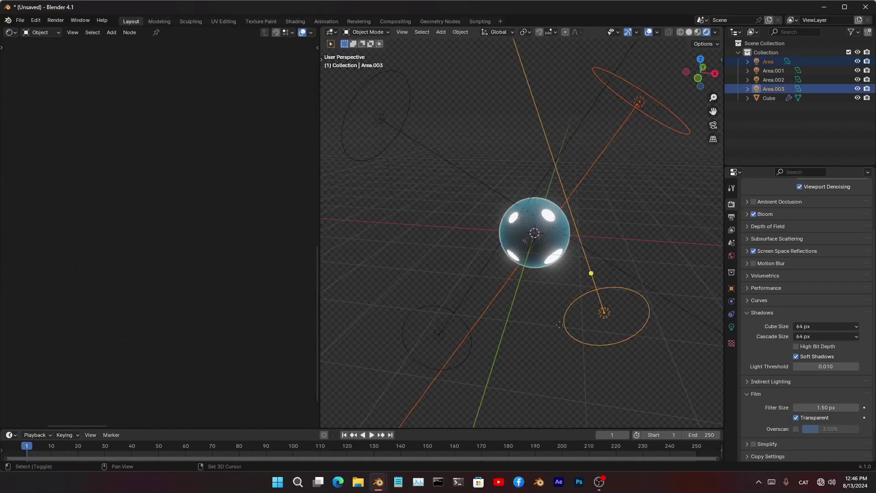
{"action": "left_click", "coordinate": [439, 333], "text": "shift"}
{"action": "left_click", "coordinate": [386, 122], "text": "shift"}
{"action": "key", "text": "x"}
{"action": "left_click", "coordinate": [387, 123]}
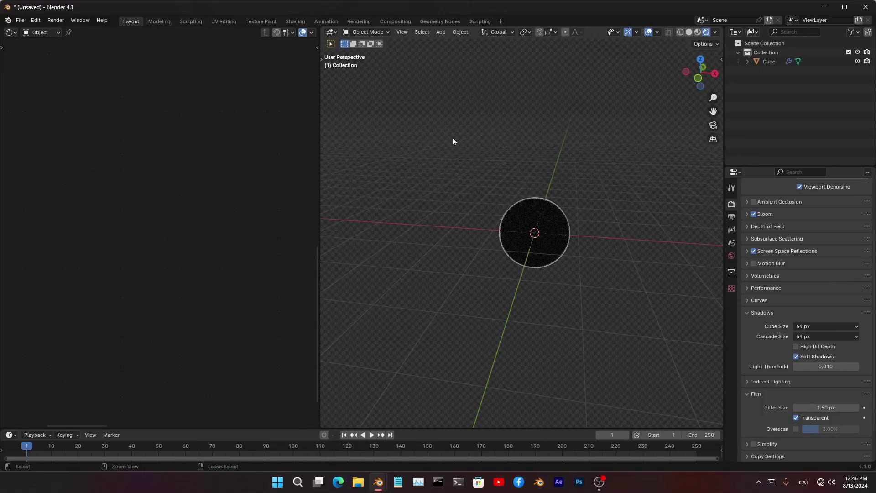
- Paste the two copied area lights into the scene and check their highlights on the bubble from several angles
{"action": "key", "text": "ctrl+v"}
{"action": "left_click", "coordinate": [630, 255]}
{"action": "scroll", "coordinate": [630, 255], "scroll_direction": "up", "scroll_amount": 5}
{"action": "middle_click_drag", "start_coordinate": [639, 264], "coordinate": [543, 292]}
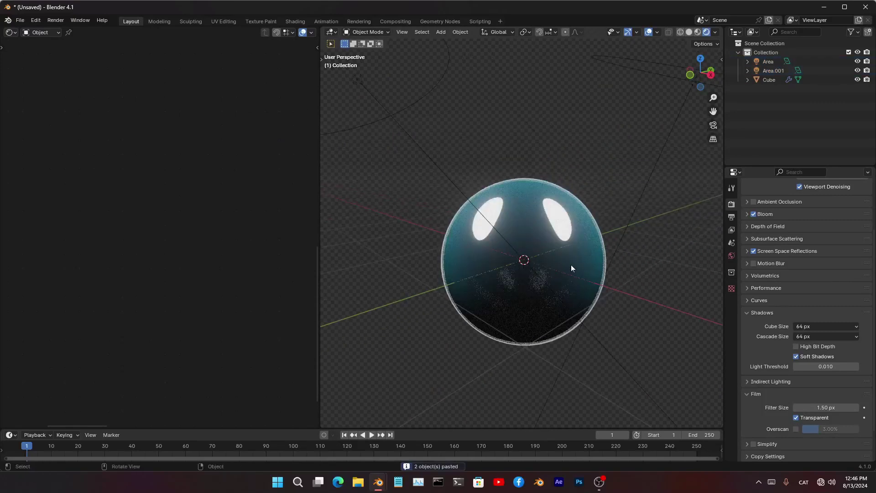
{"action": "scroll", "coordinate": [548, 256], "scroll_direction": "down", "scroll_amount": 4}
{"action": "scroll", "coordinate": [530, 248], "scroll_direction": "up", "scroll_amount": 4}
{"action": "middle_click_drag", "start_coordinate": [550, 256], "coordinate": [533, 208]}
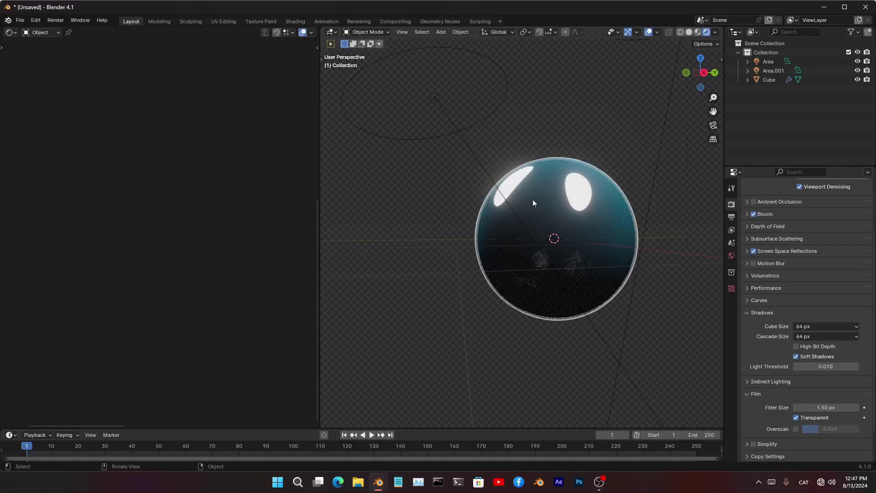
{"action": "middle_click_drag", "start_coordinate": [577, 222], "coordinate": [645, 280]}
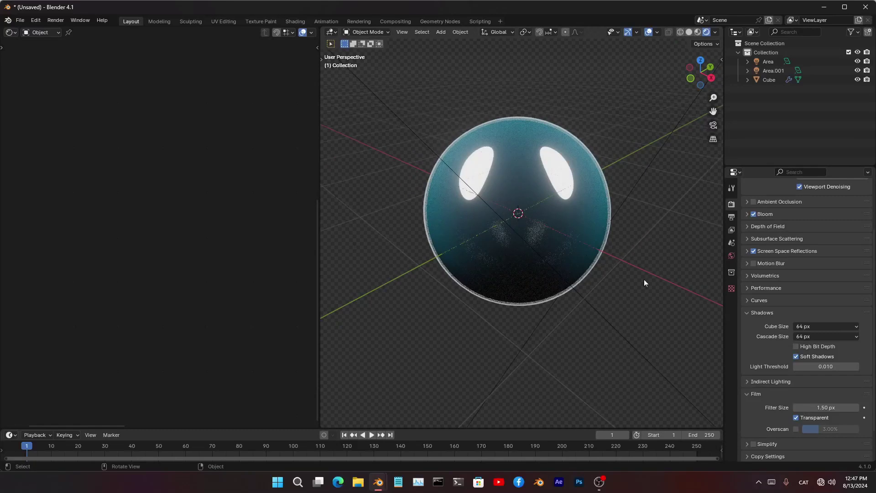
- Show the World shader nodes, duplicate the Background node below the original and combine both with a Mix Shader
{"action": "left_click", "coordinate": [39, 32]}
{"action": "left_click", "coordinate": [27, 34]}
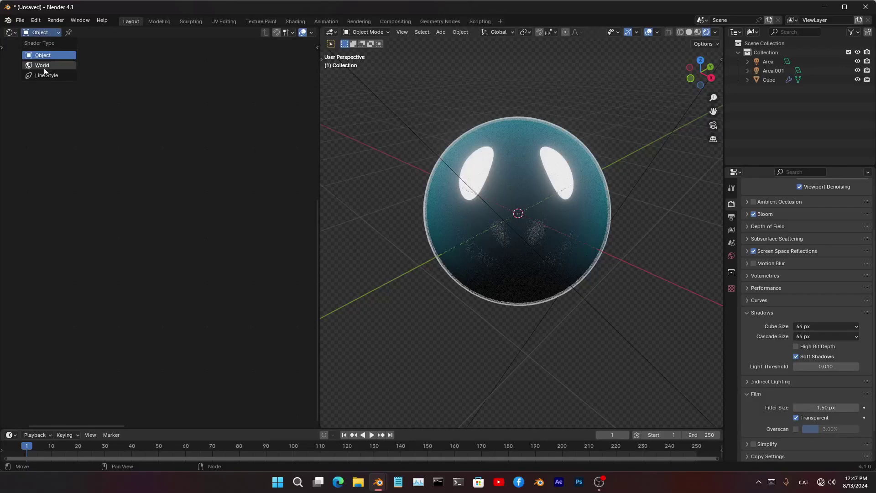
{"action": "left_click", "coordinate": [42, 66]}
{"action": "key", "text": "Home"}
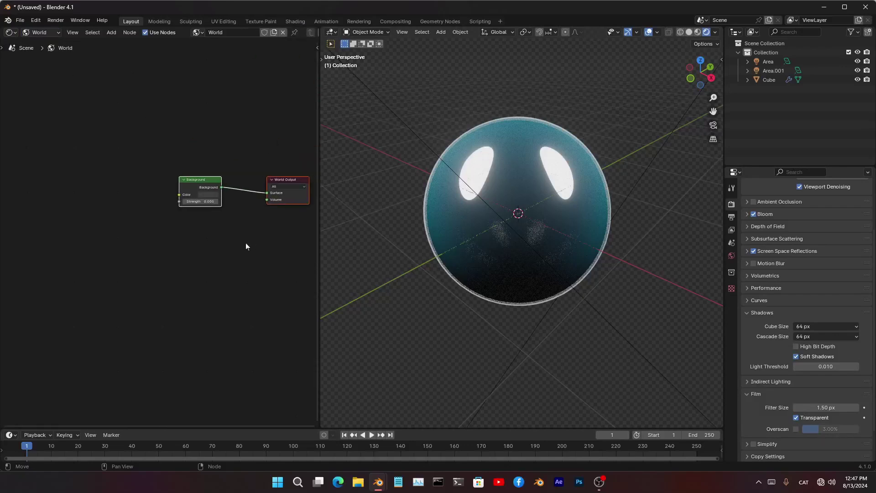
{"action": "left_click", "coordinate": [201, 180]}
{"action": "key", "text": "shift+d"}
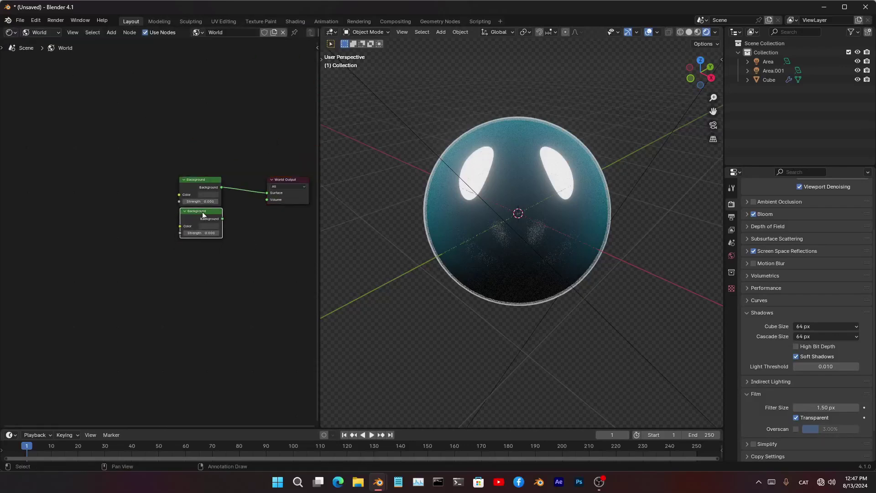
{"action": "left_click", "coordinate": [202, 208]}
{"action": "right_click_drag", "start_coordinate": [207, 187], "coordinate": [198, 239], "text": "ctrl+shift"}
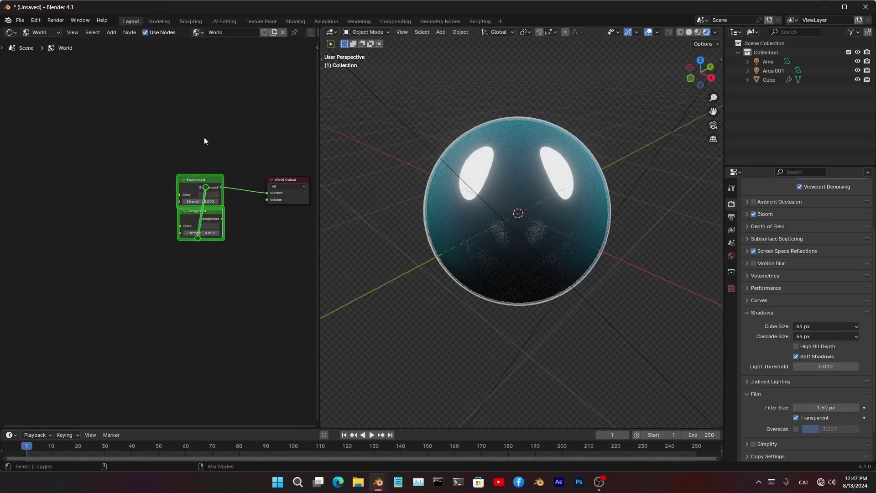
- Add a Light Path node and connect Is Camera Ray to the World Mix Shader's Fac
{"action": "key", "text": "shift+a"}
{"action": "left_click", "coordinate": [172, 124]}
{"action": "key", "text": "Escape"}
{"action": "key", "text": "q"}
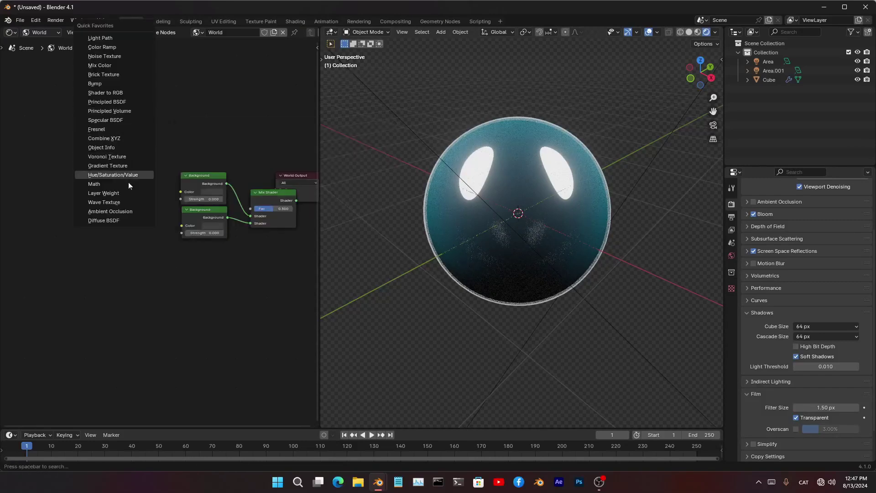
{"action": "left_click", "coordinate": [118, 39]}
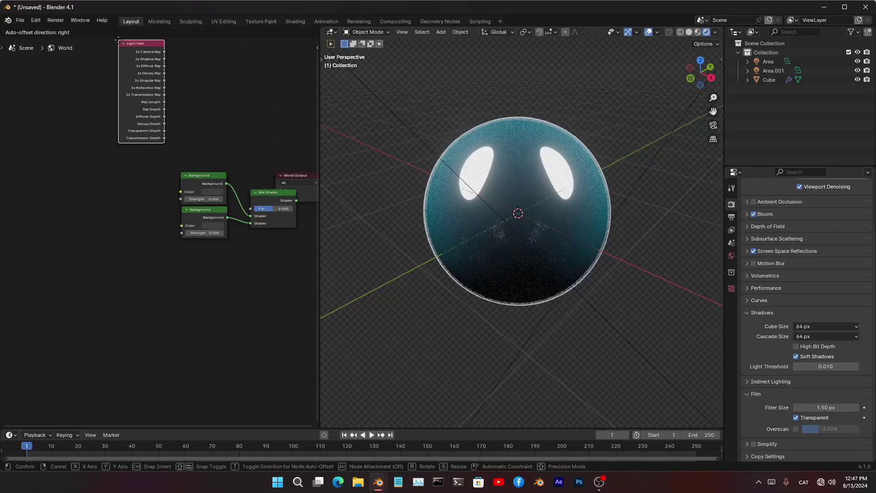
{"action": "left_click", "coordinate": [123, 81]}
{"action": "left_click_drag", "start_coordinate": [161, 91], "coordinate": [225, 244]}
- Add a linear Gradient Texture and a Color Ramp beside the Backgrounds, connecting the gradient's Color to the ramp's Fac
{"action": "scroll", "coordinate": [223, 244], "scroll_direction": "up", "scroll_amount": 3}
{"action": "left_click", "coordinate": [141, 249]}
{"action": "middle_click_drag", "start_coordinate": [141, 249], "coordinate": [208, 106]}
{"action": "key", "text": "ctrl+v"}
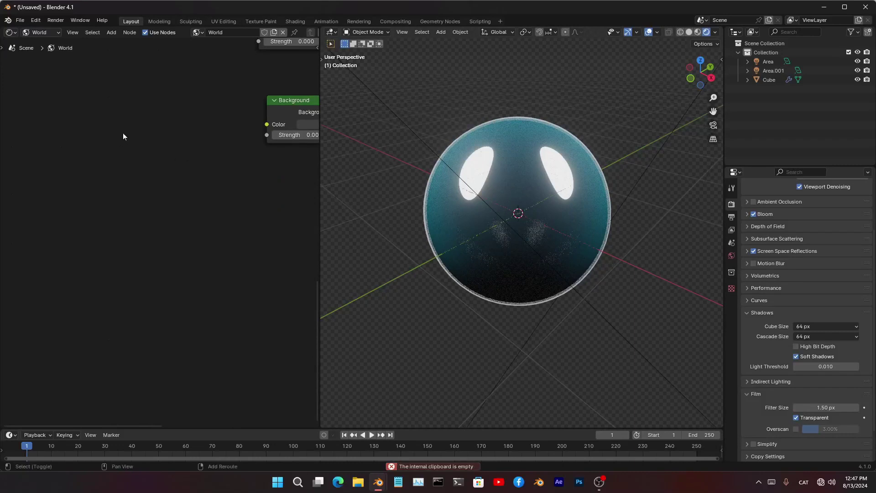
{"action": "key", "text": "shift+a"}
{"action": "left_click", "coordinate": [122, 132]}
{"action": "type", "text": "gradient"}
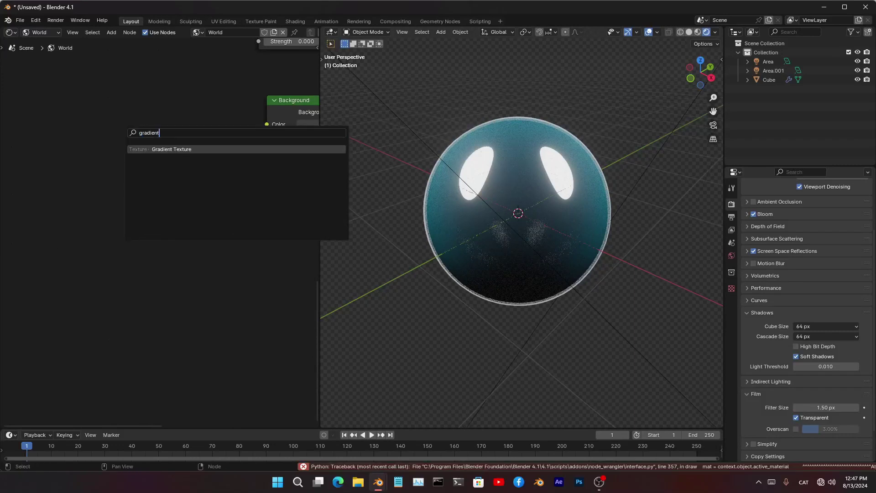
{"action": "key", "text": "Return"}
{"action": "left_click", "coordinate": [22, 124]}
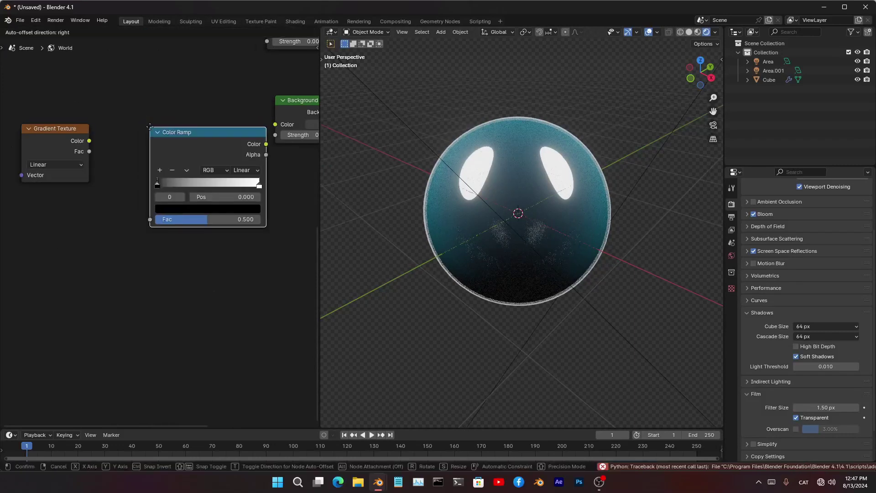
{"action": "left_click", "coordinate": [114, 113]}
{"action": "left_click_drag", "start_coordinate": [89, 140], "coordinate": [114, 206]}
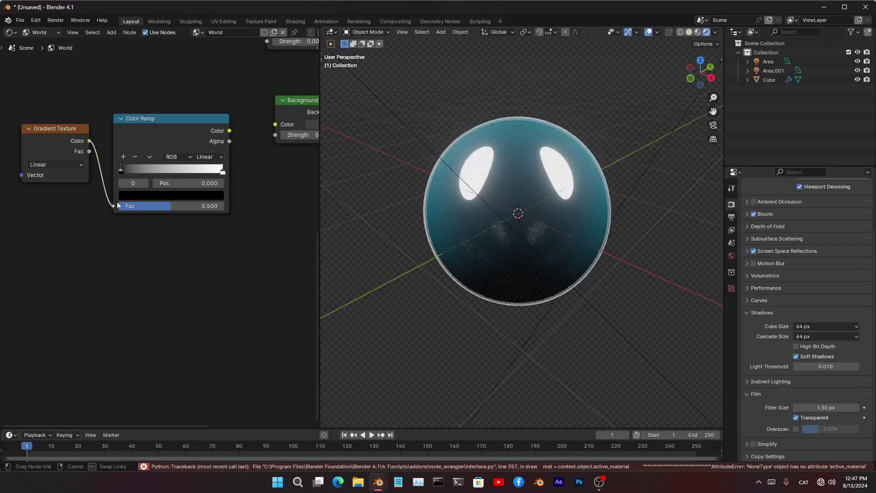
- Colour the World Color Ramp's first stop light teal-blue (39AAC9) and its last stop bright sky blue
{"action": "left_click", "coordinate": [174, 195]}
{"action": "left_click_drag", "start_coordinate": [216, 125], "coordinate": [217, 102]}
{"action": "left_click_drag", "start_coordinate": [168, 80], "coordinate": [173, 56]}
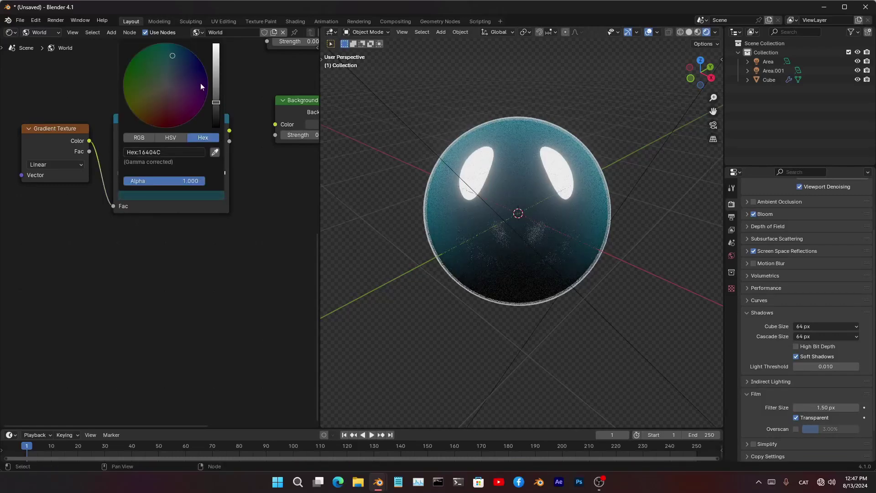
{"action": "left_click_drag", "start_coordinate": [217, 102], "coordinate": [178, 48]}
{"action": "left_click", "coordinate": [221, 172]}
{"action": "left_click", "coordinate": [192, 184]}
{"action": "left_click", "coordinate": [208, 195]}
{"action": "left_click", "coordinate": [207, 195]}
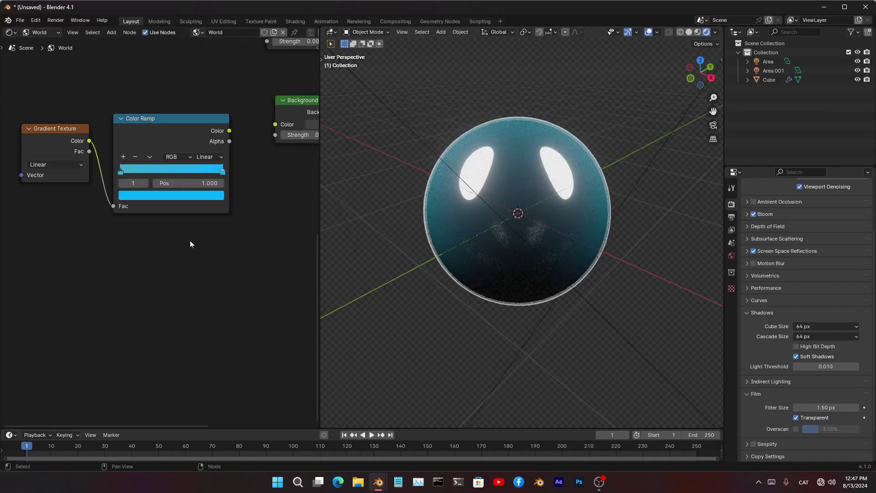
- Recolour the ramp's first stop with an eyedropper-sampled blue (0393D5) and darken it
{"action": "left_click", "coordinate": [122, 173]}
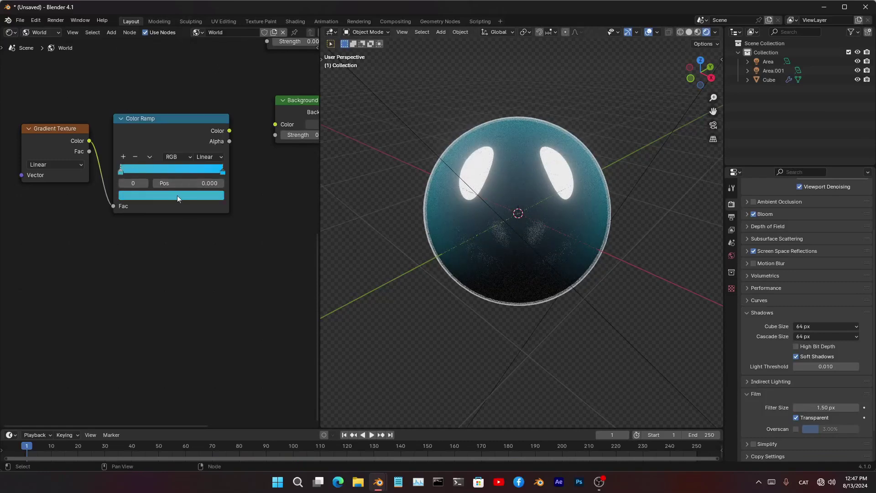
{"action": "left_click", "coordinate": [159, 198]}
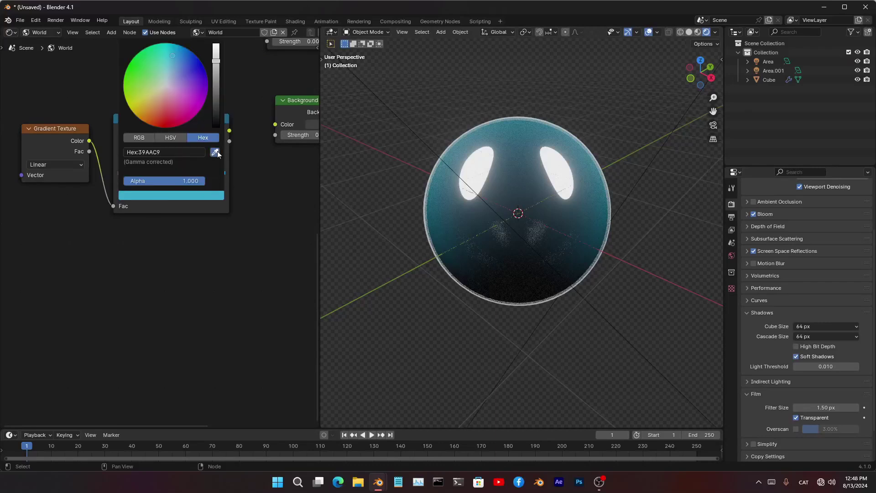
{"action": "left_click", "coordinate": [215, 152]}
{"action": "left_click", "coordinate": [196, 193]}
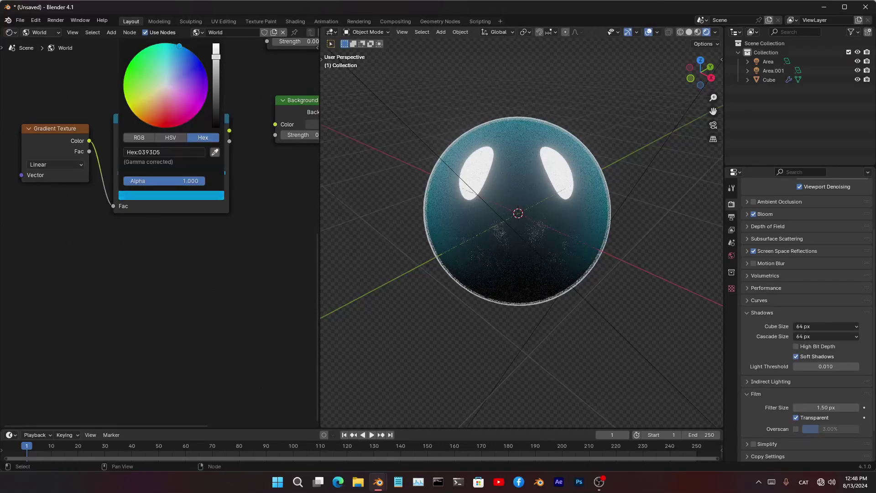
{"action": "left_click_drag", "start_coordinate": [215, 56], "coordinate": [216, 71]}
- Add Texture Coordinate and Mapping nodes in front of the Gradient Texture, using Generated coordinates
{"action": "scroll", "coordinate": [211, 192], "scroll_direction": "down", "scroll_amount": 6}
{"action": "middle_click_drag", "start_coordinate": [121, 235], "coordinate": [172, 254]}
{"action": "left_click", "coordinate": [145, 203]}
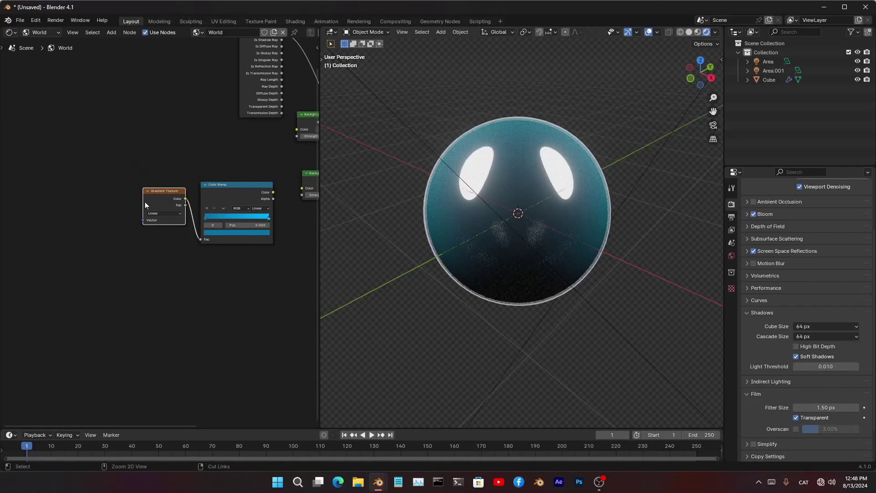
{"action": "key", "text": "ctrl+t"}
{"action": "scroll", "coordinate": [226, 283], "scroll_direction": "up", "scroll_amount": 6}
{"action": "middle_click_drag", "start_coordinate": [78, 238], "coordinate": [155, 251]}
{"action": "scroll", "coordinate": [156, 252], "scroll_direction": "up", "scroll_amount": 1}
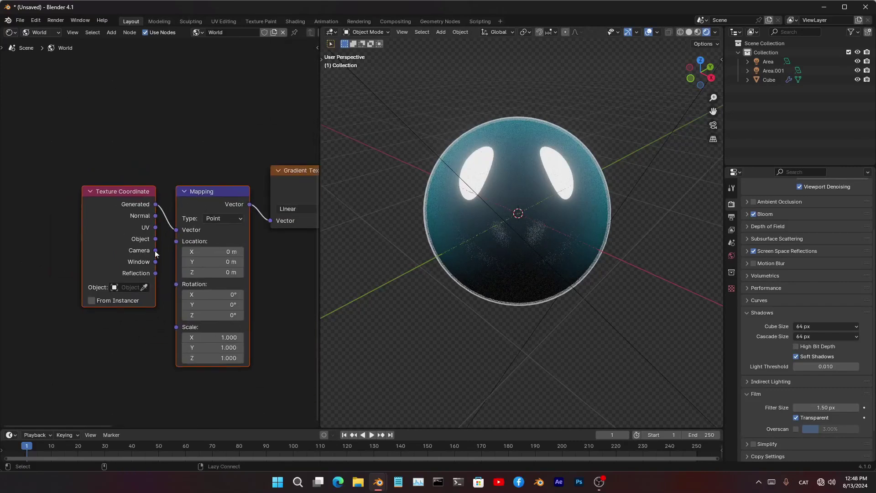
- Set the Mapping node's Y rotation to 90° so the gradient runs vertically
{"action": "scroll", "coordinate": [218, 261], "scroll_direction": "up", "scroll_amount": 4}
{"action": "middle_click_drag", "start_coordinate": [218, 261], "coordinate": [151, 182]}
{"action": "left_click", "coordinate": [146, 235]}
{"action": "double_click", "coordinate": [145, 251]}
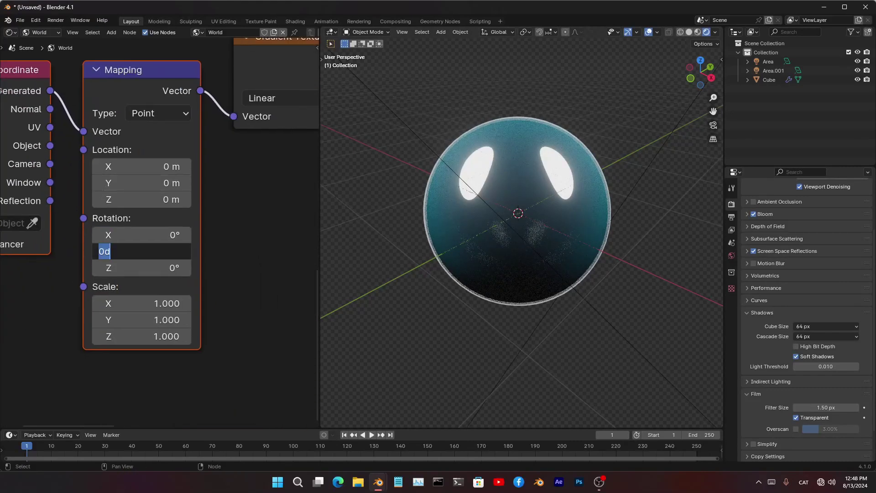
{"action": "type", "text": "90"}
{"action": "key", "text": "Return"}
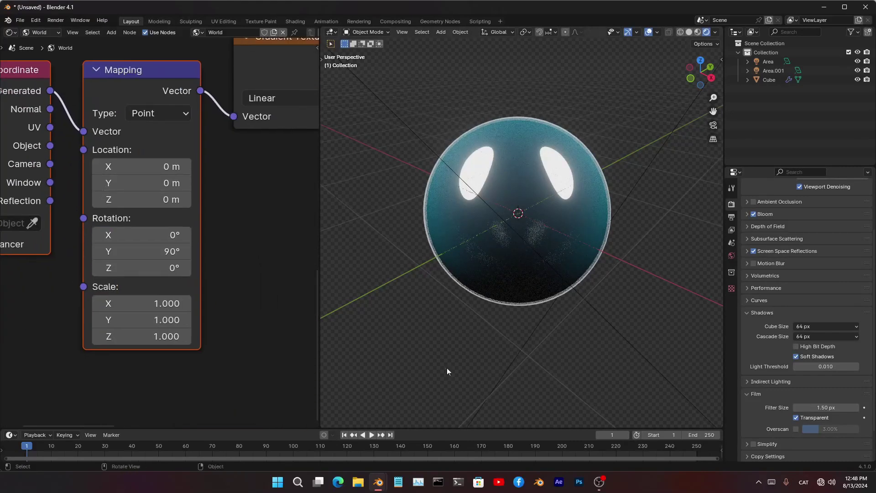
- Turn off transparent film and feed the Color Ramp into both Background nodes, with strengths of 16.7 and 10.1
{"action": "left_click", "coordinate": [799, 419]}
{"action": "scroll", "coordinate": [153, 228], "scroll_direction": "down", "scroll_amount": 7}
{"action": "middle_click_drag", "start_coordinate": [158, 183], "coordinate": [193, 252]}
{"action": "left_click_drag", "start_coordinate": [120, 211], "coordinate": [158, 110]}
{"action": "left_click_drag", "start_coordinate": [191, 121], "coordinate": [268, 121]}
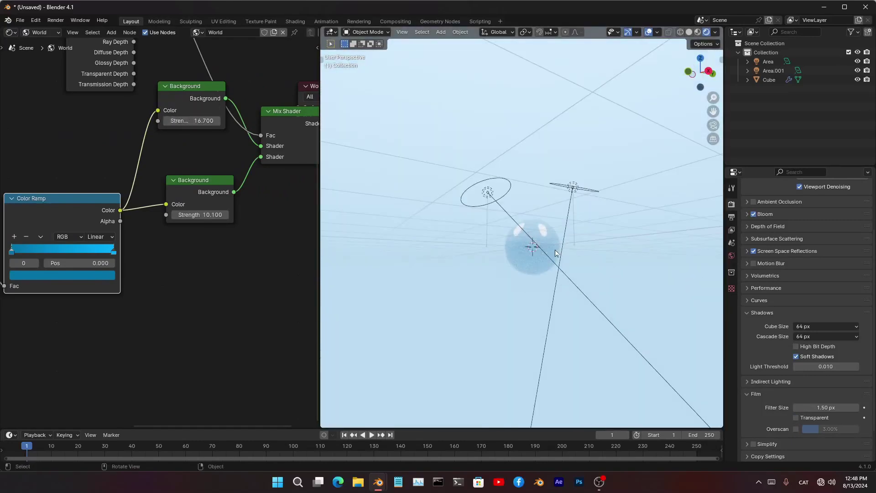
- Enter 0.4 in the gradient's Mapping node to adjust how the sky gradient sits behind the bubble
{"action": "middle_click_drag", "start_coordinate": [556, 252], "coordinate": [559, 303]}
{"action": "middle_click_drag", "start_coordinate": [76, 278], "coordinate": [350, 229]}
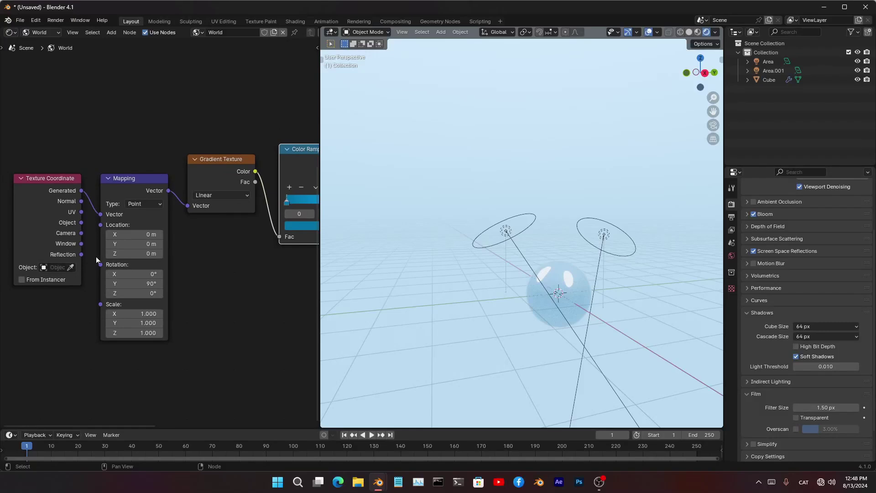
{"action": "type", "text": "0.4"}
{"action": "key", "text": "Return"}
{"action": "middle_click_drag", "start_coordinate": [493, 237], "coordinate": [482, 220]}
{"action": "middle_click_drag", "start_coordinate": [152, 208], "coordinate": [219, 295]}
{"action": "scroll", "coordinate": [202, 283], "scroll_direction": "up", "scroll_amount": 2}
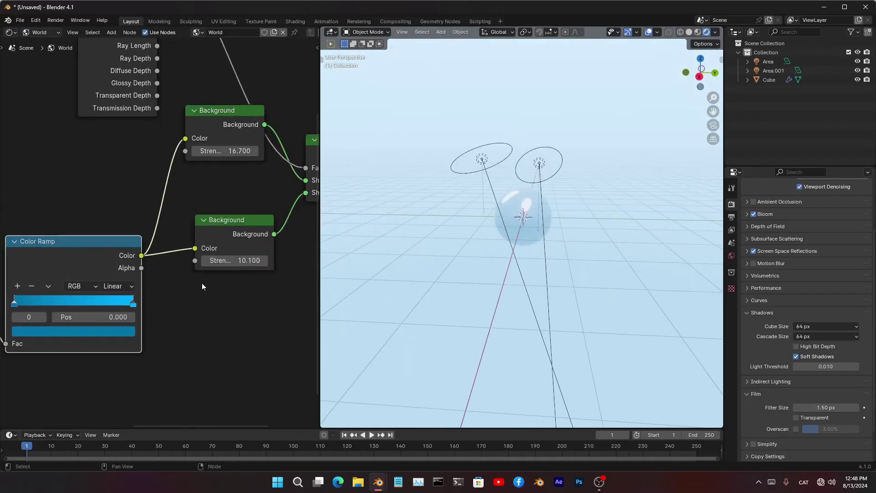
- Insert a Hue/Saturation/Value node between the Color Ramp and both Backgrounds, and set its Saturation to 2
{"action": "scroll", "coordinate": [133, 283], "scroll_direction": "down", "scroll_amount": 3}
{"action": "middle_click_drag", "start_coordinate": [87, 259], "coordinate": [81, 278]}
{"action": "left_click_drag", "start_coordinate": [81, 278], "coordinate": [28, 284]}
{"action": "key", "text": "shift+a"}
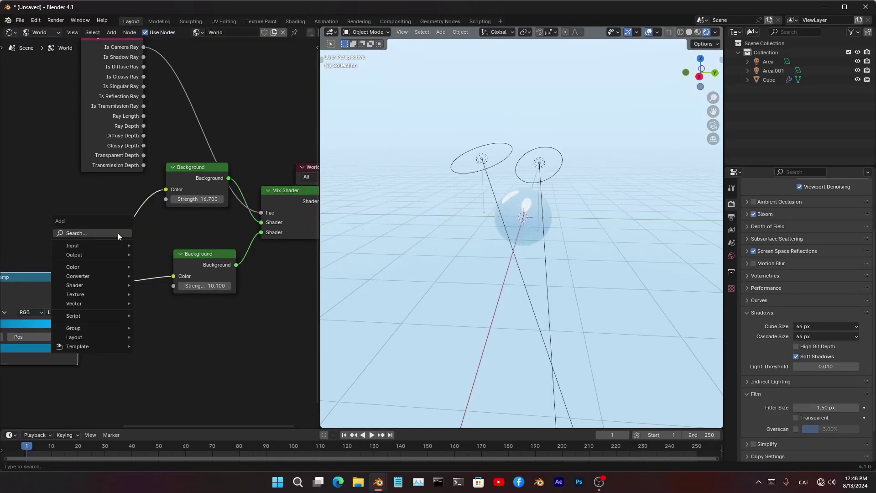
{"action": "left_click", "coordinate": [118, 234]}
{"action": "type", "text": "hue"}
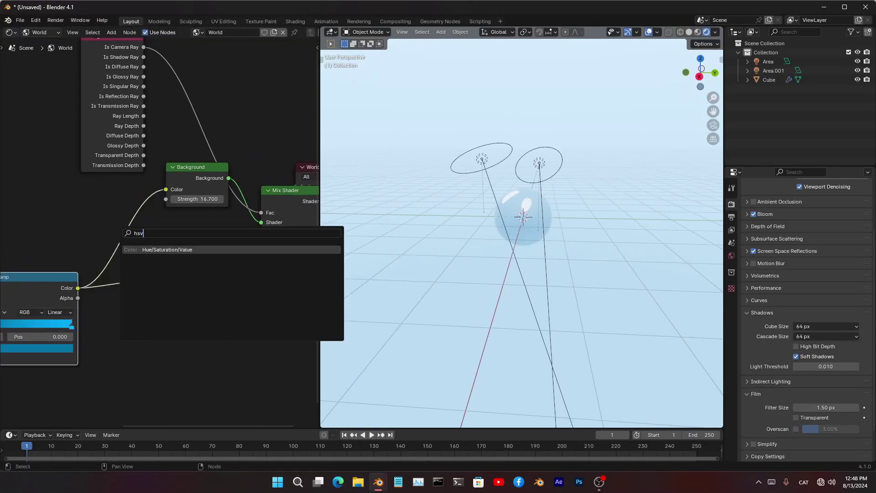
{"action": "key", "text": "Return"}
{"action": "left_click", "coordinate": [50, 229]}
{"action": "left_click_drag", "start_coordinate": [93, 226], "coordinate": [169, 276]}
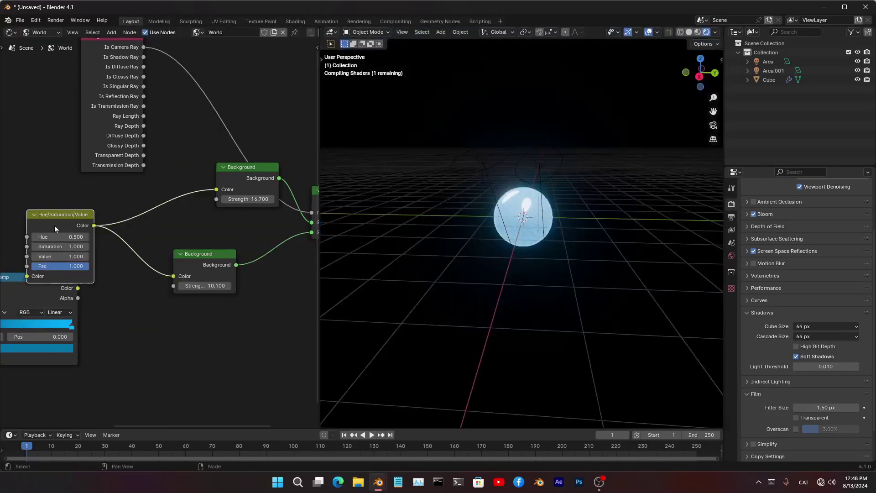
{"action": "left_click_drag", "start_coordinate": [72, 275], "coordinate": [129, 305]}
{"action": "scroll", "coordinate": [128, 305], "scroll_direction": "up", "scroll_amount": 2}
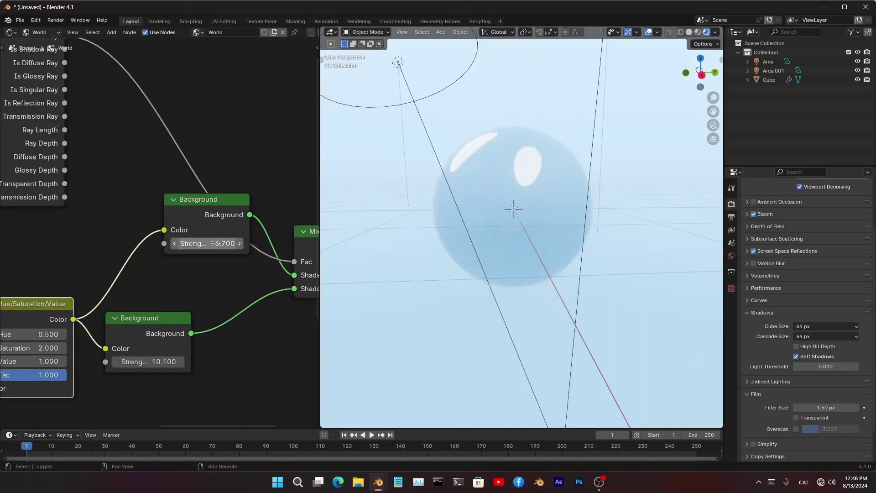
- Lower the upper Background's strength to 4.3 and the lower Background's strength to 1.59
{"action": "left_click_drag", "start_coordinate": [207, 243], "coordinate": [169, 244]}
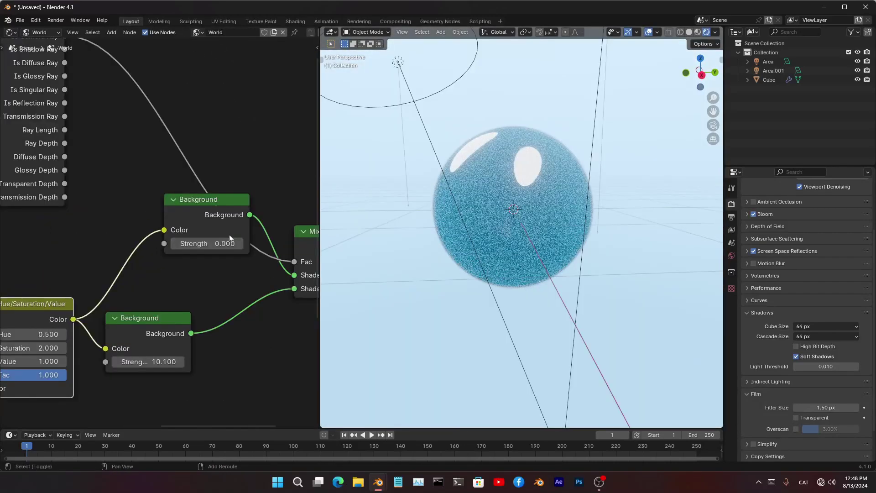
{"action": "mouse_move", "coordinate": [584, 292]}
{"action": "middle_mouse_down"}
{"action": "mouse_move", "coordinate": [597, 302]}
{"action": "mouse_move", "coordinate": [588, 293]}
{"action": "middle_mouse_up"}
{"action": "scroll", "coordinate": [210, 254], "scroll_direction": "up", "scroll_amount": 3}
{"action": "left_click_drag", "start_coordinate": [231, 245], "coordinate": [243, 244]}
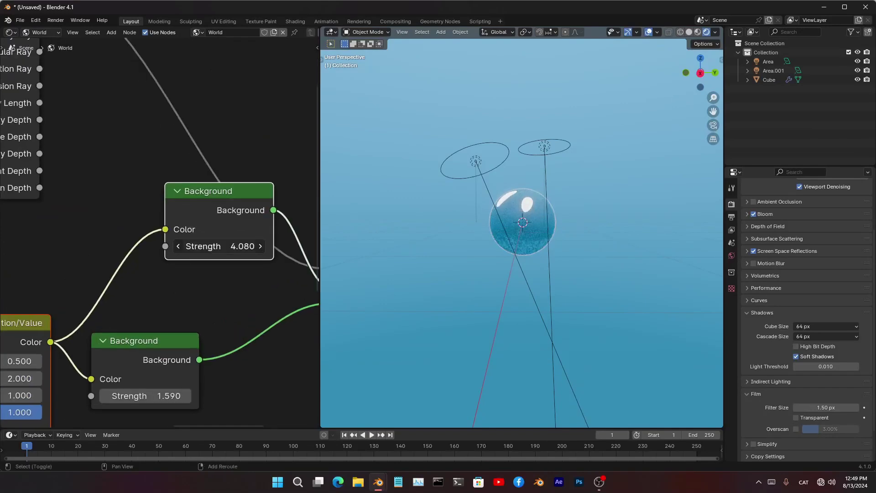
{"action": "left_click_drag", "start_coordinate": [244, 245], "coordinate": [245, 245]}
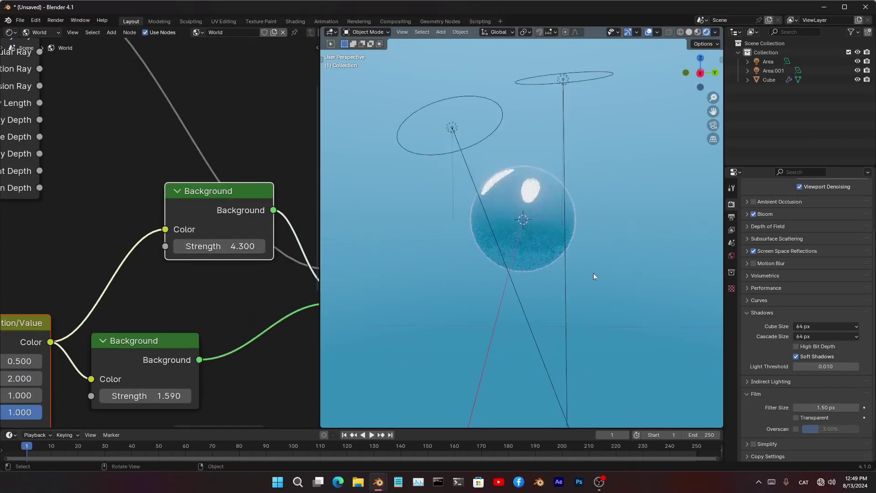
- Turn transparent film on so the bubble shows without the sky behind it
{"action": "scroll", "coordinate": [594, 277], "scroll_direction": "up", "scroll_amount": 5}
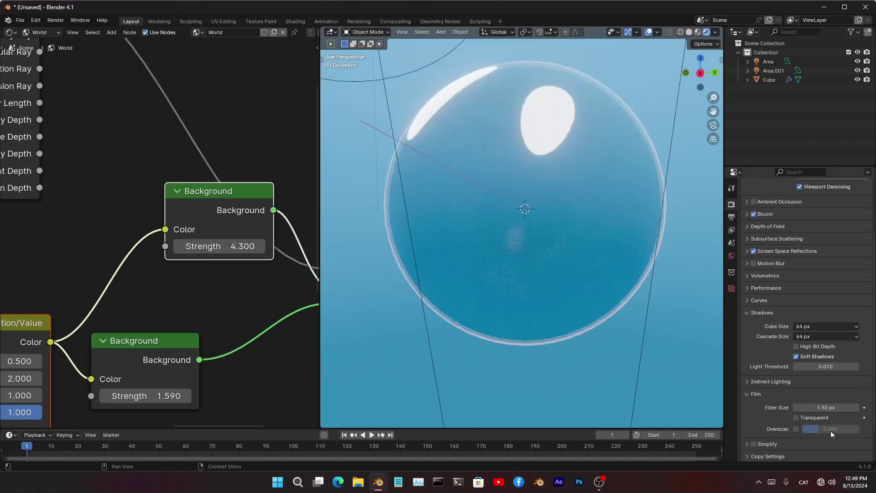
{"action": "left_click", "coordinate": [797, 418]}
{"action": "scroll", "coordinate": [606, 276], "scroll_direction": "down", "scroll_amount": 5}
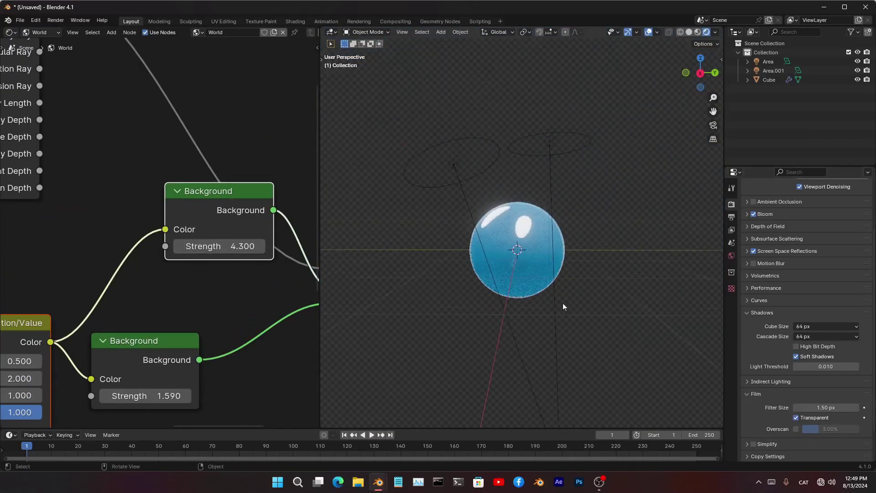
{"action": "scroll", "coordinate": [483, 305], "scroll_direction": "up", "scroll_amount": 1}
- Try lowering the upper Background node's strength to about 1.83
{"action": "left_click_drag", "start_coordinate": [235, 246], "coordinate": [214, 246]}
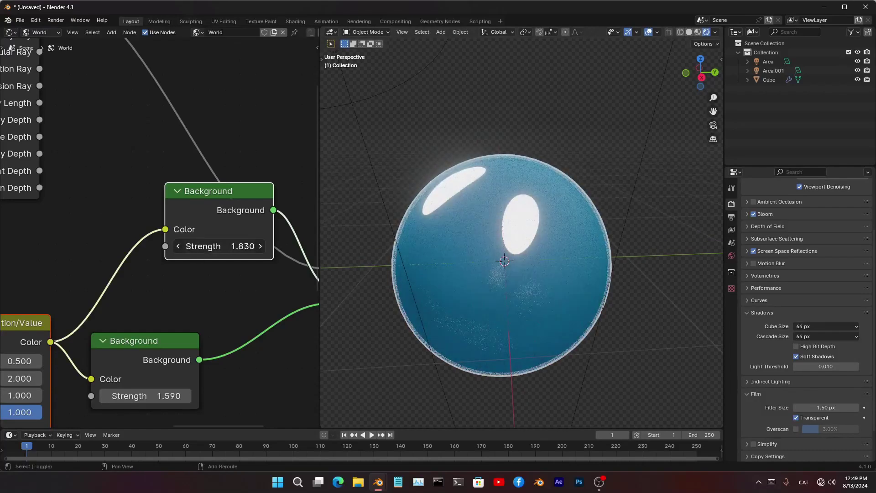
{"action": "key", "text": "ctrl+z"}
{"action": "key", "text": "ctrl+z"}
{"action": "scroll", "coordinate": [586, 283], "scroll_direction": "up", "scroll_amount": 3}
{"action": "scroll", "coordinate": [585, 291], "scroll_direction": "down", "scroll_amount": 2}
{"action": "middle_click_drag", "start_coordinate": [585, 291], "coordinate": [511, 255]}
- Switch the shader editor to the object's Bubble material and set the Principled BSDF's Sheen Weight to 1
{"action": "key", "text": "Home"}
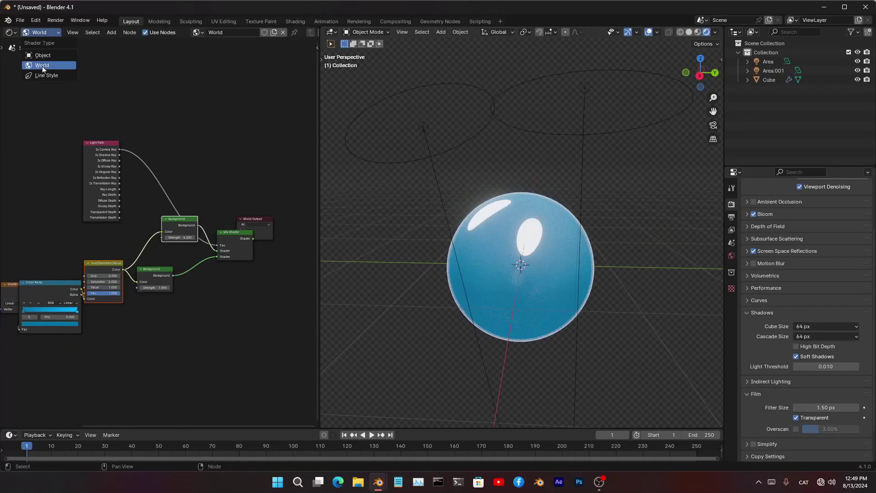
{"action": "left_click", "coordinate": [42, 55]}
{"action": "left_click", "coordinate": [548, 301]}
{"action": "scroll", "coordinate": [160, 291], "scroll_direction": "up", "scroll_amount": 6}
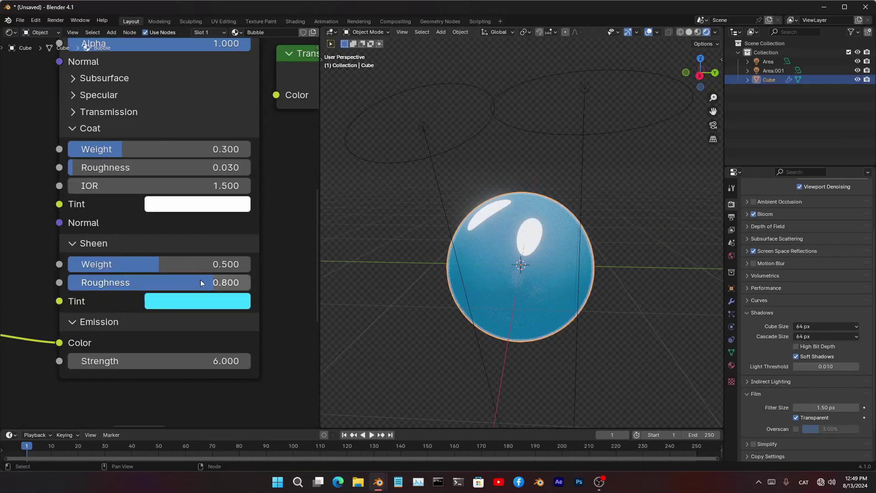
{"action": "left_click_drag", "start_coordinate": [185, 267], "coordinate": [276, 267]}
- Try a different Coat Weight and different Mix Shader factors in the bubble material
{"action": "left_click_drag", "start_coordinate": [141, 150], "coordinate": [120, 150]}
{"action": "right_click", "coordinate": [108, 151]}
{"action": "middle_click_drag", "start_coordinate": [108, 151], "coordinate": [145, 335]}
{"action": "scroll", "coordinate": [145, 335], "scroll_direction": "up", "scroll_amount": 1}
{"action": "left_click_drag", "start_coordinate": [165, 178], "coordinate": [299, 178]}
{"action": "left_click_drag", "start_coordinate": [299, 178], "coordinate": [167, 179]}
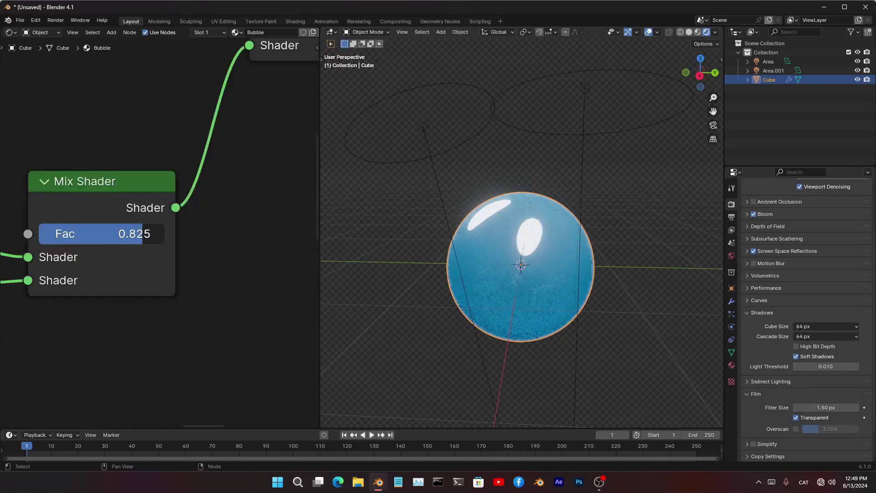
{"action": "left_click_drag", "start_coordinate": [143, 234], "coordinate": [39, 234]}
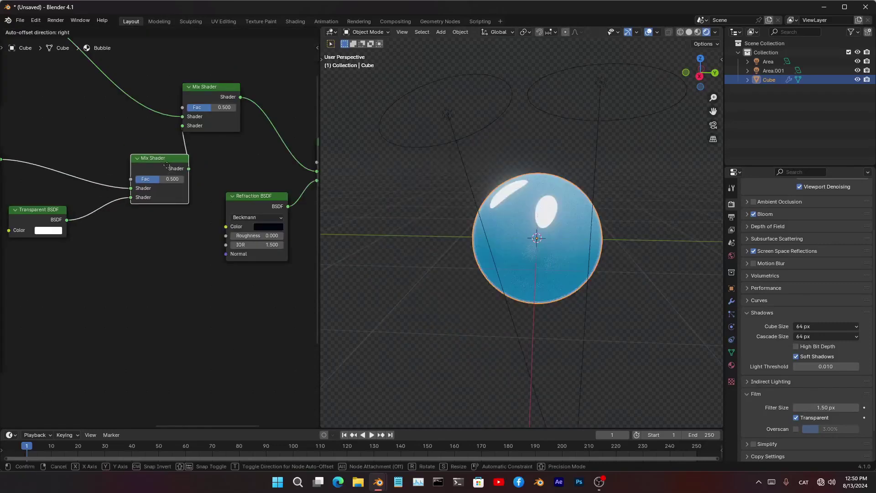
- Add a Fresnel node below the Mix Shader that combines the Principled and Transparent BSDFs
{"action": "key", "text": "shift+a"}
{"action": "left_click", "coordinate": [198, 243]}
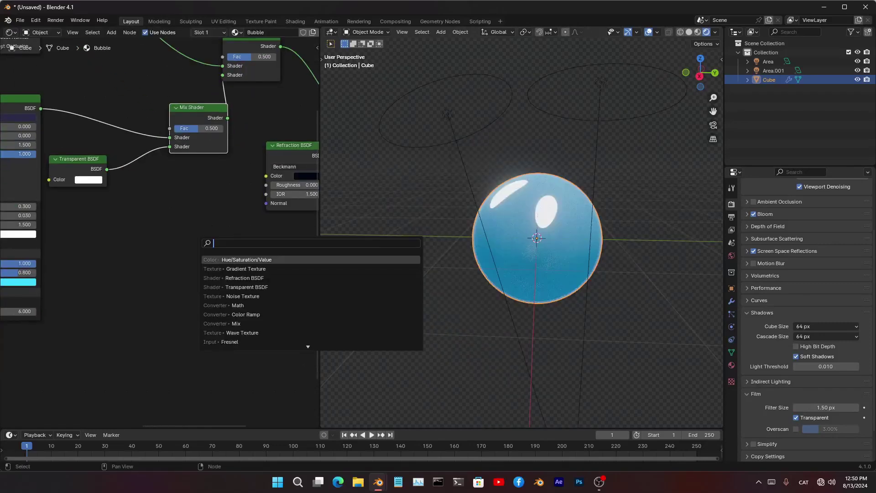
{"action": "type", "text": "fre"}
{"action": "key", "text": "Return"}
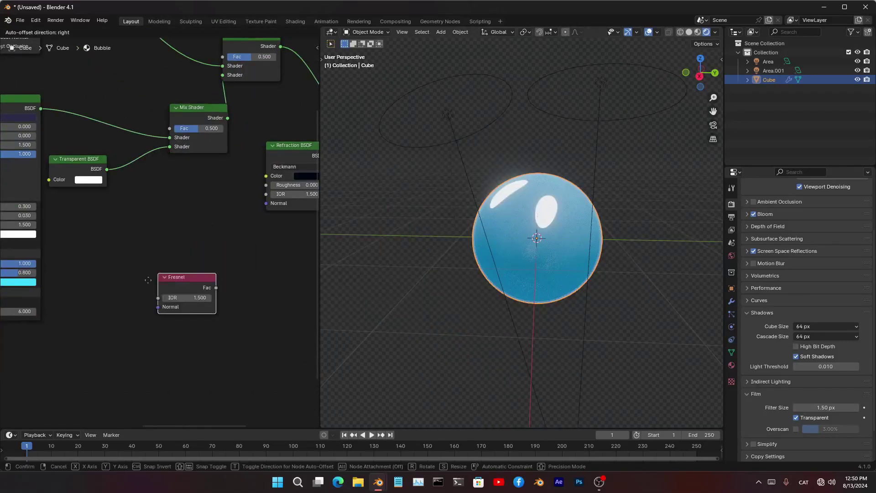
{"action": "left_click", "coordinate": [114, 294]}
- Add a Color Ramp, feed the Fresnel output into it and its Color into the Principled/Transparent Mix Shader's Fac
{"action": "key", "text": "q"}
{"action": "left_click", "coordinate": [284, 272]}
{"action": "left_click", "coordinate": [198, 264]}
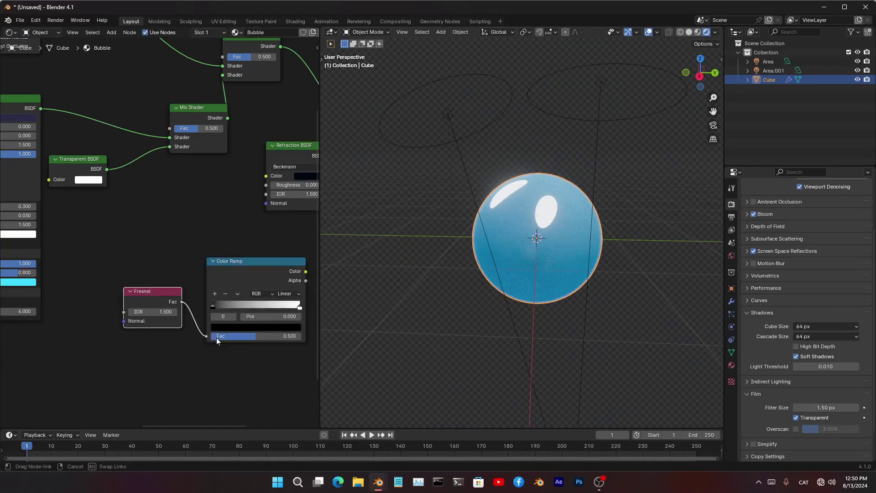
{"action": "left_click_drag", "start_coordinate": [217, 341], "coordinate": [216, 340]}
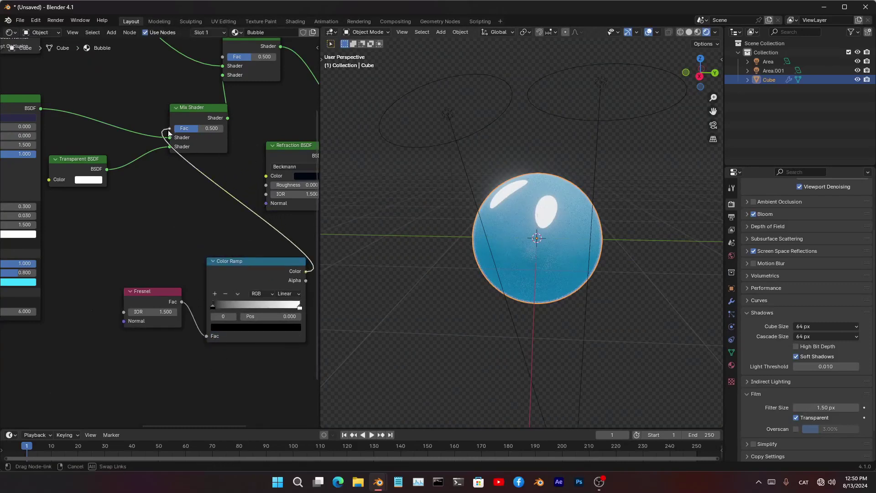
{"action": "left_click_drag", "start_coordinate": [169, 133], "coordinate": [170, 130]}
{"action": "middle_click_drag", "start_coordinate": [243, 260], "coordinate": [196, 221]}
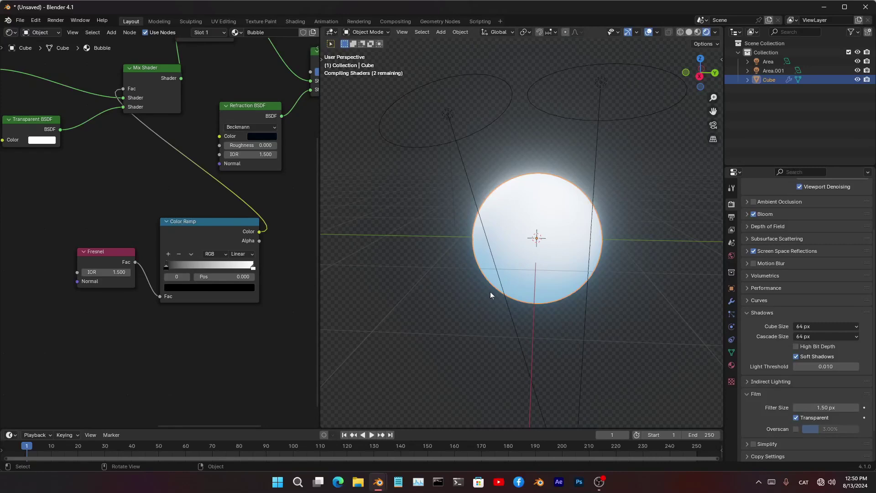
- Reverse the Color Ramp by placing the white stop at 0 and the black stop at 1
{"action": "scroll", "coordinate": [558, 273], "scroll_direction": "up", "scroll_amount": 5}
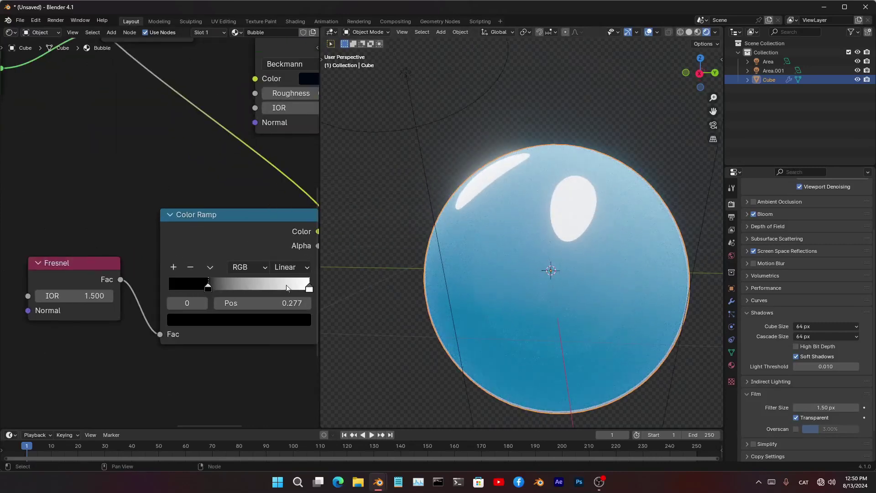
{"action": "left_click_drag", "start_coordinate": [308, 288], "coordinate": [79, 291]}
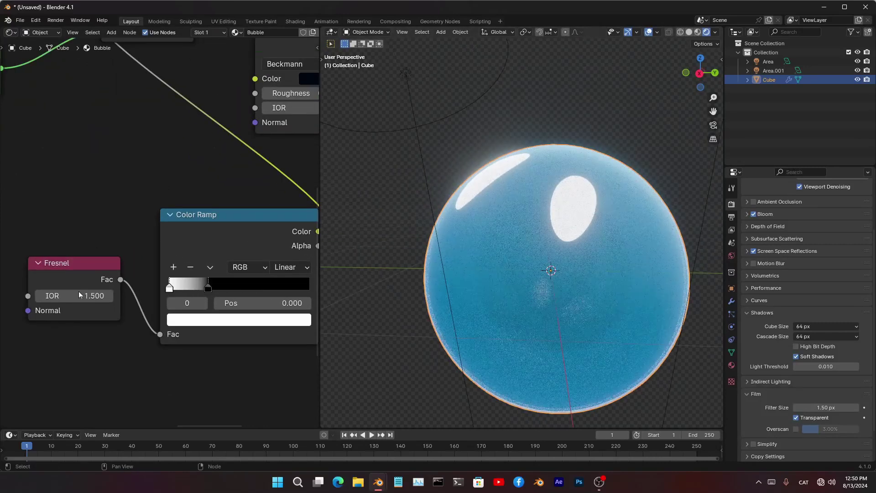
{"action": "left_click_drag", "start_coordinate": [207, 286], "coordinate": [313, 289]}
{"action": "middle_click_drag", "start_coordinate": [581, 286], "coordinate": [640, 300]}
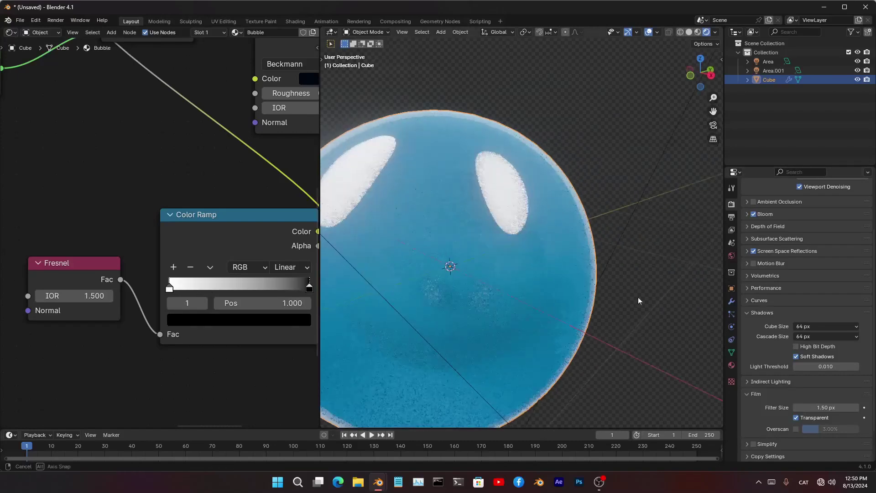
- Set the Fresnel IOR to 0.84, the ramp interpolation to B-Spline and the black stop's position to 0.041
{"action": "middle_click_drag", "start_coordinate": [499, 251], "coordinate": [515, 217], "text": "shift"}
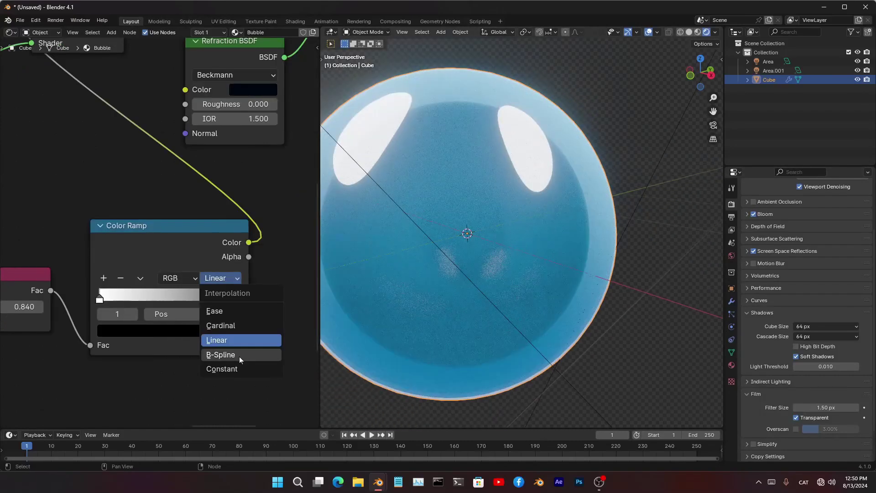
{"action": "left_click", "coordinate": [239, 357]}
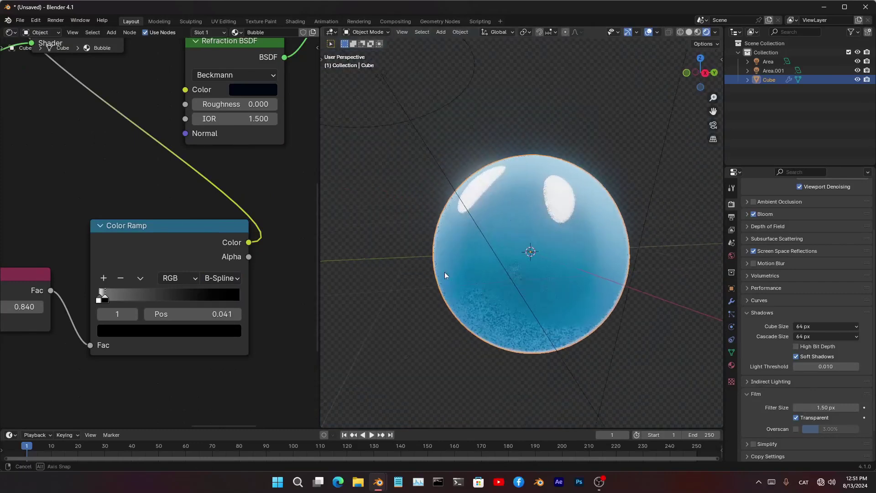
{"action": "middle_click_drag", "start_coordinate": [445, 272], "coordinate": [509, 267]}
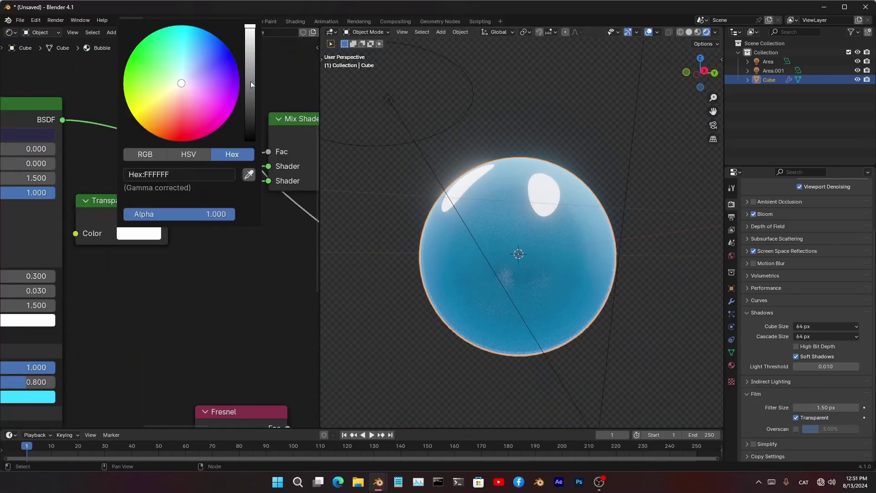
- Try a different brightness for the Transparent BSDF's color
{"action": "left_click_drag", "start_coordinate": [251, 82], "coordinate": [250, 26]}
{"action": "scroll", "coordinate": [177, 255], "scroll_direction": "down", "scroll_amount": 4}
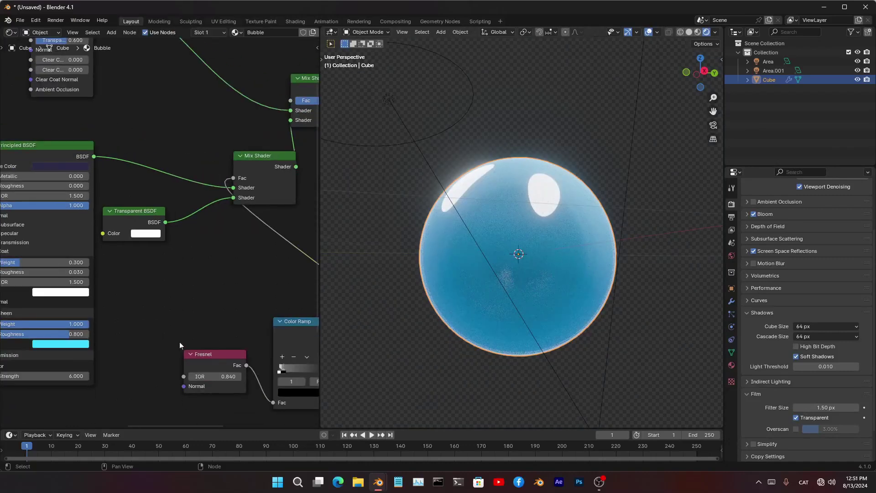
{"action": "middle_click_drag", "start_coordinate": [179, 341], "coordinate": [318, 408]}
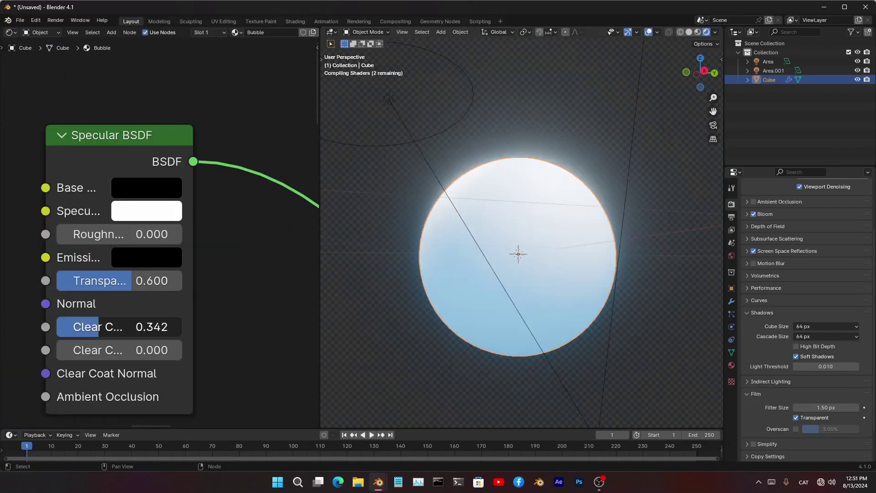
- Try different Clear Coat and Roughness values on the Specular BSDF
{"action": "left_click_drag", "start_coordinate": [98, 327], "coordinate": [57, 327]}
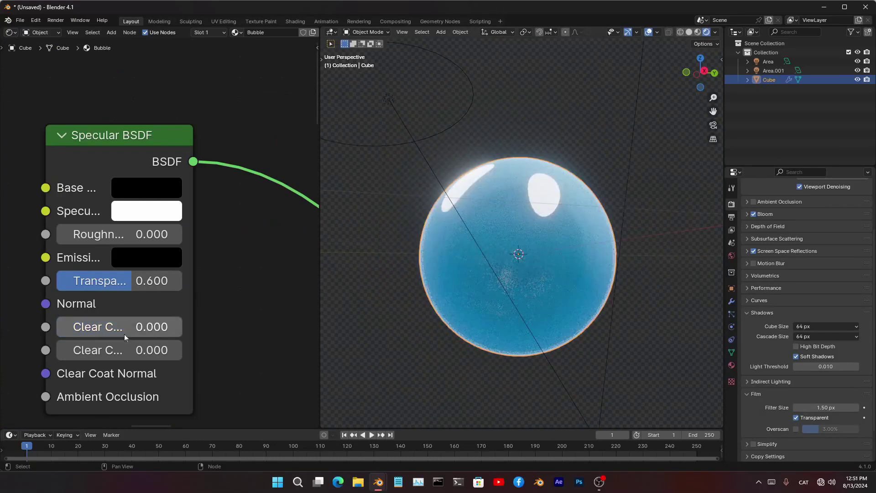
{"action": "left_click_drag", "start_coordinate": [125, 338], "coordinate": [203, 333]}
{"action": "mouse_move", "coordinate": [202, 345]}
{"action": "left_mouse_down"}
{"action": "mouse_move", "coordinate": [245, 345]}
{"action": "mouse_move", "coordinate": [202, 345]}
{"action": "left_mouse_up"}
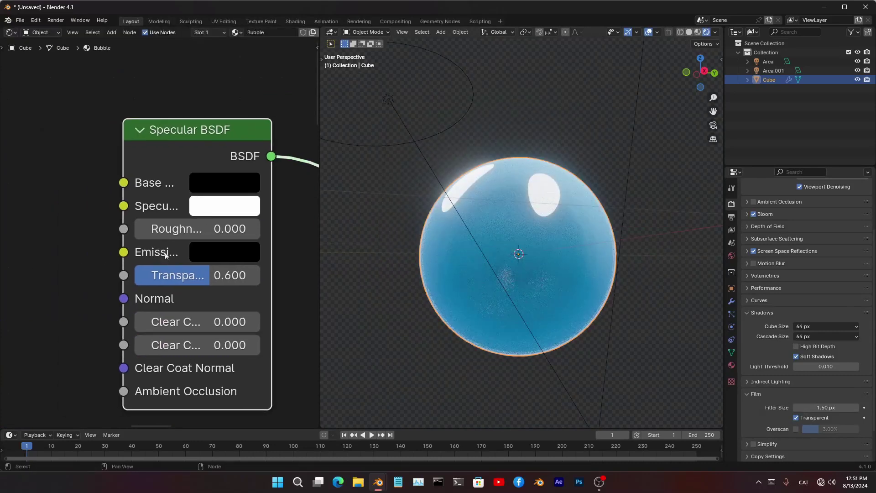
{"action": "left_click_drag", "start_coordinate": [165, 229], "coordinate": [90, 263]}
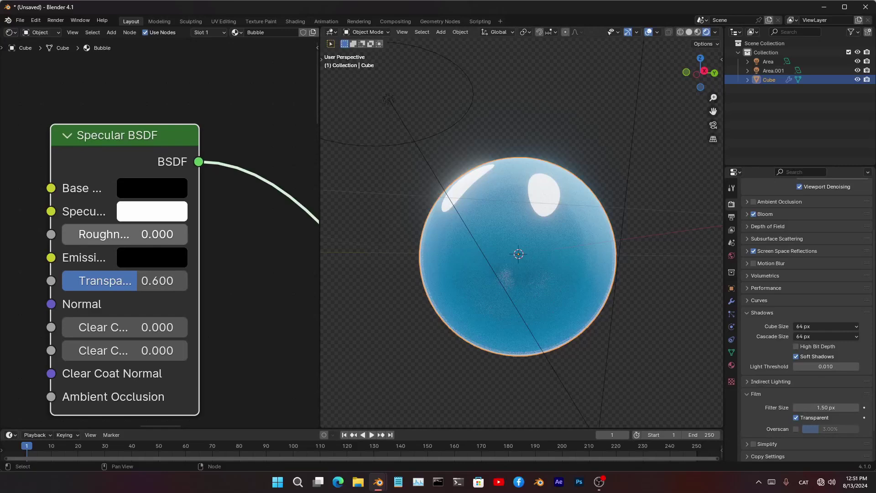
{"action": "left_click", "coordinate": [119, 235]}
{"action": "left_click", "coordinate": [232, 256]}
{"action": "left_click_drag", "start_coordinate": [119, 235], "coordinate": [91, 234]}
{"action": "scroll", "coordinate": [493, 193], "scroll_direction": "up", "scroll_amount": 5}
{"action": "scroll", "coordinate": [663, 180], "scroll_direction": "down", "scroll_amount": 7}
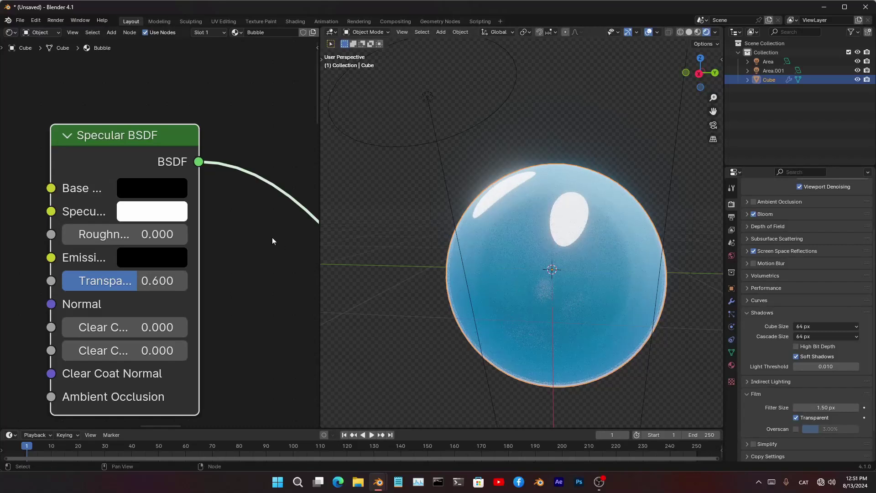
- Set the Specular BSDF's Transparency to 0.9
{"action": "left_click_drag", "start_coordinate": [137, 281], "coordinate": [175, 281]}
{"action": "scroll", "coordinate": [568, 293], "scroll_direction": "up", "scroll_amount": 2}
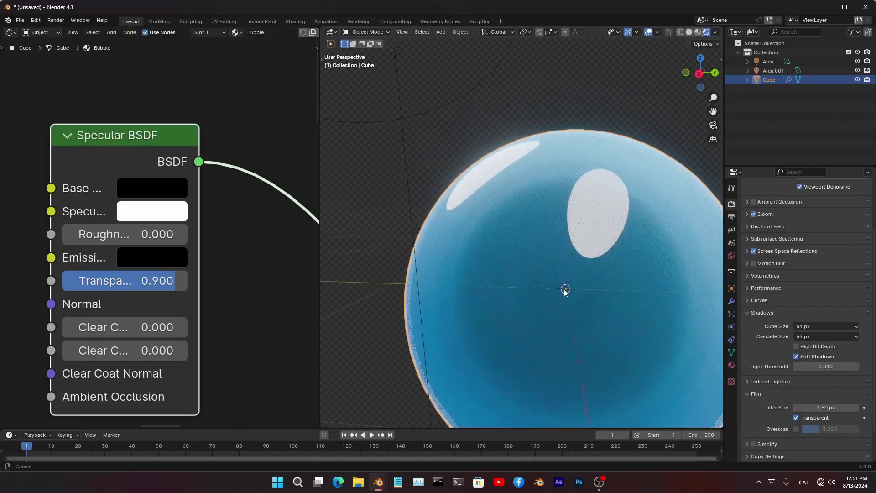
{"action": "middle_click_drag", "start_coordinate": [590, 299], "coordinate": [516, 222], "text": "shift"}
{"action": "middle_click_drag", "start_coordinate": [516, 223], "coordinate": [562, 232]}
{"action": "scroll", "coordinate": [529, 250], "scroll_direction": "down", "scroll_amount": 5}
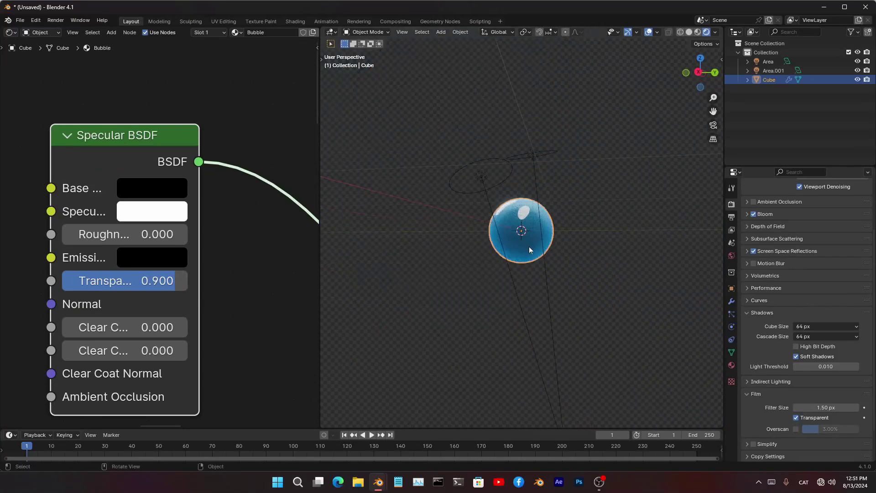
- Examine the Mix Shader and Refraction BSDF part of the node tree and the bubble's overall look
{"action": "scroll", "coordinate": [207, 288], "scroll_direction": "down", "scroll_amount": 9}
{"action": "middle_click_drag", "start_coordinate": [207, 288], "coordinate": [14, 219]}
{"action": "scroll", "coordinate": [207, 295], "scroll_direction": "up", "scroll_amount": 4}
{"action": "scroll", "coordinate": [207, 295], "scroll_direction": "down", "scroll_amount": 4}
{"action": "scroll", "coordinate": [246, 219], "scroll_direction": "down", "scroll_amount": 6}
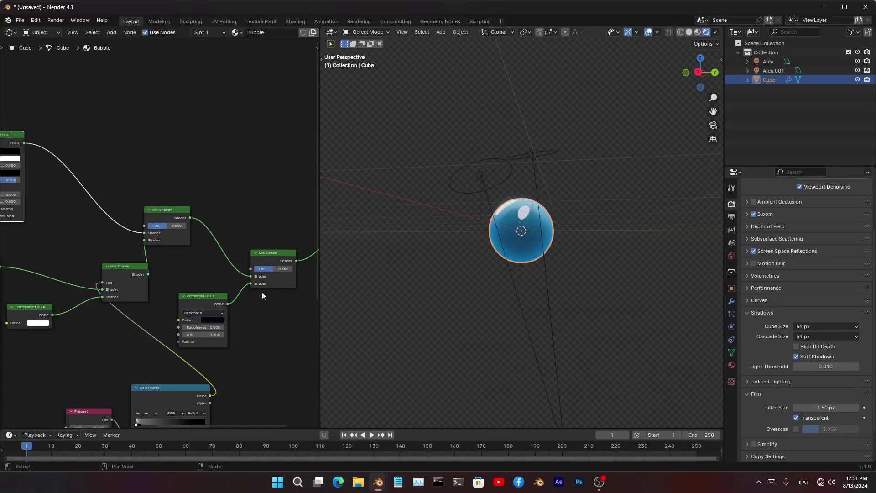
{"action": "middle_click_drag", "start_coordinate": [263, 322], "coordinate": [169, 191]}
{"action": "scroll", "coordinate": [233, 168], "scroll_direction": "up", "scroll_amount": 6}
{"action": "scroll", "coordinate": [483, 242], "scroll_direction": "up", "scroll_amount": 4}
{"action": "middle_click_drag", "start_coordinate": [483, 242], "coordinate": [518, 261]}
{"action": "scroll", "coordinate": [507, 247], "scroll_direction": "up", "scroll_amount": 3}
{"action": "scroll", "coordinate": [502, 239], "scroll_direction": "down", "scroll_amount": 4}
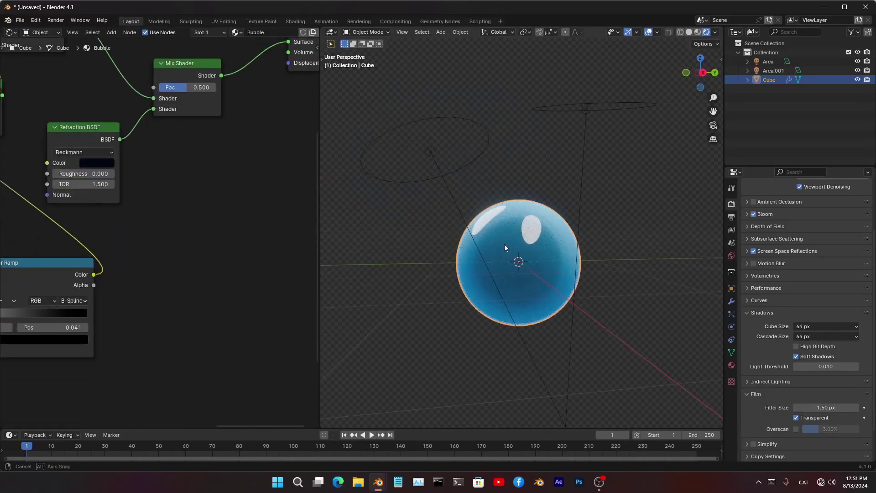
- Place a linked duplicate of the bubble above the original and scale it down to a small bubble
{"action": "middle_click_drag", "start_coordinate": [539, 232], "coordinate": [543, 253], "text": "shift"}
{"action": "key", "text": "alt+d"}
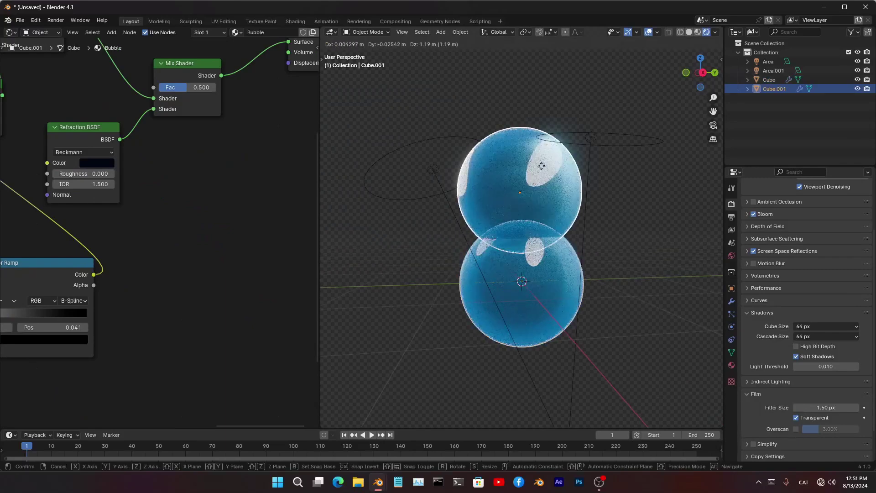
{"action": "left_click", "coordinate": [537, 151]}
{"action": "key", "text": "super+d"}
{"action": "key", "text": "alt+z"}
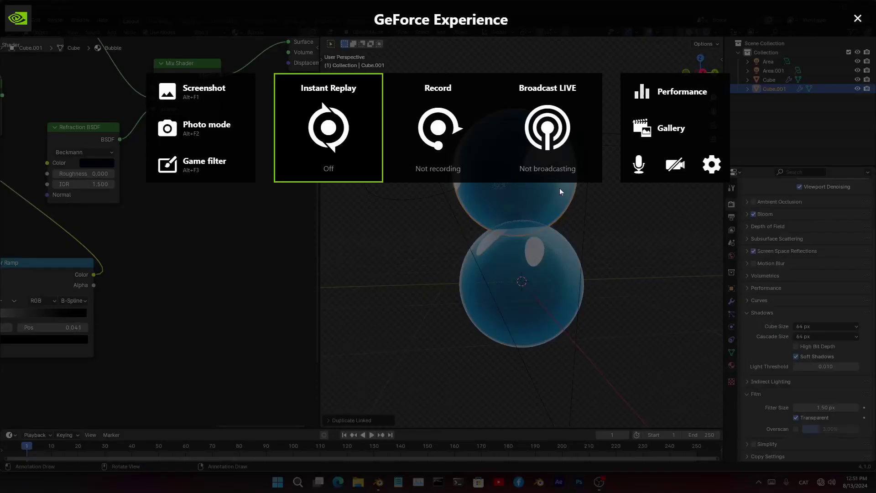
{"action": "left_click", "coordinate": [857, 19]}
{"action": "key", "text": "s"}
{"action": "left_click", "coordinate": [525, 196]}
{"action": "scroll", "coordinate": [525, 200], "scroll_direction": "up", "scroll_amount": 4}
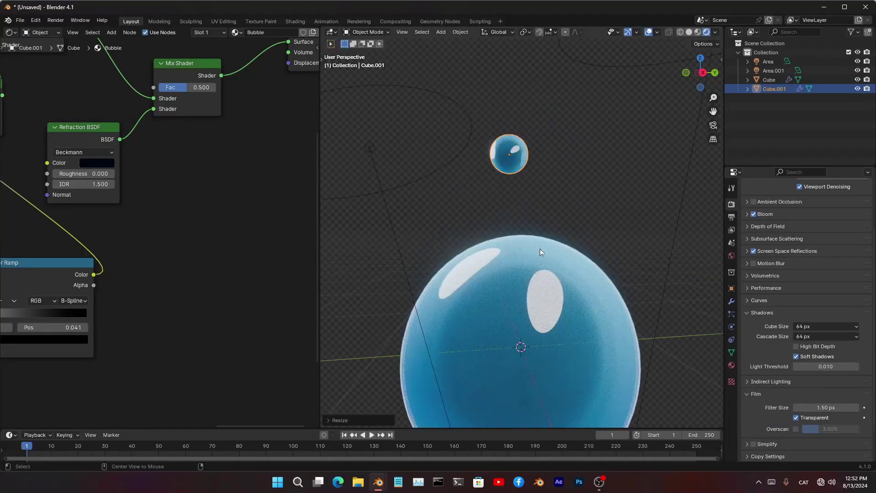
- Place a second linked duplicate beside the small bubble and scale it down further
{"action": "key", "text": "alt+d"}
{"action": "left_click", "coordinate": [579, 255]}
{"action": "key", "text": "s"}
{"action": "left_click", "coordinate": [565, 197]}
{"action": "key", "text": "alt+s"}
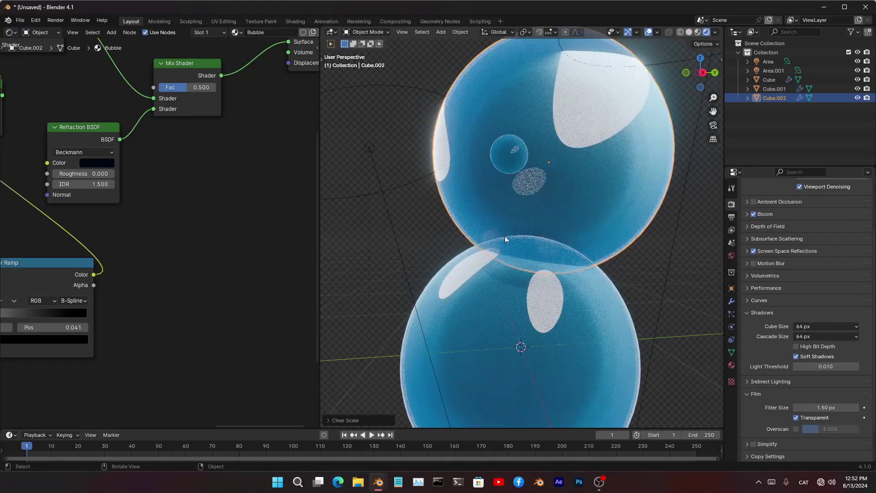
{"action": "key", "text": "ctrl+z"}
- Add a third linked duplicate next to the two small bubbles, resize it to a tiny bubble and deselect everything
{"action": "key", "text": "alt+d"}
{"action": "left_click", "coordinate": [588, 219]}
{"action": "key", "text": "alt+s"}
{"action": "key", "text": "s"}
{"action": "left_click", "coordinate": [544, 180]}
{"action": "middle_click_drag", "start_coordinate": [565, 184], "coordinate": [557, 198], "text": "shift"}
{"action": "scroll", "coordinate": [557, 198], "scroll_direction": "down", "scroll_amount": 7}
{"action": "left_click_drag", "start_coordinate": [461, 172], "coordinate": [668, 334]}
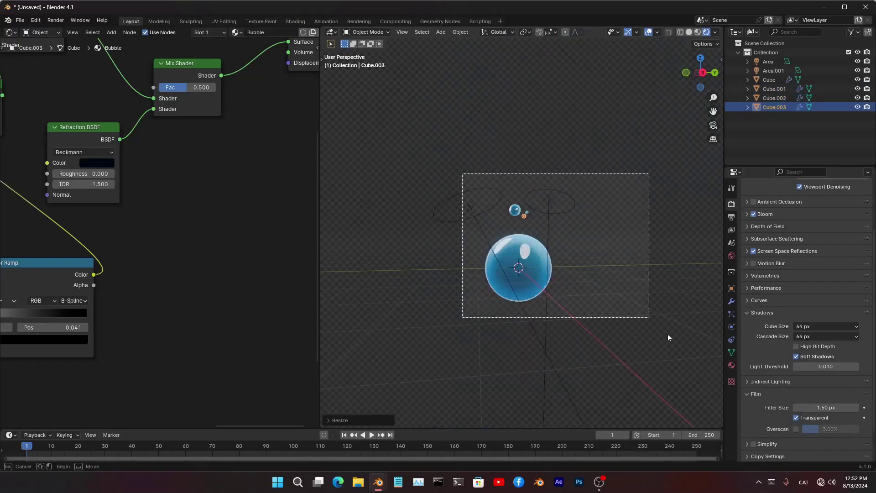
{"action": "left_click", "coordinate": [662, 332]}
- Examine the large bubble's rim and highlights and the small bubble cluster from several angles
{"action": "scroll", "coordinate": [606, 314], "scroll_direction": "up", "scroll_amount": 5}
{"action": "scroll", "coordinate": [606, 314], "scroll_direction": "up", "scroll_amount": 2}
{"action": "middle_click_drag", "start_coordinate": [606, 306], "coordinate": [601, 224], "text": "shift"}
{"action": "middle_click_drag", "start_coordinate": [484, 229], "coordinate": [488, 251]}
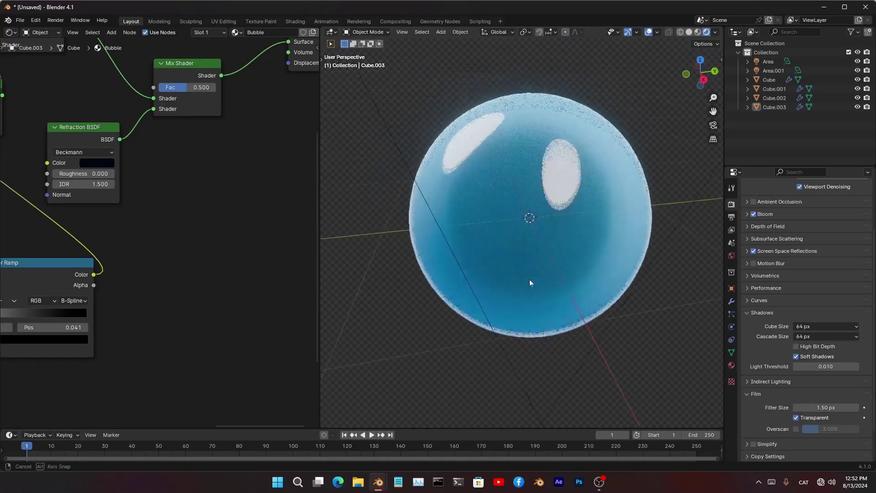
{"action": "middle_click_drag", "start_coordinate": [530, 279], "coordinate": [548, 228]}
{"action": "scroll", "coordinate": [550, 261], "scroll_direction": "down", "scroll_amount": 6}
{"action": "middle_click_drag", "start_coordinate": [551, 261], "coordinate": [460, 245]}
{"action": "scroll", "coordinate": [546, 288], "scroll_direction": "up", "scroll_amount": 4}
- Select the large bubble and adjust the brightness of its Principled BSDF base color to dark indigo, hex 2A2B45
{"action": "left_click", "coordinate": [500, 258]}
{"action": "scroll", "coordinate": [150, 320], "scroll_direction": "down", "scroll_amount": 5}
{"action": "middle_click_drag", "start_coordinate": [123, 311], "coordinate": [306, 274]}
{"action": "middle_click_drag", "start_coordinate": [64, 174], "coordinate": [190, 248]}
{"action": "scroll", "coordinate": [245, 174], "scroll_direction": "up", "scroll_amount": 4}
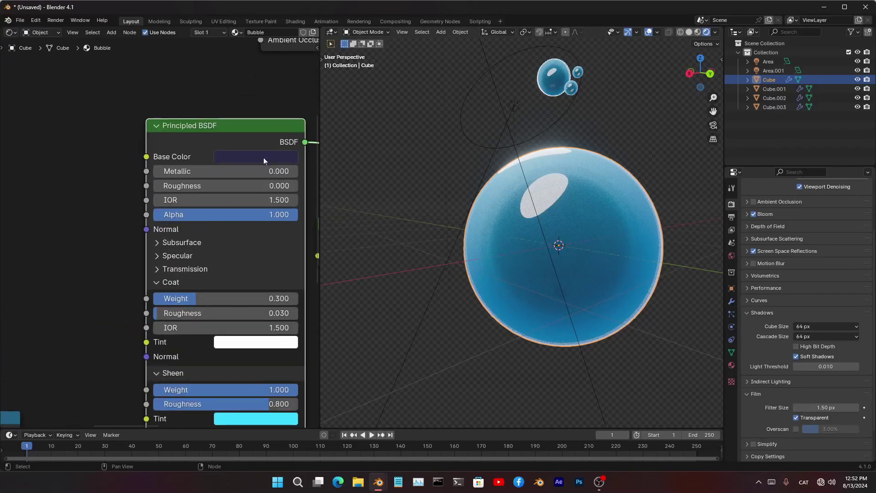
{"action": "left_click", "coordinate": [264, 158]}
{"action": "mouse_move", "coordinate": [352, 240]}
{"action": "left_mouse_down"}
{"action": "mouse_move", "coordinate": [347, 274]}
{"action": "mouse_move", "coordinate": [347, 175]}
{"action": "mouse_move", "coordinate": [348, 254]}
{"action": "left_mouse_up"}
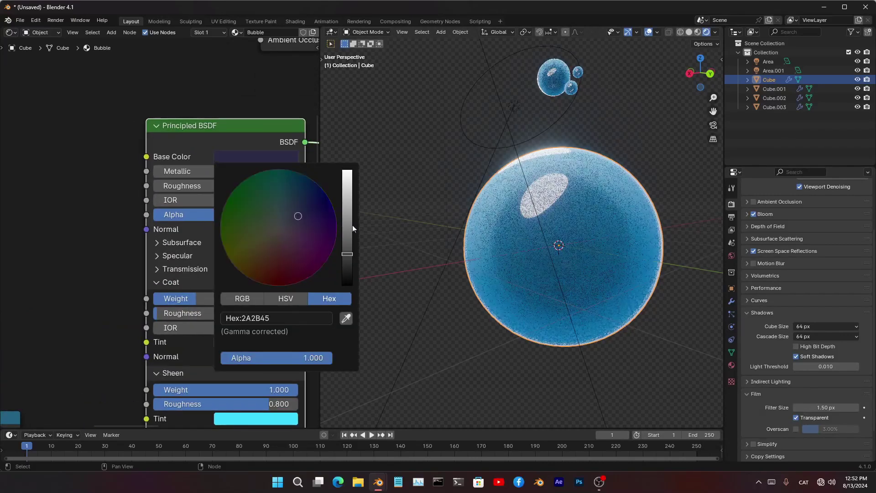
- Try a near-black teal, hex 051113, as the Sheen tint of the bubble's Principled BSDF
{"action": "middle_click_drag", "start_coordinate": [134, 360], "coordinate": [58, 243]}
{"action": "left_click", "coordinate": [166, 302]}
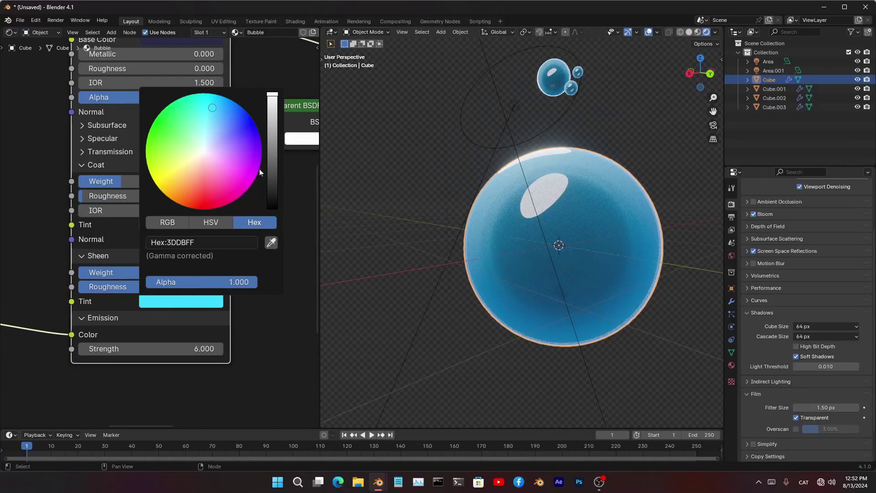
{"action": "left_click_drag", "start_coordinate": [273, 174], "coordinate": [272, 200]}
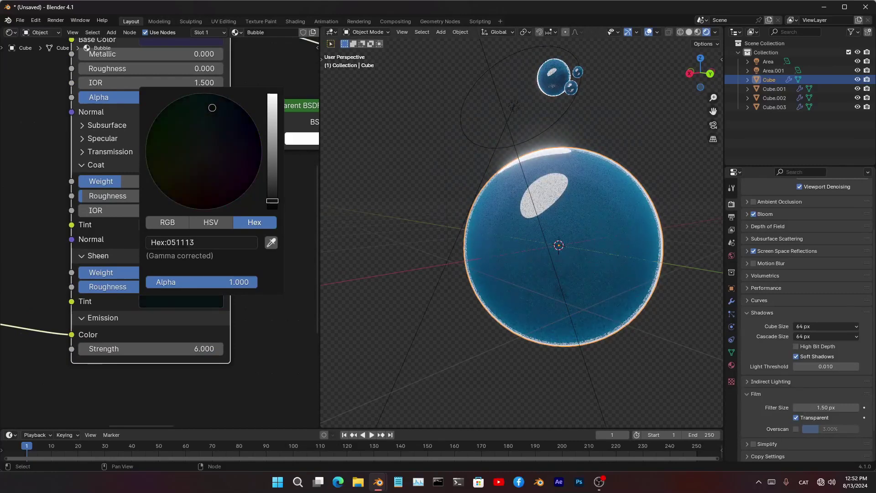
{"action": "middle_click_drag", "start_coordinate": [468, 244], "coordinate": [502, 307]}
{"action": "scroll", "coordinate": [443, 324], "scroll_direction": "up", "scroll_amount": 2}
{"action": "middle_click_drag", "start_coordinate": [444, 323], "coordinate": [490, 342], "text": "shift"}
- Set the Sheen tint of the Principled BSDF to a medium teal and check the bubble's shading
{"action": "left_click", "coordinate": [196, 302]}
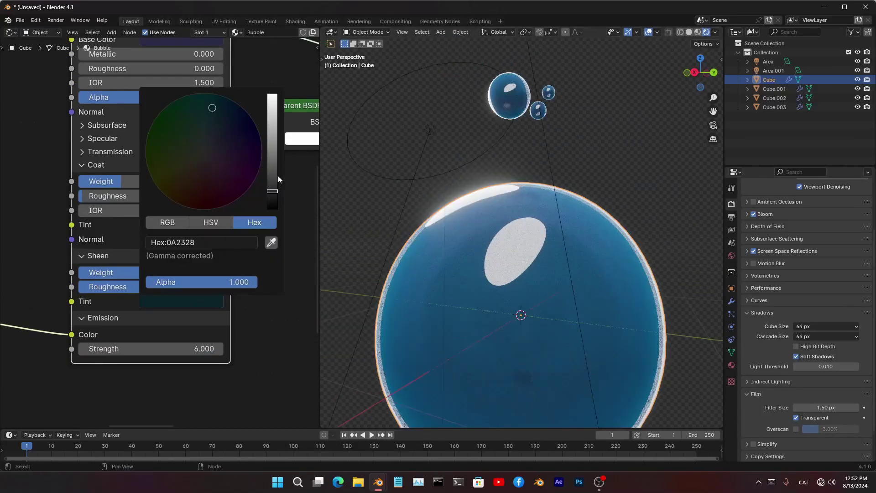
{"action": "left_click_drag", "start_coordinate": [273, 192], "coordinate": [272, 129]}
{"action": "scroll", "coordinate": [616, 238], "scroll_direction": "down", "scroll_amount": 7}
{"action": "middle_click_drag", "start_coordinate": [624, 273], "coordinate": [573, 288]}
{"action": "middle_click_drag", "start_coordinate": [573, 289], "coordinate": [520, 318], "text": "shift"}
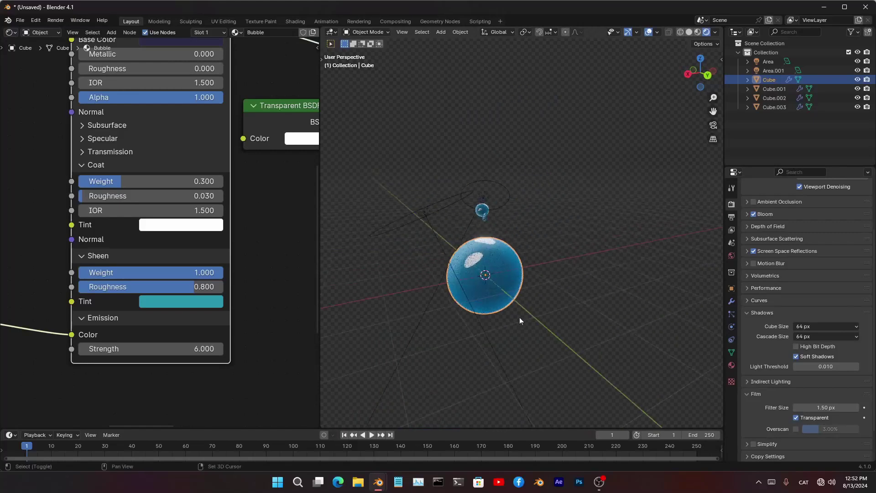
{"action": "scroll", "coordinate": [519, 317], "scroll_direction": "up", "scroll_amount": 5}
{"action": "middle_click_drag", "start_coordinate": [449, 329], "coordinate": [489, 238], "text": "shift"}
{"action": "middle_click_drag", "start_coordinate": [488, 237], "coordinate": [530, 259]}
{"action": "scroll", "coordinate": [531, 189], "scroll_direction": "down", "scroll_amount": 1}
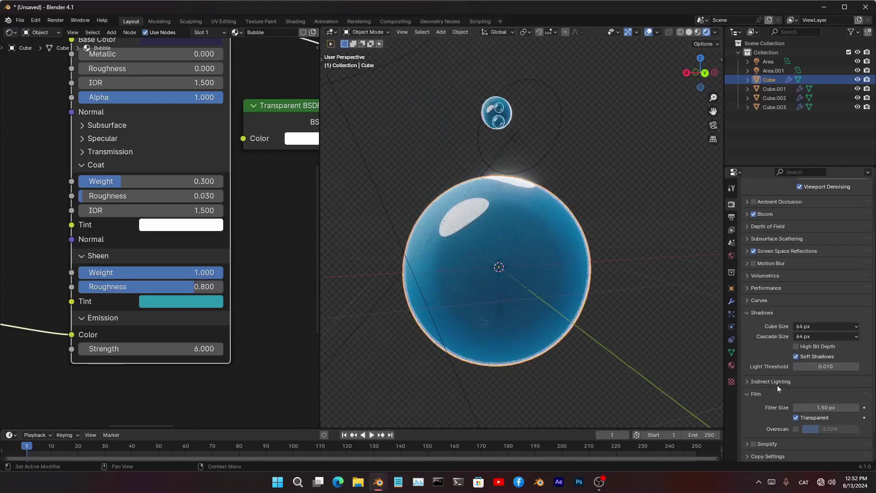
- Try Alpha Blend as the Bubble material's blend mode and check the bubbles from several angles
{"action": "left_click", "coordinate": [732, 365]}
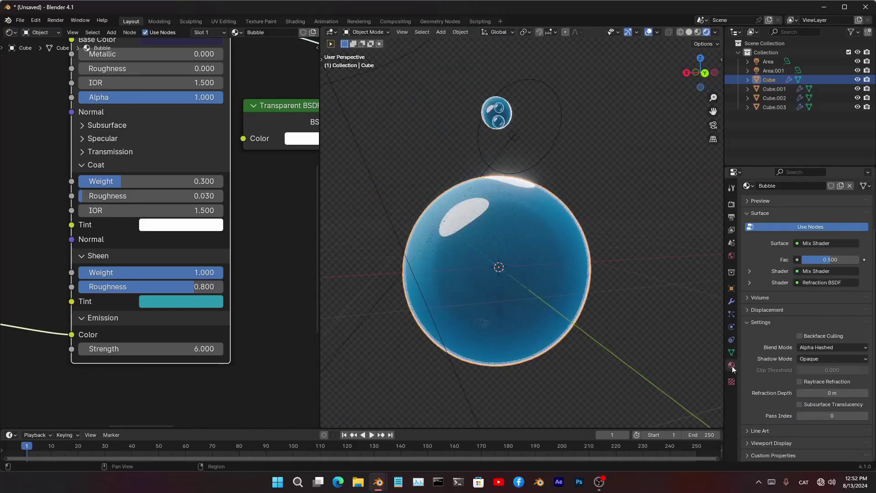
{"action": "left_click", "coordinate": [824, 349]}
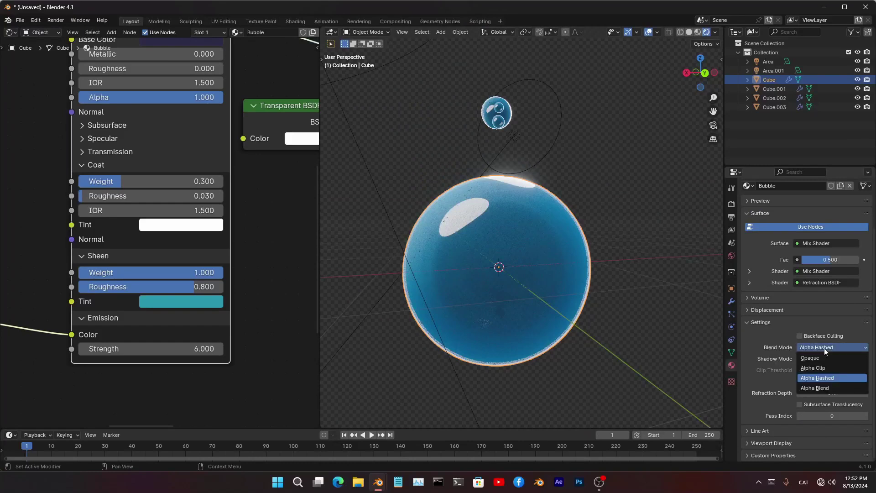
{"action": "left_click", "coordinate": [817, 389]}
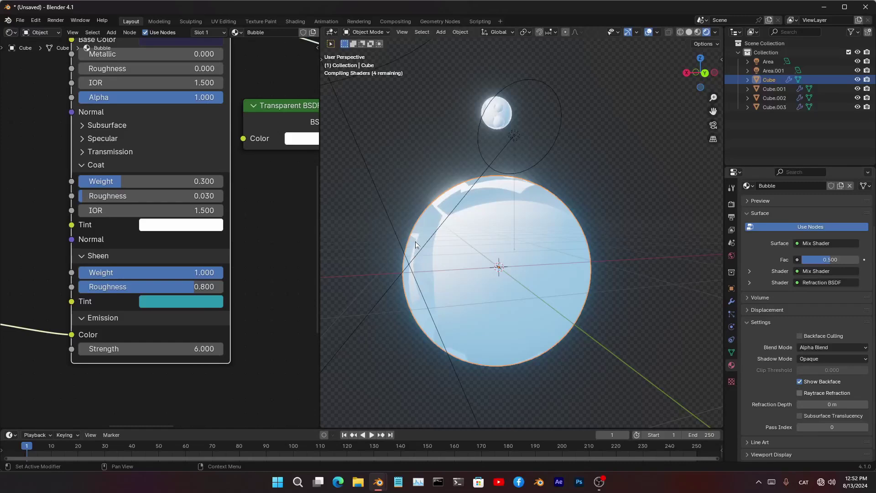
{"action": "middle_click_drag", "start_coordinate": [416, 242], "coordinate": [556, 247]}
{"action": "middle_click_drag", "start_coordinate": [574, 287], "coordinate": [555, 179]}
{"action": "scroll", "coordinate": [517, 189], "scroll_direction": "up", "scroll_amount": 3}
{"action": "scroll", "coordinate": [501, 187], "scroll_direction": "down", "scroll_amount": 6}
{"action": "scroll", "coordinate": [527, 271], "scroll_direction": "up", "scroll_amount": 3}
- Inspect the large bubble's mesh in Edit Mode around the front highlight and the hard-edged reflections
{"action": "key", "text": "Tab"}
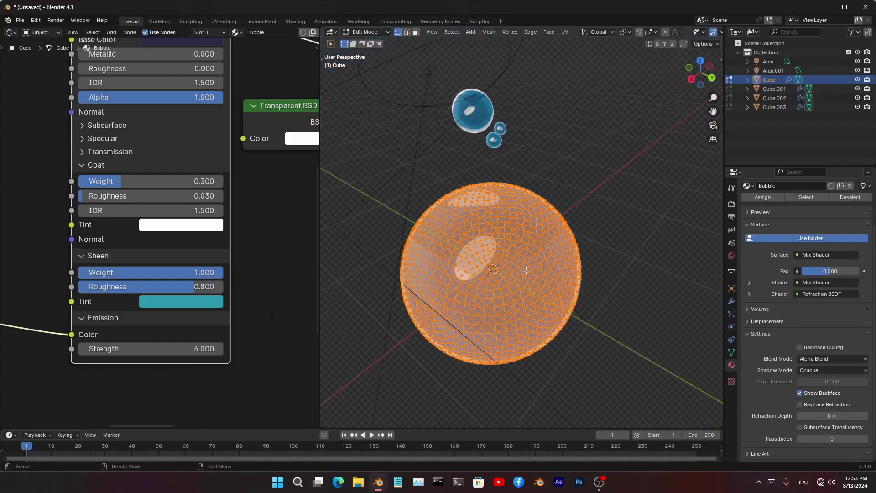
{"action": "scroll", "coordinate": [527, 271], "scroll_direction": "up", "scroll_amount": 3}
{"action": "middle_click_drag", "start_coordinate": [543, 234], "coordinate": [526, 288], "text": "shift"}
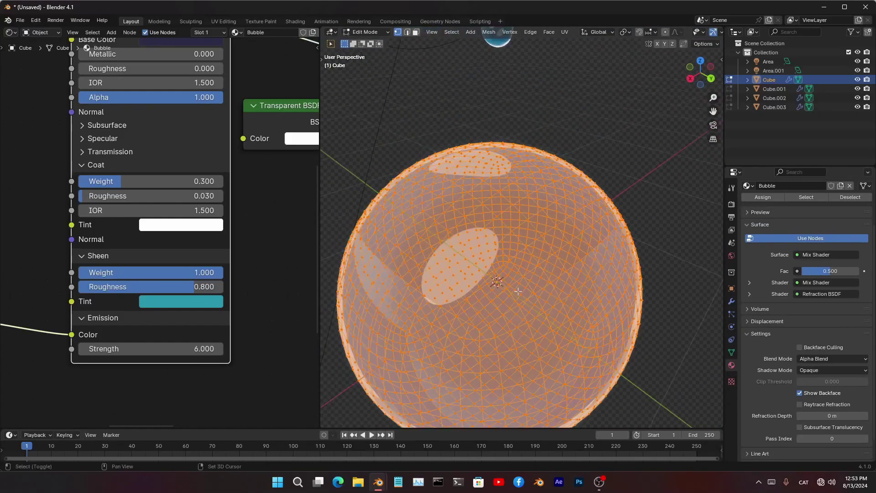
{"action": "key", "text": "Tab"}
{"action": "middle_click_drag", "start_coordinate": [566, 324], "coordinate": [526, 273]}
{"action": "key", "text": "Tab"}
{"action": "key", "text": "alt+a"}
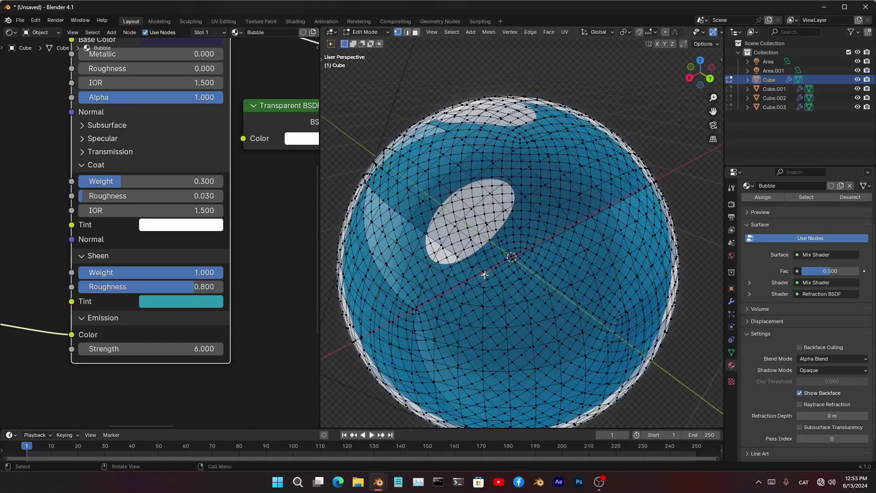
{"action": "left_click_drag", "start_coordinate": [388, 201], "coordinate": [387, 199]}
{"action": "key", "text": "Tab"}
{"action": "key", "text": "Tab"}
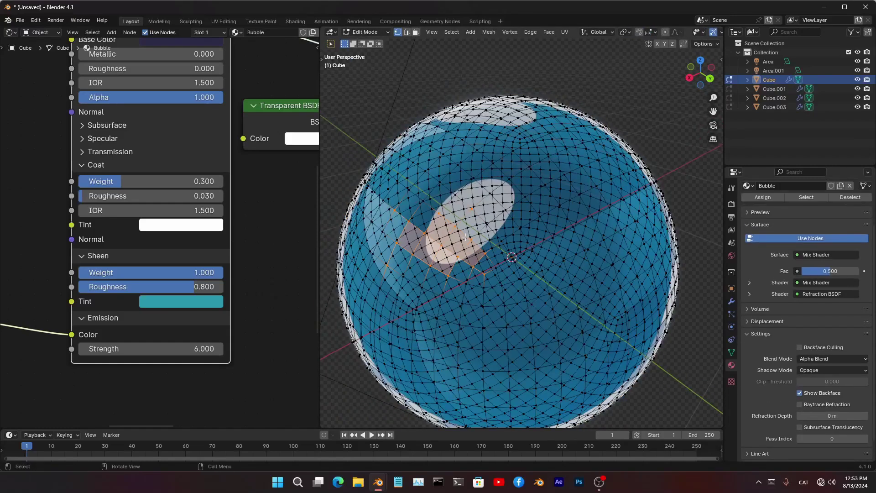
- Clear the sharp marking from all edges of the large bubble's mesh and return to Object Mode
{"action": "key", "text": "a"}
{"action": "key", "text": "ctrl+e"}
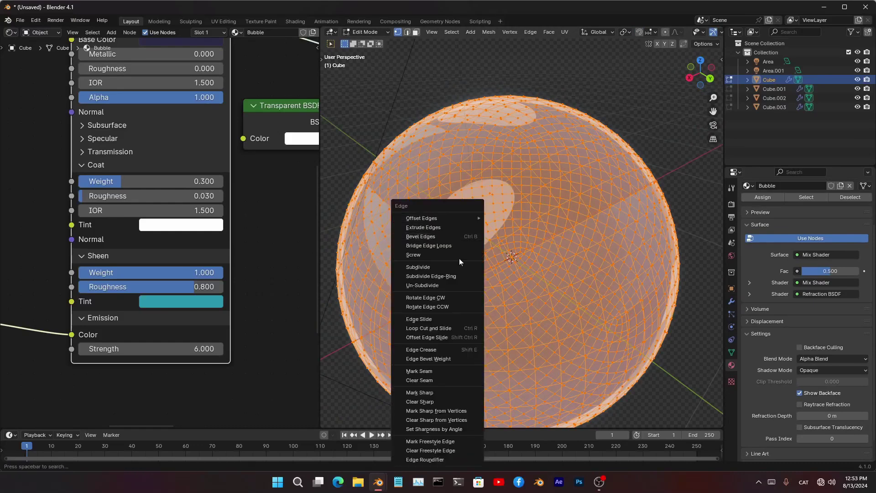
{"action": "left_click", "coordinate": [426, 401]}
{"action": "key", "text": "Tab"}
{"action": "scroll", "coordinate": [516, 338], "scroll_direction": "down", "scroll_amount": 3}
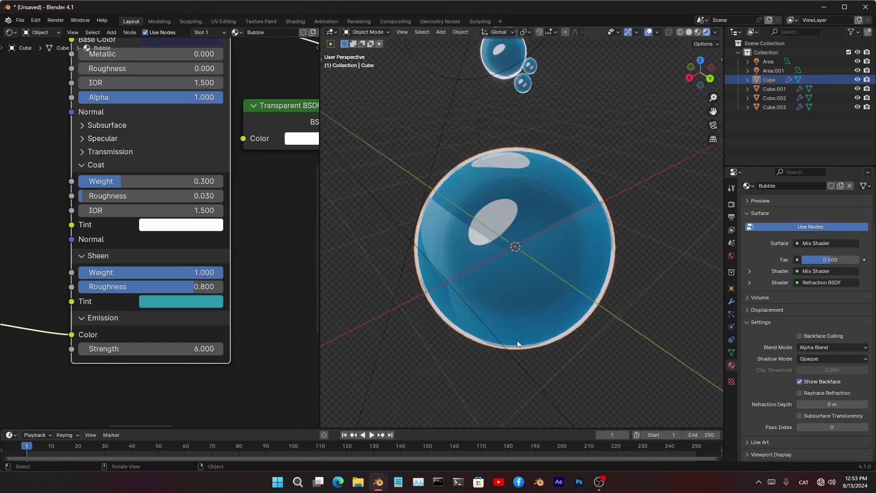
- Try a Smooth modifier on the large bubble and check its effect on the reflections
{"action": "middle_click_drag", "start_coordinate": [517, 340], "coordinate": [527, 327]}
{"action": "scroll", "coordinate": [526, 274], "scroll_direction": "up", "scroll_amount": 3}
{"action": "scroll", "coordinate": [526, 275], "scroll_direction": "down", "scroll_amount": 3}
{"action": "scroll", "coordinate": [602, 190], "scroll_direction": "up", "scroll_amount": 3}
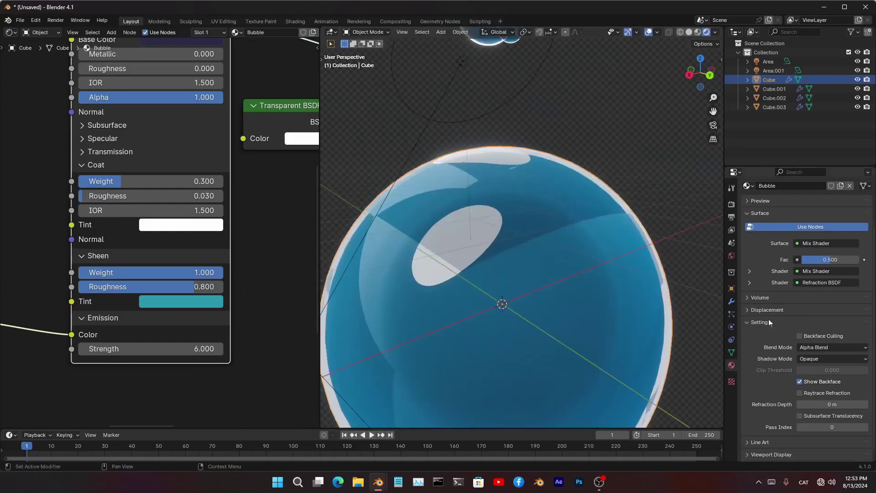
{"action": "left_click", "coordinate": [732, 289]}
{"action": "left_click", "coordinate": [732, 301]}
{"action": "left_click", "coordinate": [796, 204]}
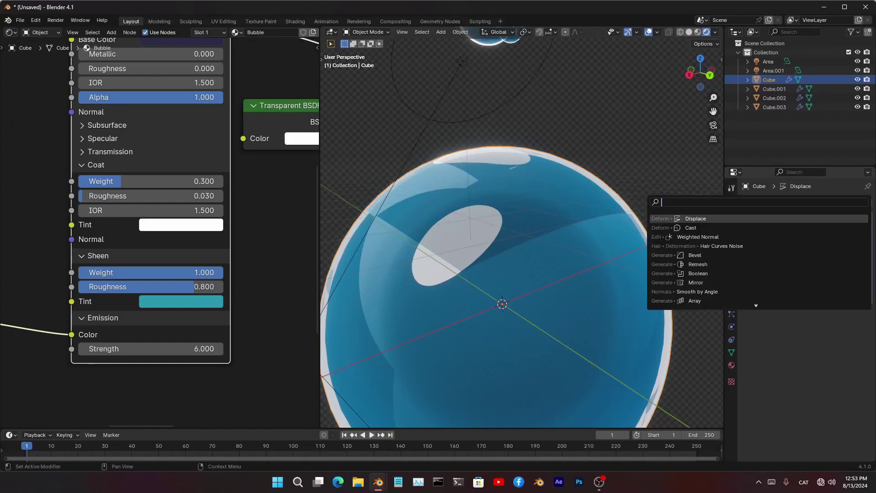
{"action": "type", "text": "smooth"}
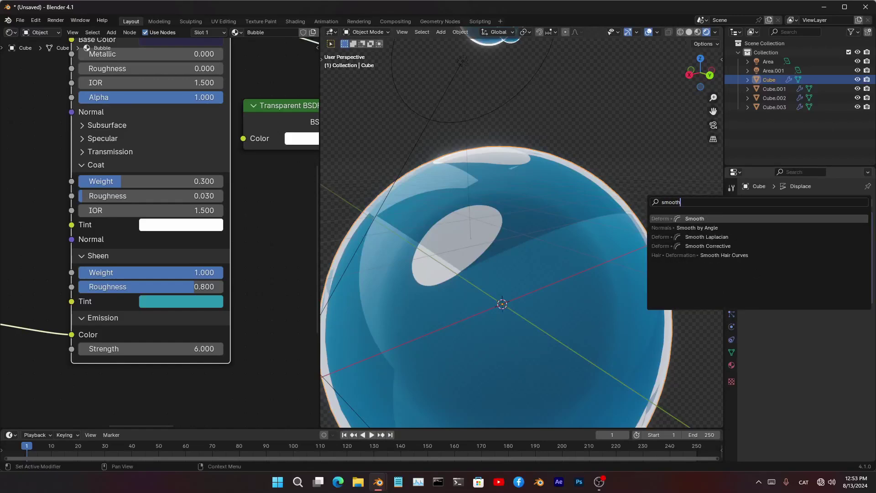
{"action": "key", "text": "Return"}
{"action": "left_click_drag", "start_coordinate": [827, 335], "coordinate": [859, 336]}
{"action": "scroll", "coordinate": [560, 314], "scroll_direction": "down", "scroll_amount": 4}
{"action": "middle_click_drag", "start_coordinate": [560, 315], "coordinate": [485, 319]}
- Try Alpha Clip as the Bubble material's blend mode
{"action": "left_click", "coordinate": [732, 366]}
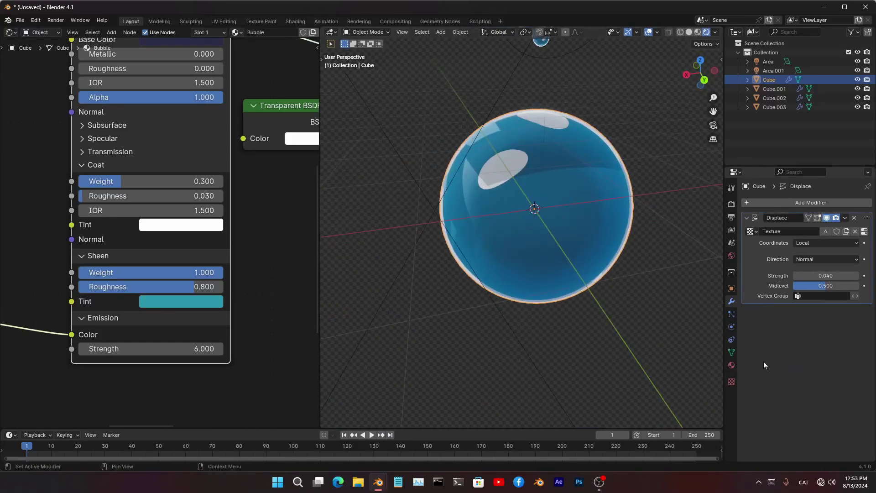
{"action": "left_click", "coordinate": [770, 378]}
{"action": "left_click", "coordinate": [838, 404]}
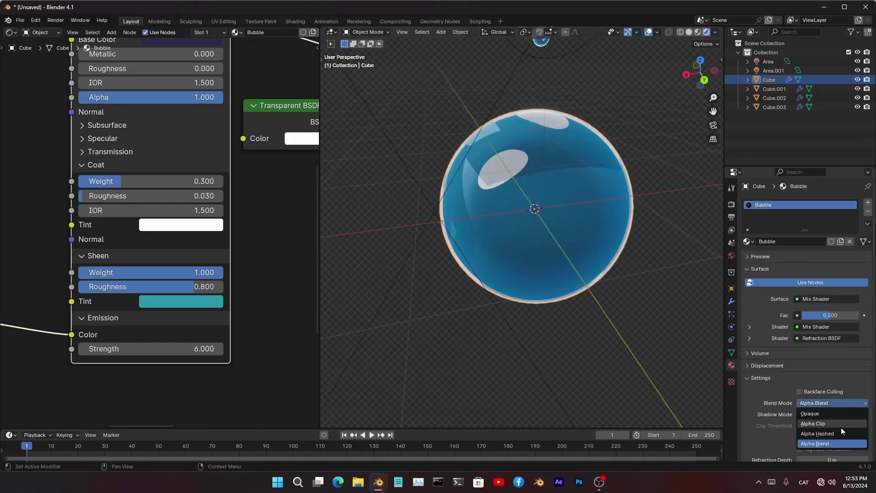
{"action": "left_click", "coordinate": [842, 428]}
{"action": "scroll", "coordinate": [828, 404], "scroll_direction": "down", "scroll_amount": 3}
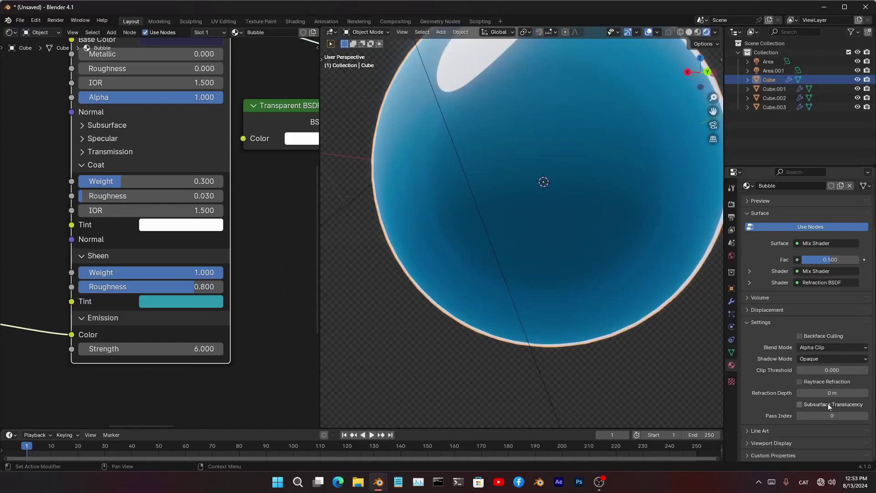
- Enable Backface Culling for the Bubble material and set its blend mode to Alpha Hashed
{"action": "left_click", "coordinate": [812, 336]}
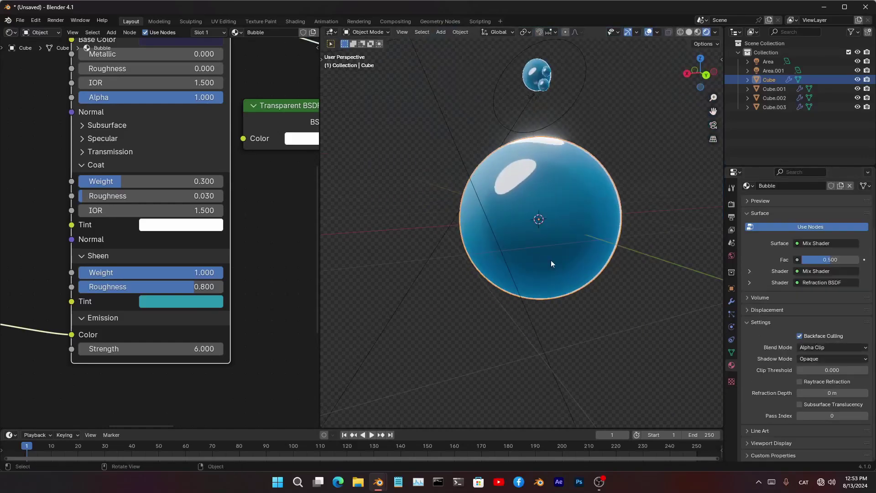
{"action": "scroll", "coordinate": [552, 260], "scroll_direction": "up", "scroll_amount": 3}
{"action": "middle_click_drag", "start_coordinate": [552, 260], "coordinate": [607, 311]}
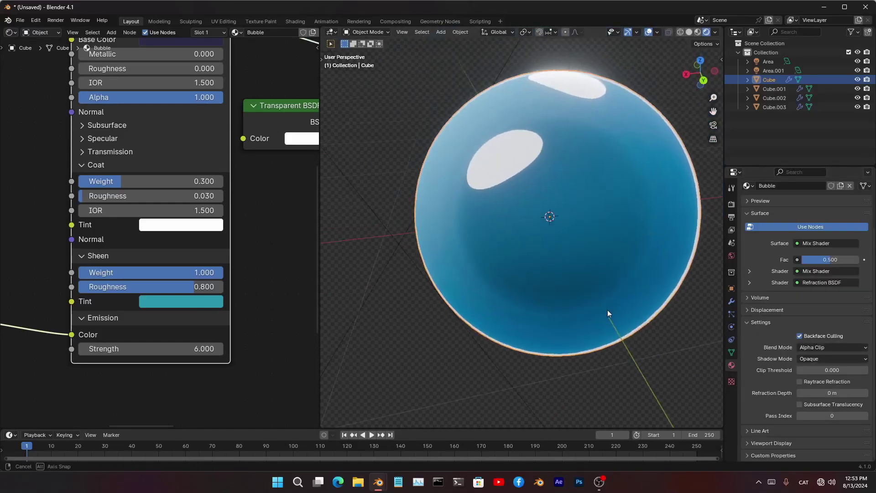
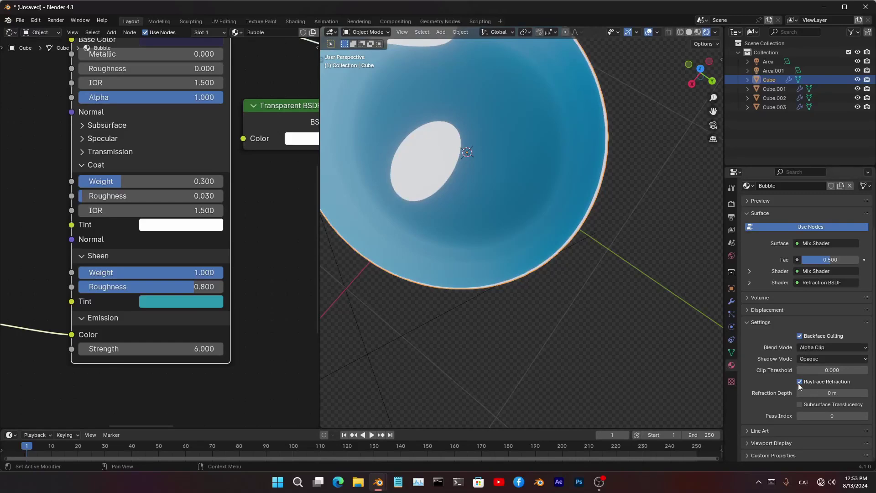
{"action": "left_click", "coordinate": [833, 348]}
{"action": "left_click", "coordinate": [835, 379]}
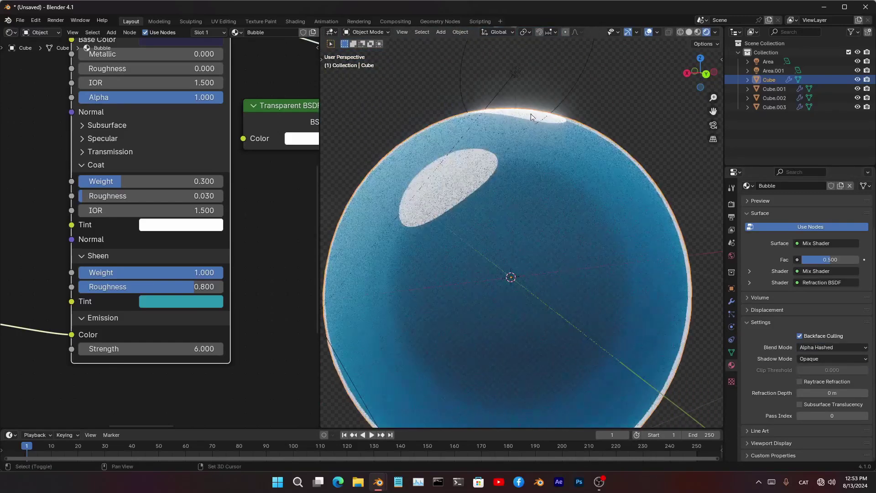
{"action": "scroll", "coordinate": [437, 191], "scroll_direction": "down", "scroll_amount": 2}
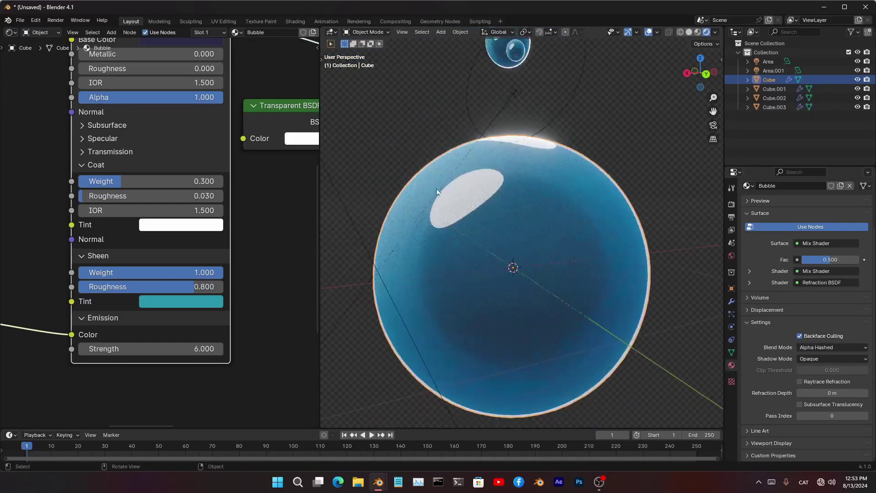
- Add a camera from the front view of the bubbles and look through it
{"action": "left_click", "coordinate": [732, 205]}
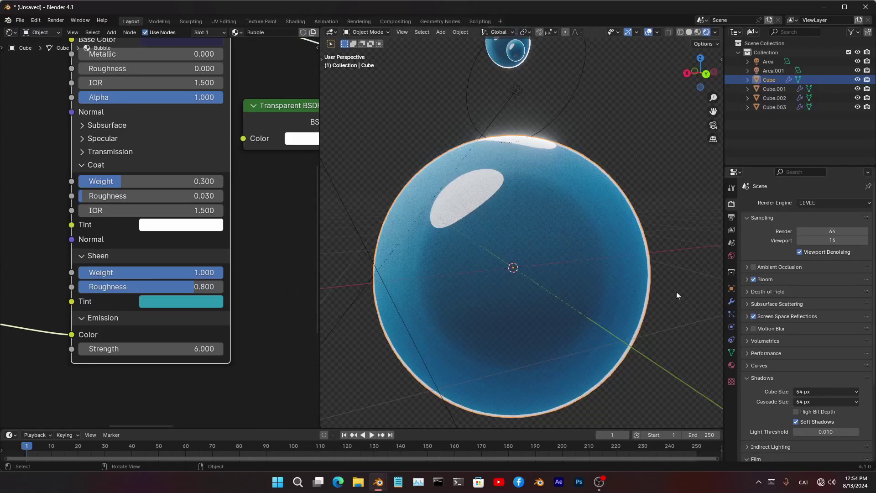
{"action": "key", "text": "KP_1"}
{"action": "scroll", "coordinate": [542, 317], "scroll_direction": "down", "scroll_amount": 6}
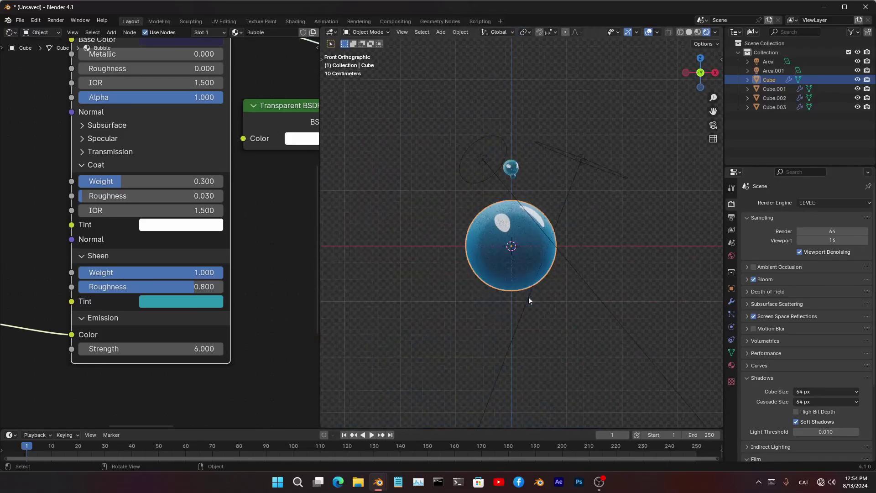
{"action": "key", "text": "shift+a"}
{"action": "left_click", "coordinate": [466, 315]}
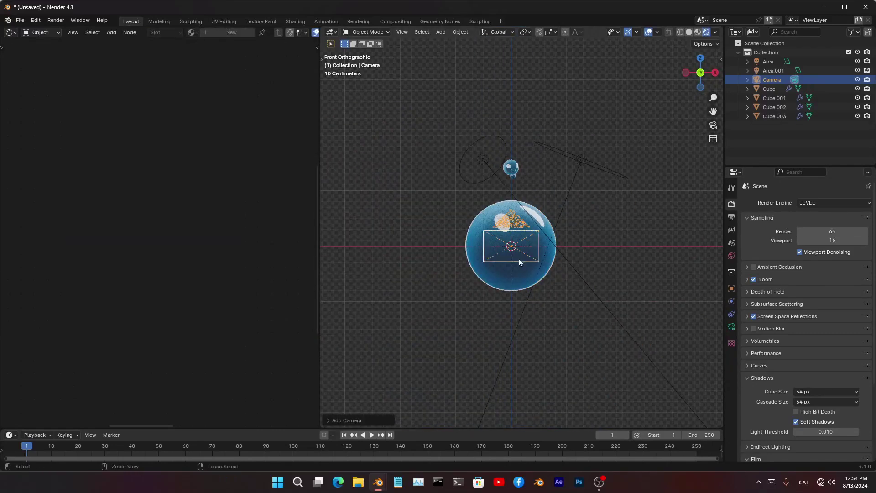
{"action": "key", "text": "KP_0"}
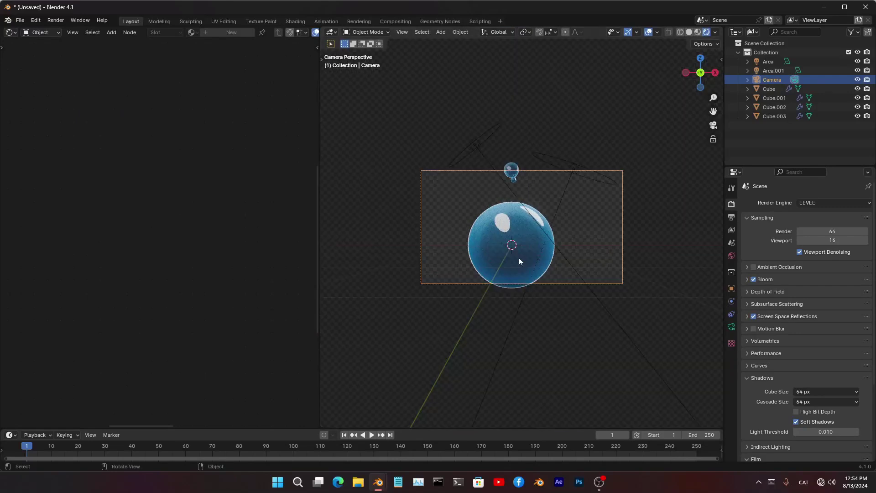
- Set the horizontal output resolution to 1080 px for a square frame
{"action": "left_click", "coordinate": [731, 218]}
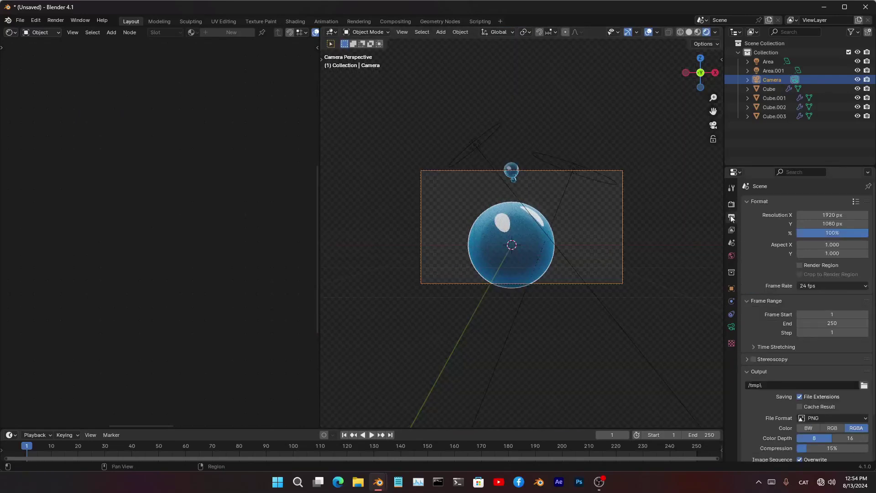
{"action": "double_click", "coordinate": [826, 213]}
{"action": "type", "text": "1080"}
{"action": "key", "text": "Return"}
{"action": "scroll", "coordinate": [593, 257], "scroll_direction": "up", "scroll_amount": 4}
{"action": "middle_click_drag", "start_coordinate": [586, 295], "coordinate": [604, 264], "text": "shift"}
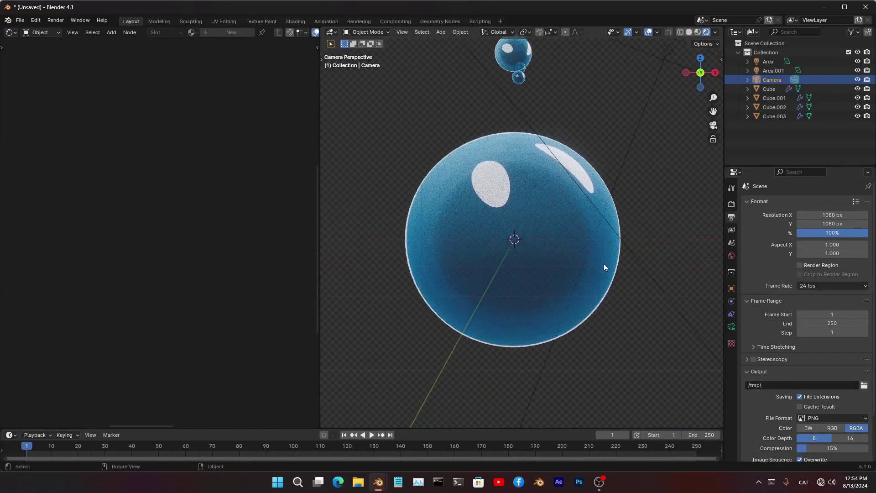
- Move the camera so the large bubble and the small bubble cluster sit horizontally centered in the frame
{"action": "scroll", "coordinate": [604, 264], "scroll_direction": "down", "scroll_amount": 4}
{"action": "key", "text": "g"}
{"action": "left_click", "coordinate": [584, 290]}
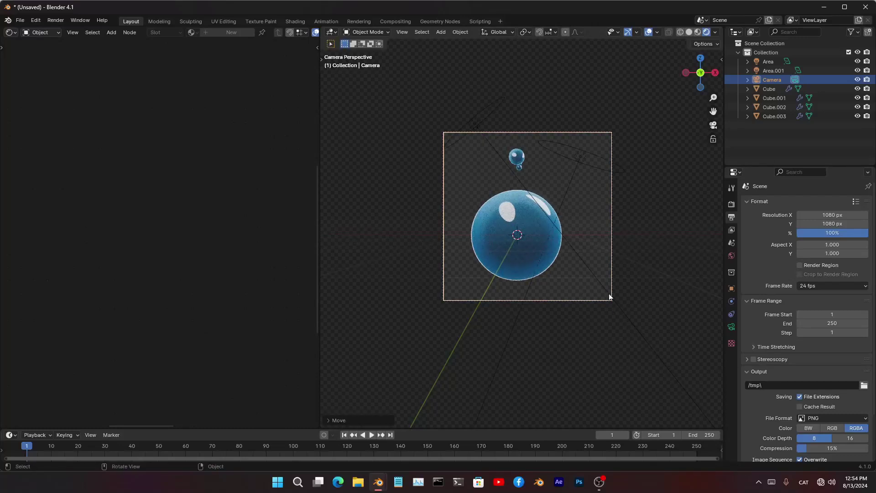
{"action": "key", "text": "g"}
{"action": "left_click", "coordinate": [595, 296]}
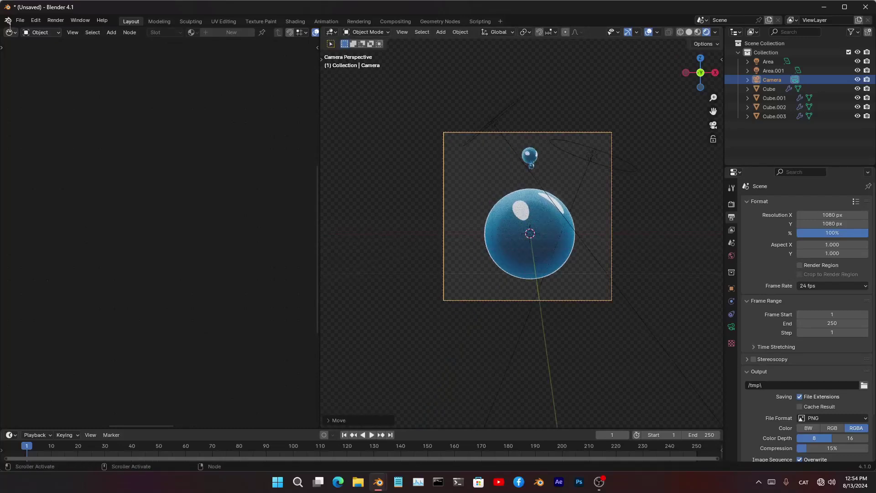
- Open the scene's compositing node tree and insert a Glare node after the Render Layers image output
{"action": "left_click", "coordinate": [12, 32]}
{"action": "left_click", "coordinate": [28, 84]}
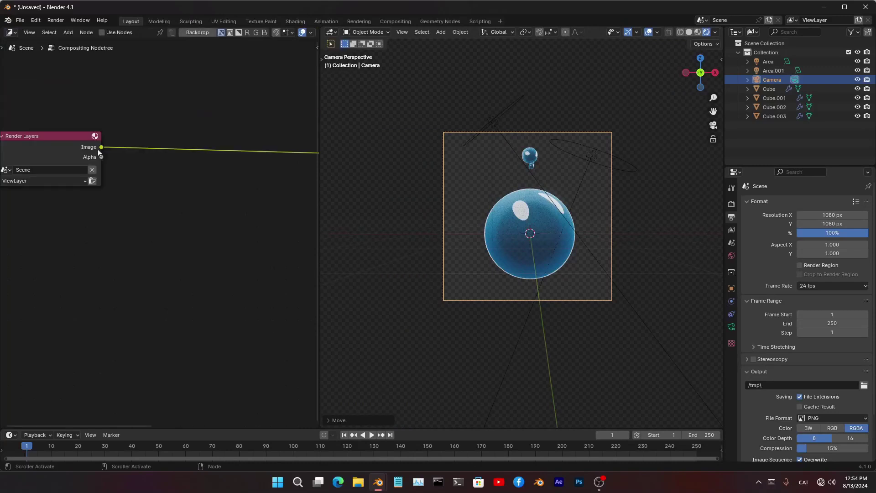
{"action": "scroll", "coordinate": [98, 150], "scroll_direction": "down", "scroll_amount": 3}
{"action": "key", "text": "shift+a"}
{"action": "left_click", "coordinate": [152, 156]}
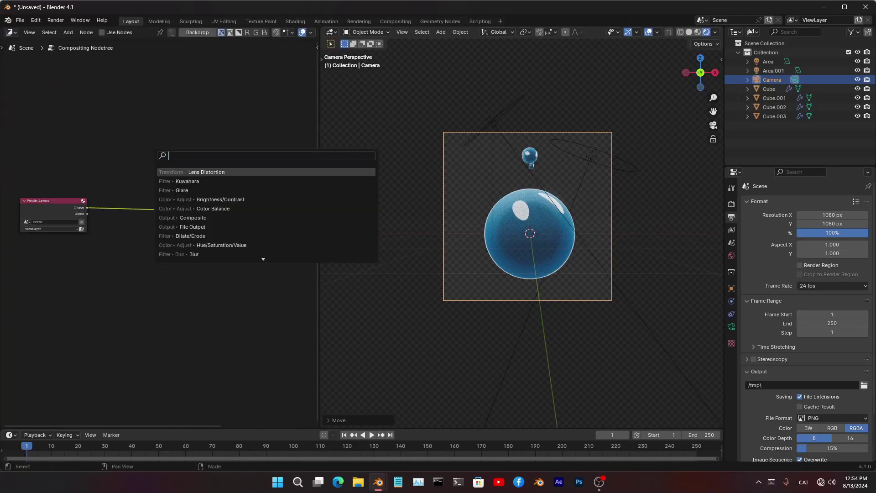
{"action": "type", "text": "glare"}
{"action": "key", "text": "Return"}
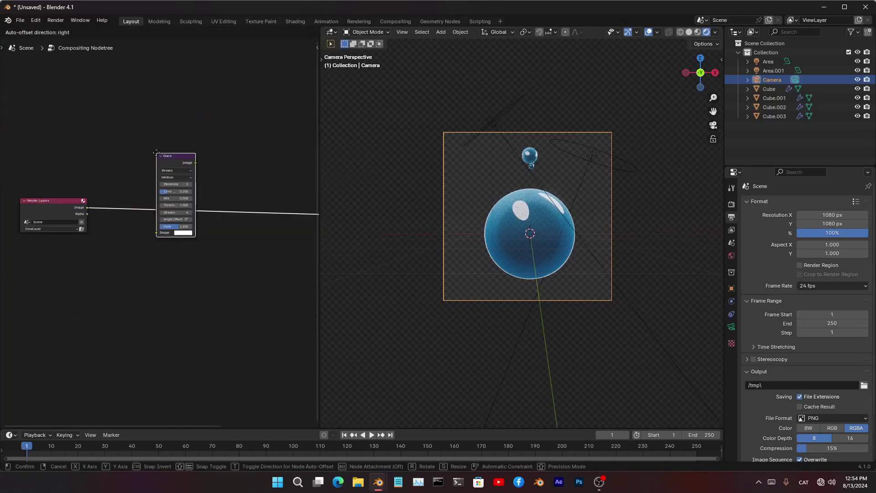
{"action": "left_click", "coordinate": [108, 166]}
- Insert a Color Balance node after the Glare node
{"action": "key", "text": "shift+a"}
{"action": "left_click", "coordinate": [242, 94]}
{"action": "type", "text": "color balance"}
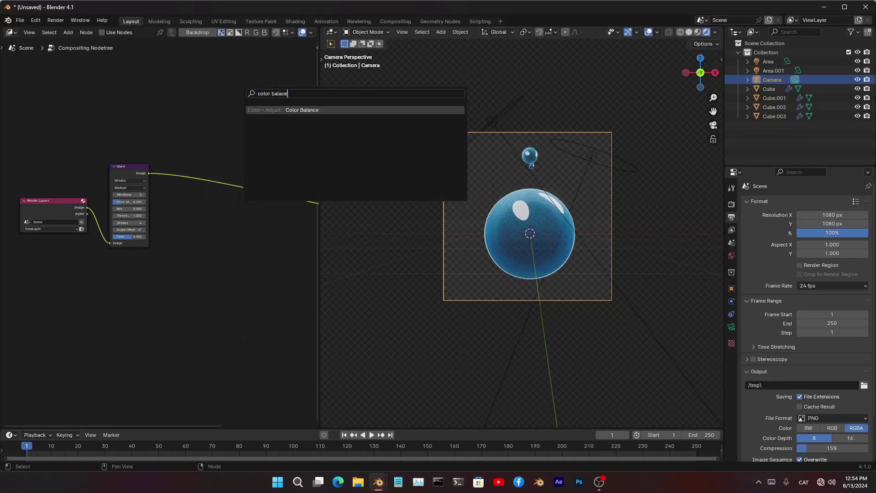
{"action": "key", "text": "Return"}
{"action": "left_click", "coordinate": [183, 130]}
- Set the Glare node to Fog Glow with a threshold of 0.110 and a size of 9
{"action": "scroll", "coordinate": [64, 347], "scroll_direction": "up", "scroll_amount": 5}
{"action": "scroll", "coordinate": [115, 158], "scroll_direction": "up", "scroll_amount": 4}
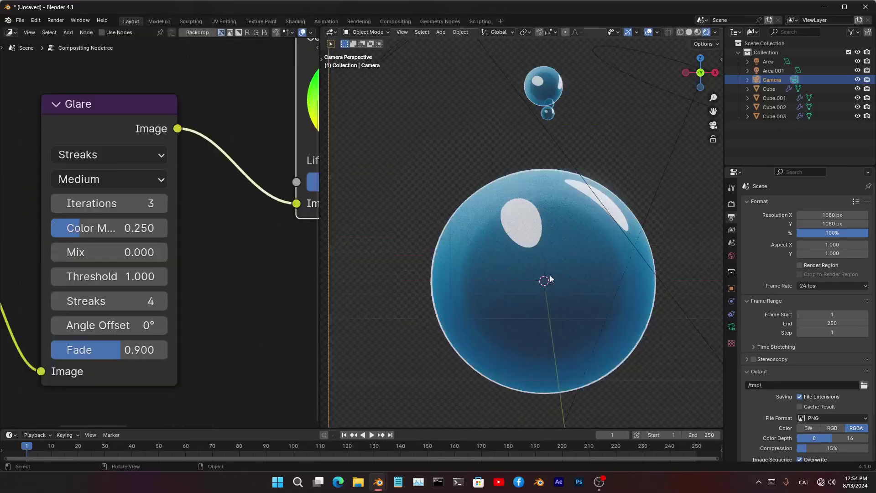
{"action": "left_click", "coordinate": [113, 157]}
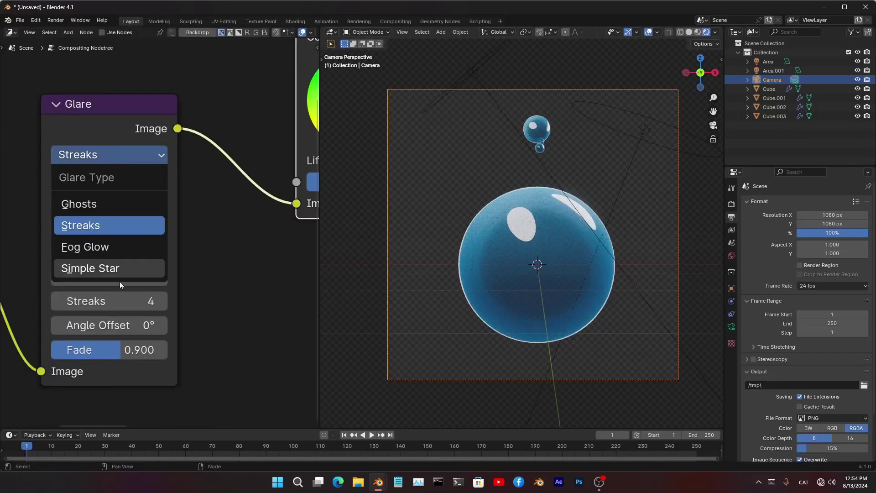
{"action": "left_click", "coordinate": [108, 249]}
{"action": "left_click", "coordinate": [104, 180]}
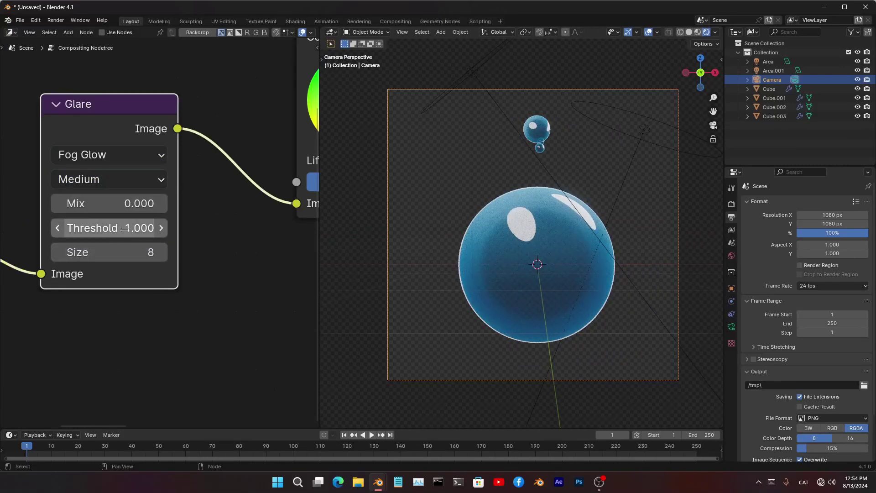
{"action": "left_click_drag", "start_coordinate": [95, 228], "coordinate": [67, 228]}
{"action": "left_click", "coordinate": [105, 228]}
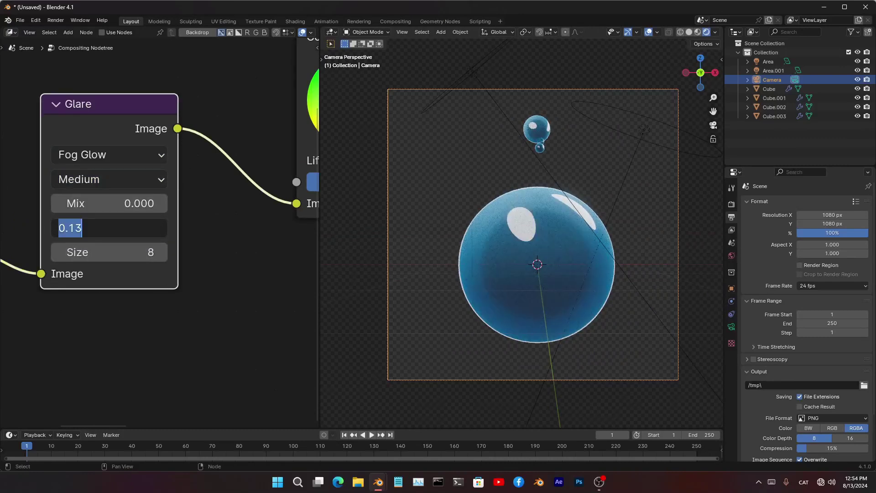
{"action": "left_click", "coordinate": [173, 283]}
{"action": "left_click", "coordinate": [163, 251]}
{"action": "left_click_drag", "start_coordinate": [145, 227], "coordinate": [135, 227], "text": "shift"}
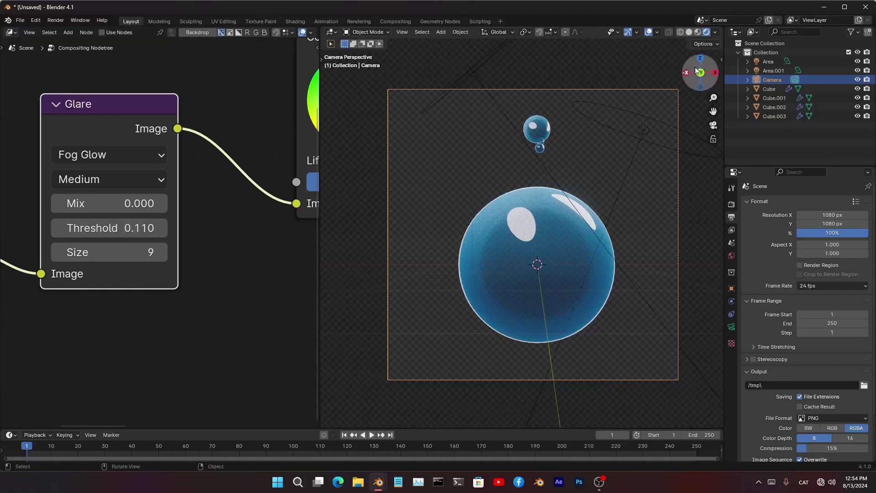
- Enable the compositing nodes and the compositor preview in the 3D viewport, and set the Glare threshold to 1.200
{"action": "left_click", "coordinate": [716, 32]}
{"action": "left_click", "coordinate": [747, 170]}
{"action": "left_click", "coordinate": [716, 33]}
{"action": "left_click", "coordinate": [108, 32]}
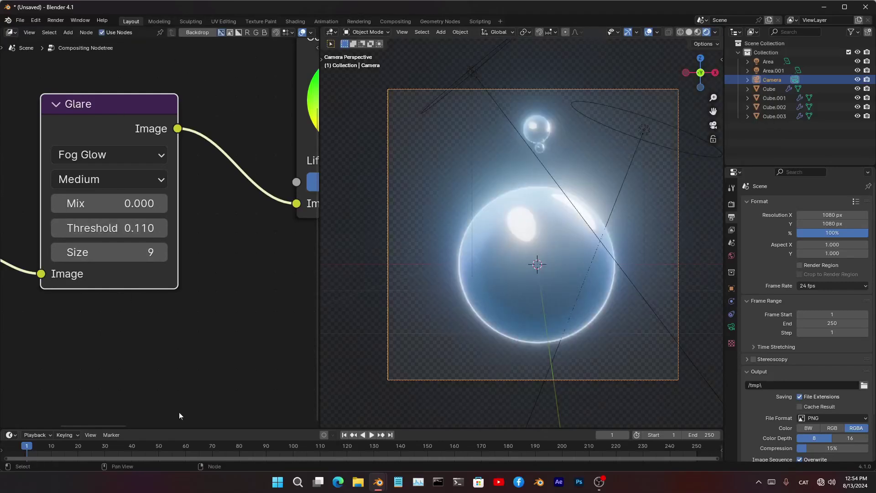
{"action": "left_click_drag", "start_coordinate": [110, 228], "coordinate": [159, 228]}
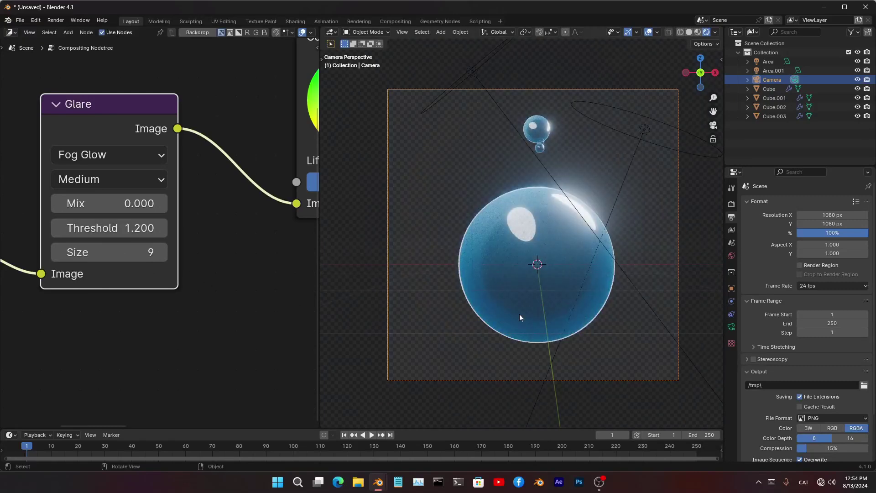
- Lower the Color Balance lift moderately to deepen the bubble's dark tones and raise the gamma very slightly
{"action": "scroll", "coordinate": [234, 282], "scroll_direction": "down", "scroll_amount": 4}
{"action": "scroll", "coordinate": [137, 242], "scroll_direction": "up", "scroll_amount": 8}
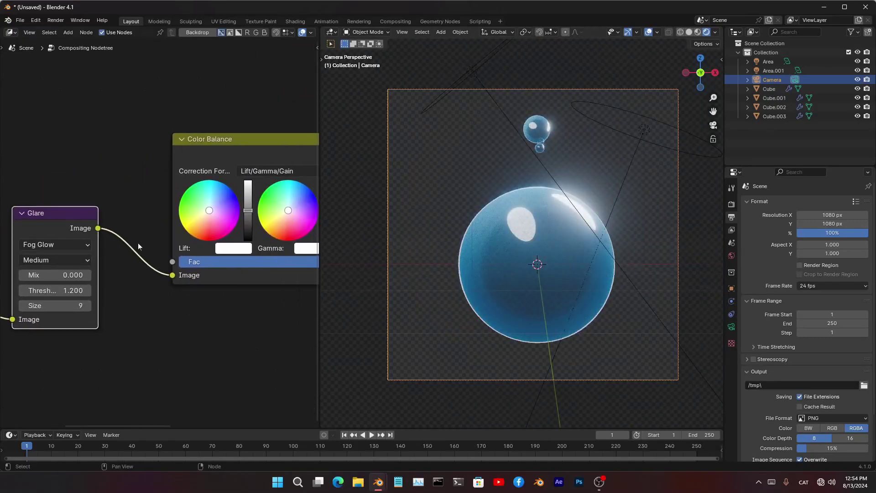
{"action": "middle_click_drag", "start_coordinate": [91, 282], "coordinate": [114, 201]}
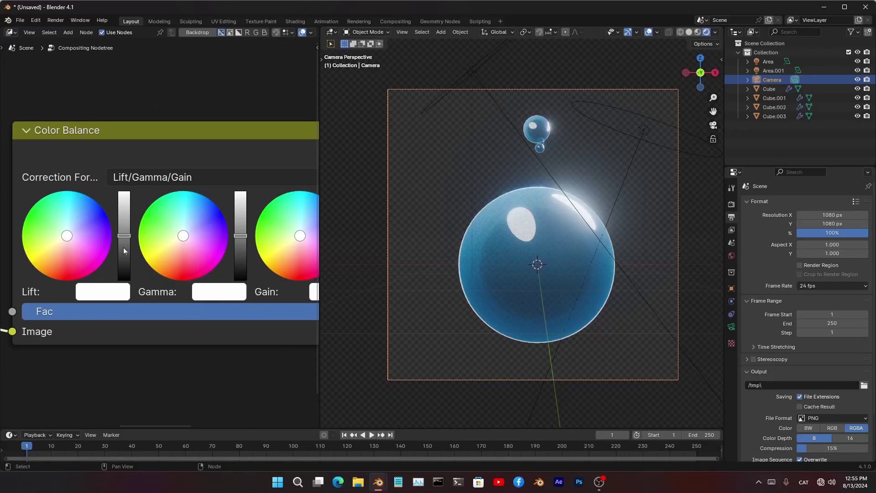
{"action": "left_click_drag", "start_coordinate": [123, 246], "coordinate": [123, 252]}
{"action": "middle_click_drag", "start_coordinate": [196, 267], "coordinate": [7, 285]}
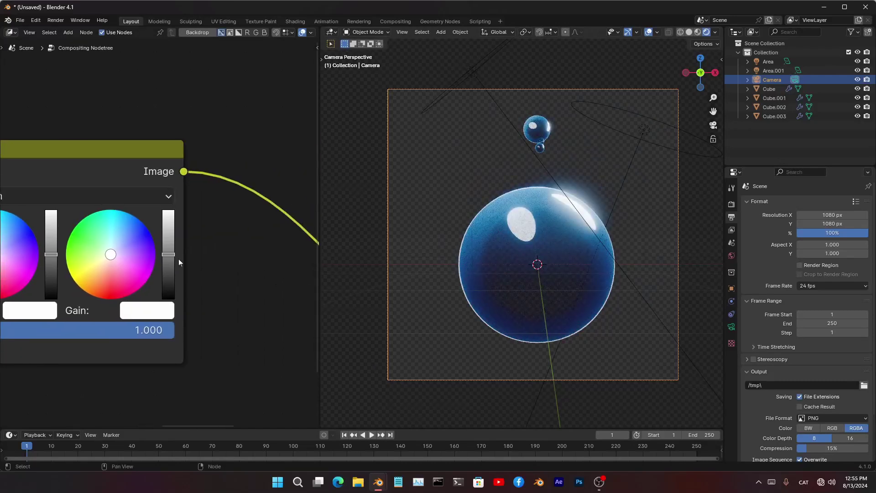
{"action": "middle_click_drag", "start_coordinate": [179, 261], "coordinate": [290, 266]}
{"action": "left_click_drag", "start_coordinate": [163, 259], "coordinate": [163, 259]}
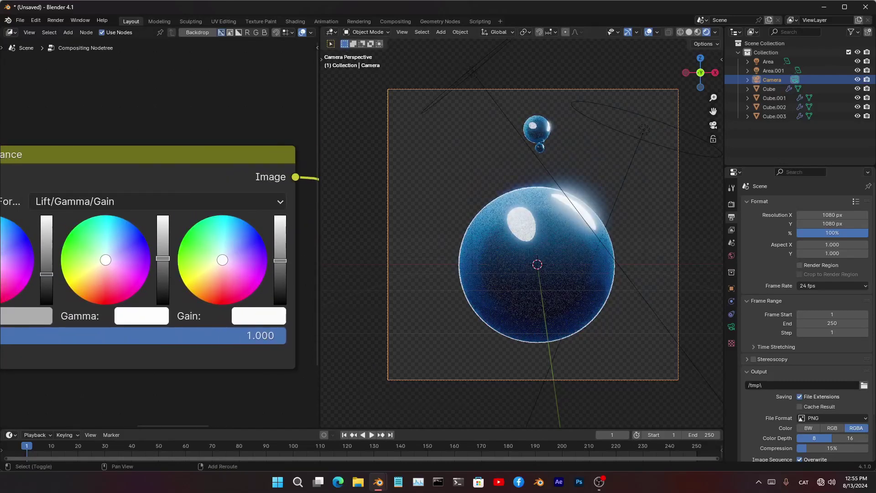
{"action": "left_click_drag", "start_coordinate": [46, 274], "coordinate": [47, 267]}
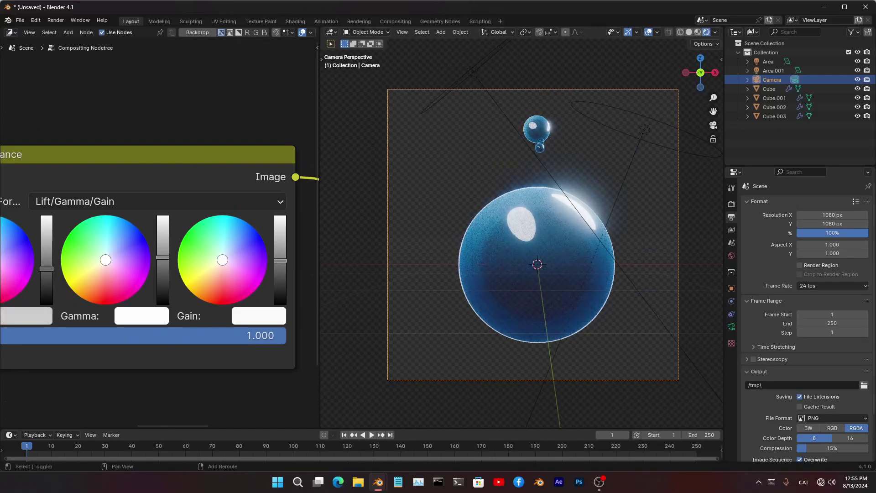
- Examine the composited bubbles from other angles and up close, and return to the camera view
{"action": "scroll", "coordinate": [181, 356], "scroll_direction": "down", "scroll_amount": 1}
{"action": "middle_click_drag", "start_coordinate": [183, 356], "coordinate": [221, 353]}
{"action": "scroll", "coordinate": [473, 248], "scroll_direction": "up", "scroll_amount": 3}
{"action": "scroll", "coordinate": [541, 252], "scroll_direction": "up", "scroll_amount": 1}
{"action": "middle_click_drag", "start_coordinate": [545, 253], "coordinate": [577, 173], "text": "shift"}
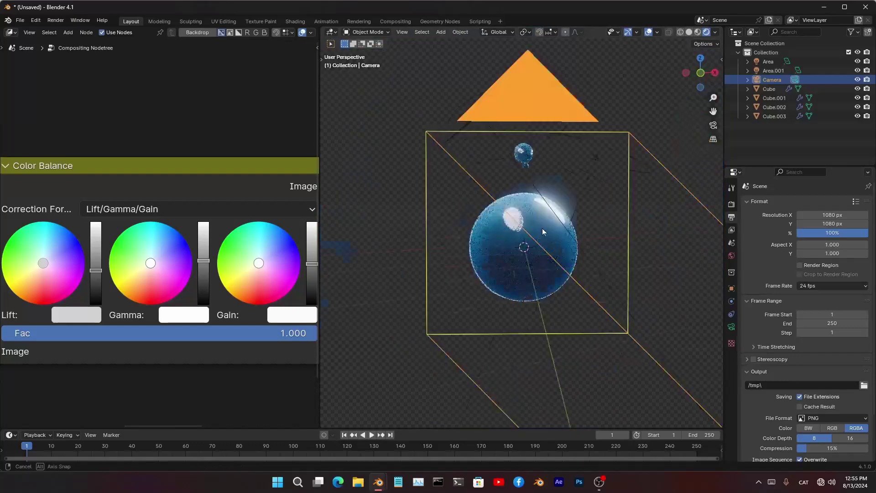
{"action": "scroll", "coordinate": [549, 251], "scroll_direction": "up", "scroll_amount": 5}
{"action": "middle_click_drag", "start_coordinate": [576, 187], "coordinate": [559, 245]}
{"action": "middle_click_drag", "start_coordinate": [559, 246], "coordinate": [538, 310], "text": "shift"}
{"action": "scroll", "coordinate": [543, 256], "scroll_direction": "down", "scroll_amount": 4}
{"action": "key", "text": "KP_0"}
{"action": "scroll", "coordinate": [561, 251], "scroll_direction": "down", "scroll_amount": 8}
{"action": "scroll", "coordinate": [532, 233], "scroll_direction": "up", "scroll_amount": 4}
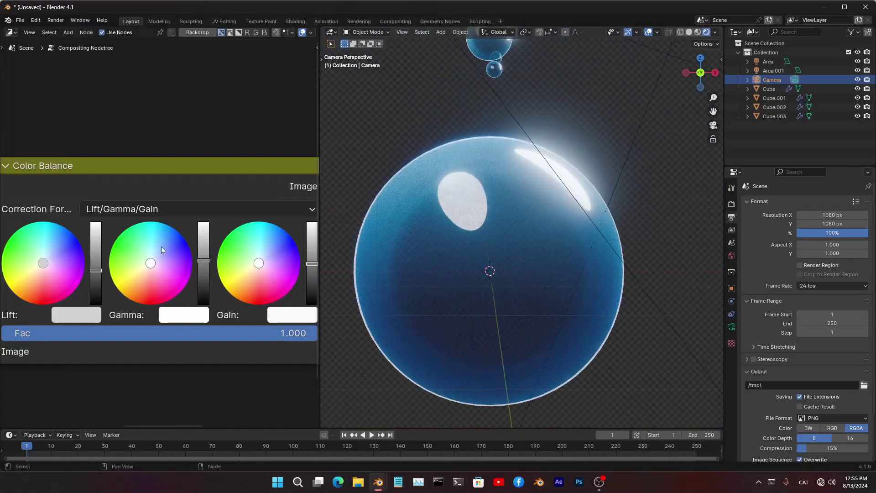
- Tint the Color Balance lift slightly towards blue
{"action": "scroll", "coordinate": [157, 249], "scroll_direction": "down", "scroll_amount": 1}
{"action": "middle_click_drag", "start_coordinate": [23, 287], "coordinate": [148, 259]}
{"action": "scroll", "coordinate": [160, 232], "scroll_direction": "up", "scroll_amount": 2}
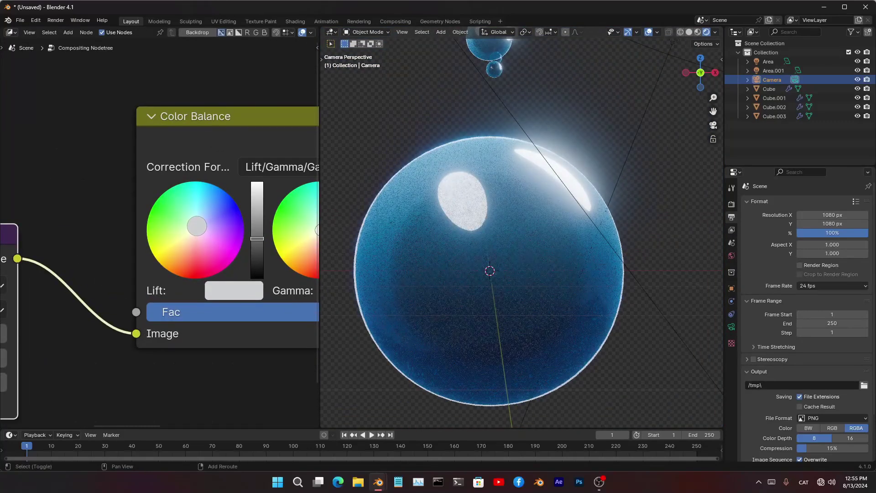
{"action": "middle_click_drag", "start_coordinate": [204, 297], "coordinate": [97, 352]}
{"action": "scroll", "coordinate": [98, 352], "scroll_direction": "down", "scroll_amount": 1}
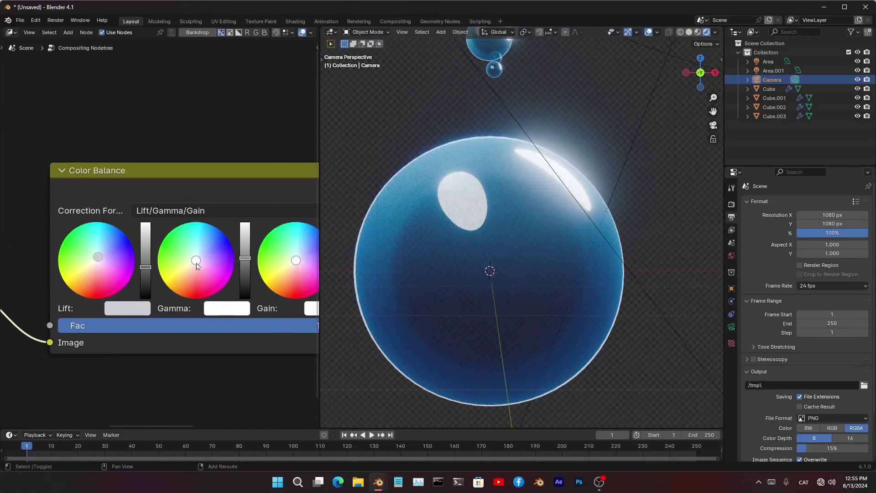
- Fine-tune the Color Balance colour wheels with a very slight additional cool tint
{"action": "left_click_drag", "start_coordinate": [196, 260], "coordinate": [196, 259], "text": "shift"}
{"action": "scroll", "coordinate": [169, 240], "scroll_direction": "down", "scroll_amount": 6}
{"action": "scroll", "coordinate": [200, 289], "scroll_direction": "up", "scroll_amount": 5}
{"action": "middle_click_drag", "start_coordinate": [266, 235], "coordinate": [103, 295]}
{"action": "left_click_drag", "start_coordinate": [102, 295], "coordinate": [104, 288], "text": "shift"}
{"action": "scroll", "coordinate": [155, 274], "scroll_direction": "up", "scroll_amount": 5}
{"action": "middle_click_drag", "start_coordinate": [44, 297], "coordinate": [139, 261]}
{"action": "scroll", "coordinate": [167, 251], "scroll_direction": "down", "scroll_amount": 4}
{"action": "scroll", "coordinate": [139, 261], "scroll_direction": "down", "scroll_amount": 2}
{"action": "scroll", "coordinate": [242, 267], "scroll_direction": "up", "scroll_amount": 4}
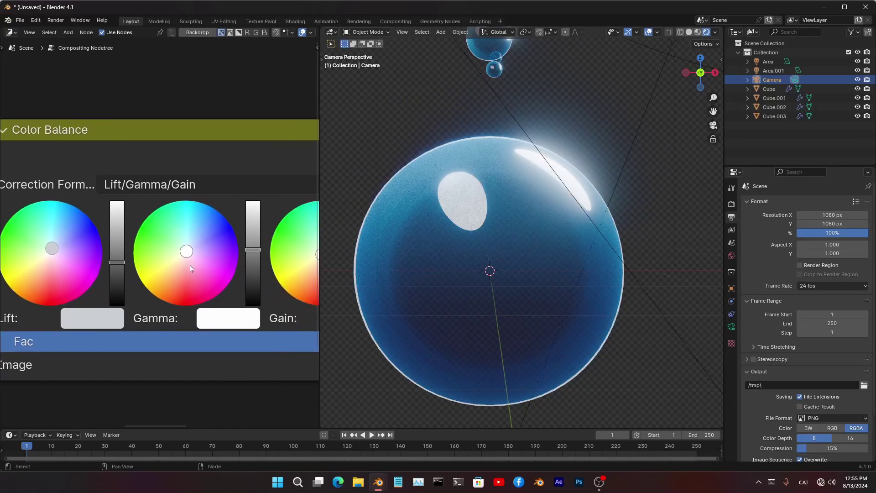
{"action": "scroll", "coordinate": [215, 256], "scroll_direction": "down", "scroll_amount": 3}
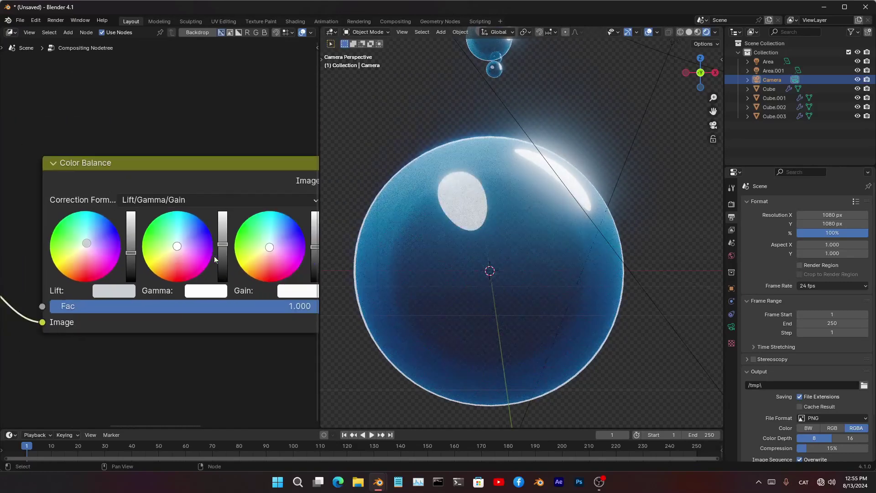
{"action": "scroll", "coordinate": [235, 250], "scroll_direction": "up", "scroll_amount": 3}
{"action": "middle_click_drag", "start_coordinate": [235, 250], "coordinate": [189, 248]}
{"action": "scroll", "coordinate": [146, 259], "scroll_direction": "down", "scroll_amount": 3}
- Save the project as "Bubble Tutorial" in the Anime Bubble folder
{"action": "key", "text": "ctrl+s"}
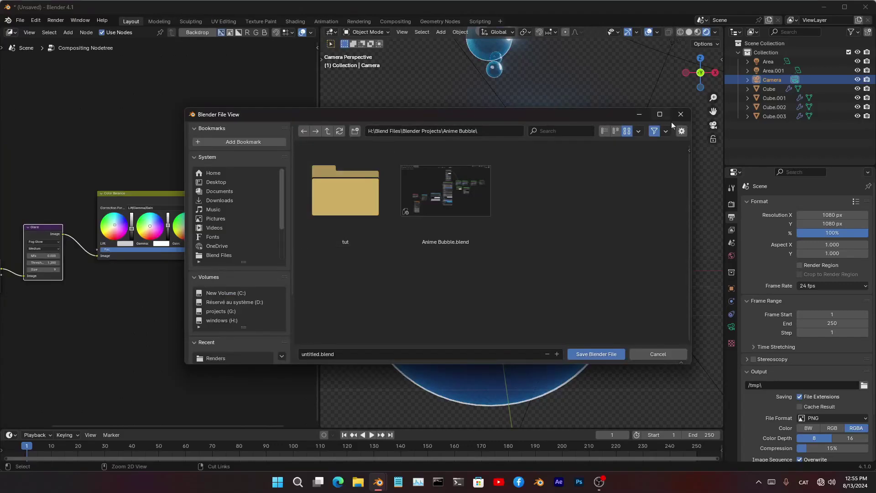
{"action": "left_click", "coordinate": [428, 354]}
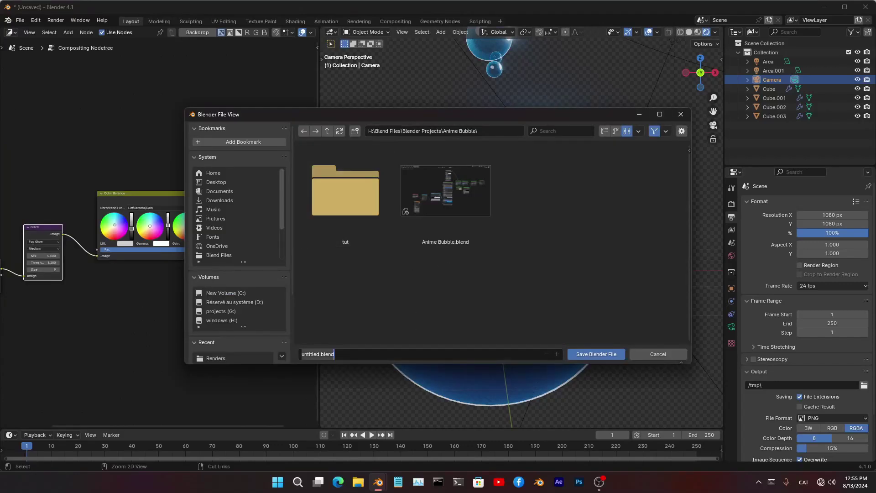
{"action": "type", "text": "Bubble Tutoria"}
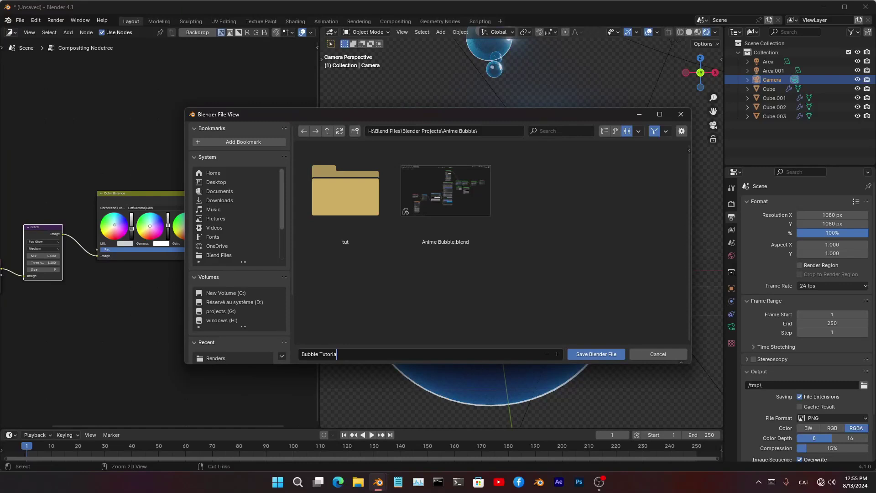
{"action": "type", "text": "l"}
{"action": "key", "text": "Return"}
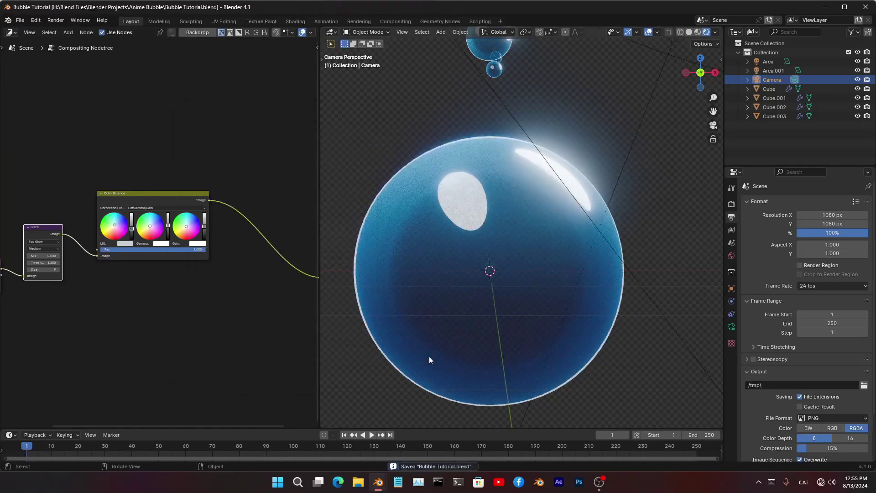
- Show the large bubble's material nodes in a maximized shader editor
{"action": "scroll", "coordinate": [201, 219], "scroll_direction": "down", "scroll_amount": 5}
{"action": "scroll", "coordinate": [237, 232], "scroll_direction": "up", "scroll_amount": 4}
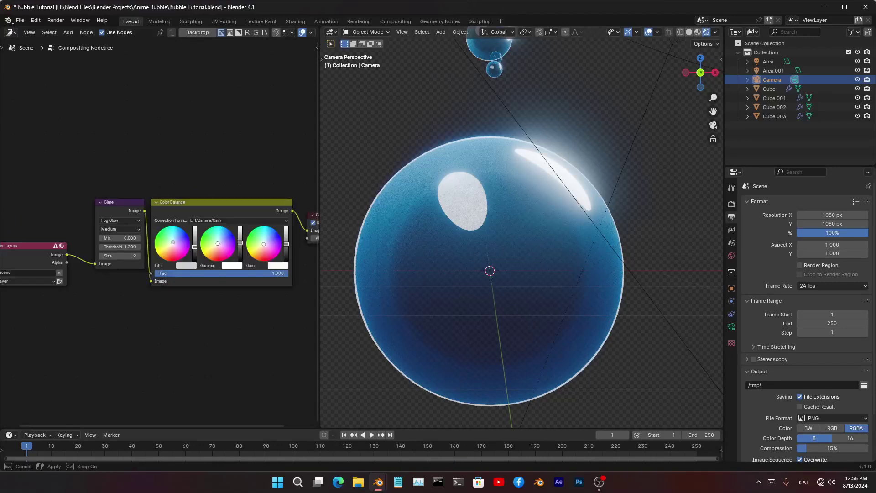
{"action": "left_click", "coordinate": [11, 34]}
{"action": "left_click", "coordinate": [35, 117]}
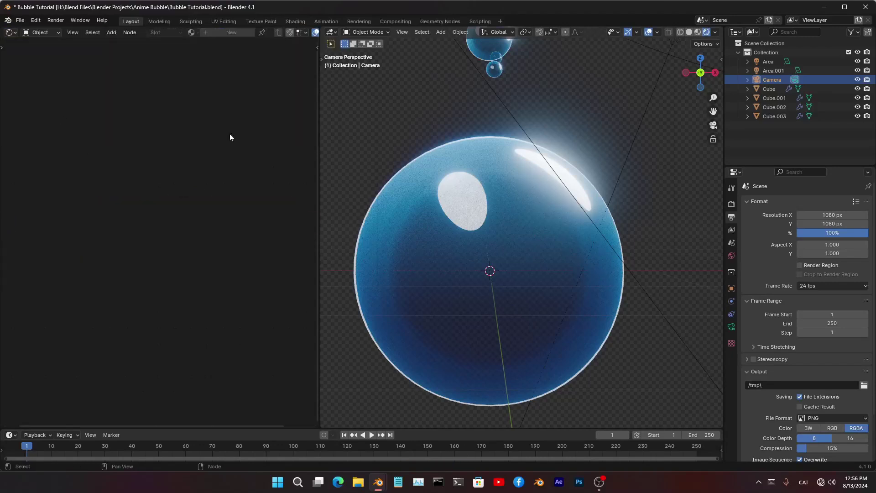
{"action": "left_click", "coordinate": [372, 208]}
{"action": "key", "text": "ctrl+space"}
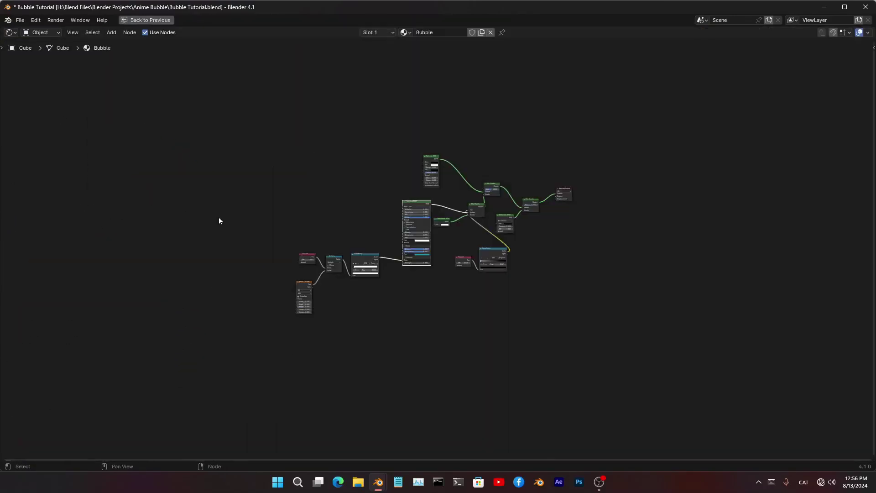
- Tidy the nodes feeding the Principled BSDF's emission colour, lining up the Noise Texture directly under the Fresnel node
{"action": "middle_click_drag", "start_coordinate": [218, 217], "coordinate": [264, 311]}
{"action": "scroll", "coordinate": [341, 159], "scroll_direction": "up", "scroll_amount": 3}
{"action": "left_click_drag", "start_coordinate": [131, 115], "coordinate": [310, 330]}
{"action": "left_click_drag", "start_coordinate": [321, 220], "coordinate": [350, 215]}
{"action": "left_click_drag", "start_coordinate": [243, 266], "coordinate": [246, 242]}
{"action": "key", "text": "s"}
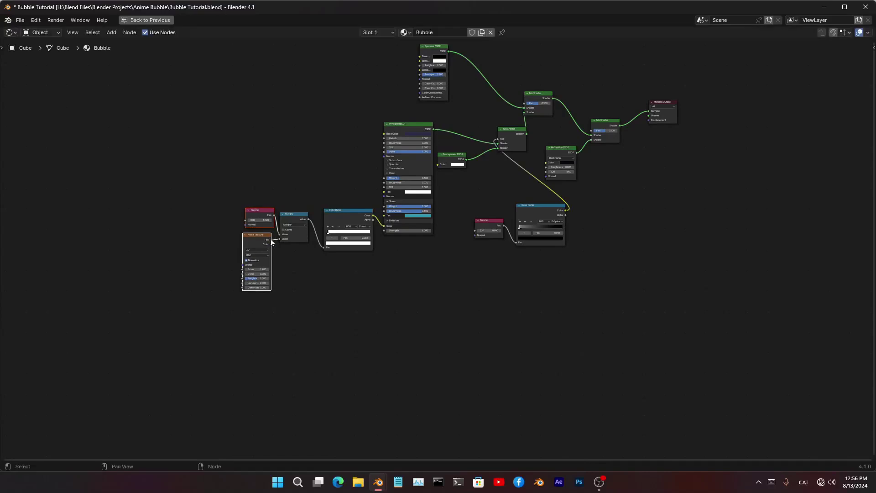
{"action": "scroll", "coordinate": [296, 268], "scroll_direction": "up", "scroll_amount": 2}
{"action": "key", "text": "x"}
{"action": "key", "text": "0"}
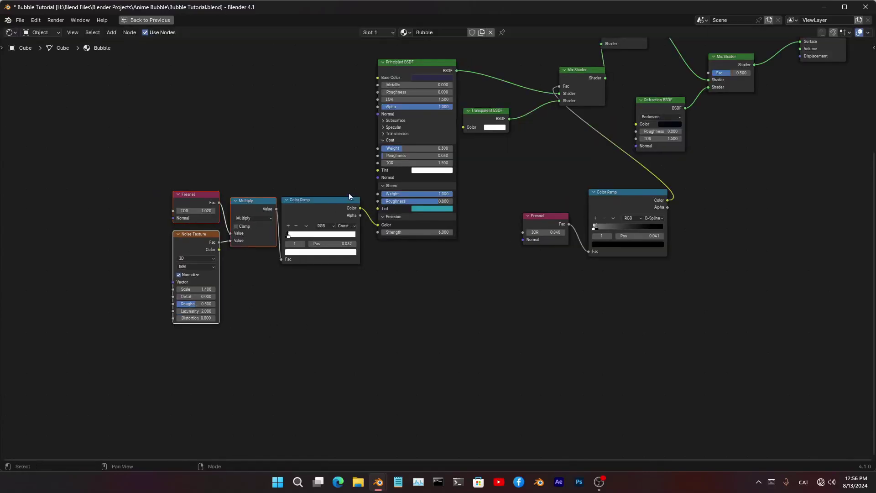
- Move the Fresnel, Noise Texture, Multiply and emission Color Ramp nodes aside and join them in a frame labelled "Rim"
{"action": "left_click_drag", "start_coordinate": [324, 144], "coordinate": [206, 297]}
{"action": "left_click_drag", "start_coordinate": [261, 234], "coordinate": [191, 278]}
{"action": "key", "text": "ctrl+j"}
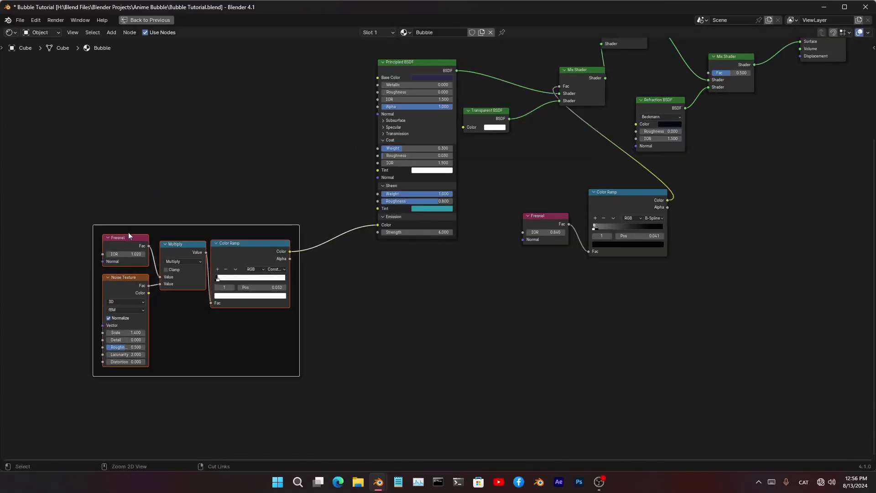
{"action": "left_click", "coordinate": [171, 225]}
{"action": "key", "text": "F2"}
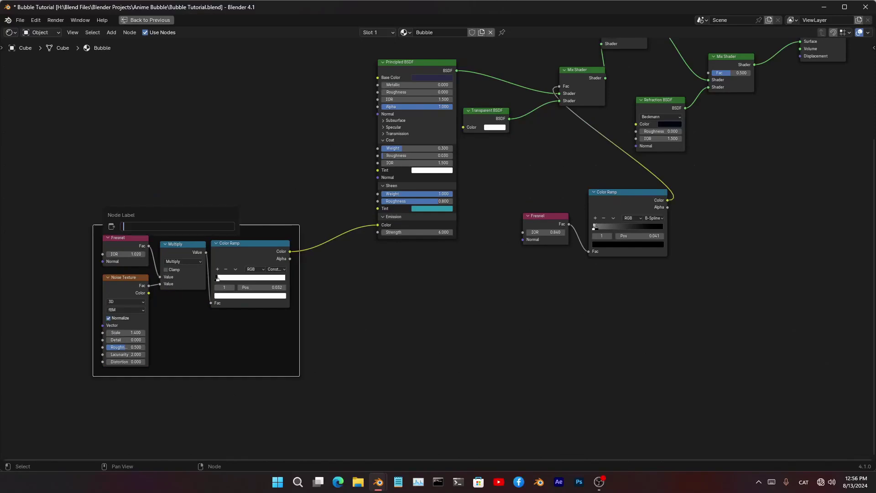
{"action": "type", "text": "R"}
{"action": "key", "text": "Return"}
{"action": "left_click", "coordinate": [210, 188]}
- Hide the Principled BSDF's unused sockets and place the node beside the Rim frame
{"action": "middle_click_drag", "start_coordinate": [401, 65], "coordinate": [300, 270]}
{"action": "left_click", "coordinate": [300, 270]}
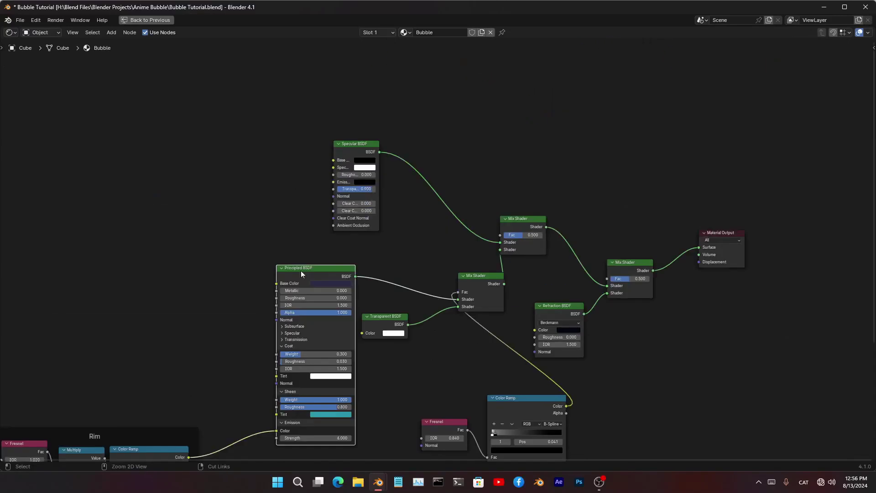
{"action": "key", "text": "ctrl+h"}
{"action": "left_click_drag", "start_coordinate": [307, 270], "coordinate": [249, 420]}
- Move the Transparent BSDF out of the way and place its Mix Shader next to the Principled BSDF
{"action": "middle_click_drag", "start_coordinate": [450, 398], "coordinate": [377, 374]}
{"action": "left_click_drag", "start_coordinate": [304, 292], "coordinate": [393, 303]}
{"action": "left_click_drag", "start_coordinate": [425, 251], "coordinate": [264, 385]}
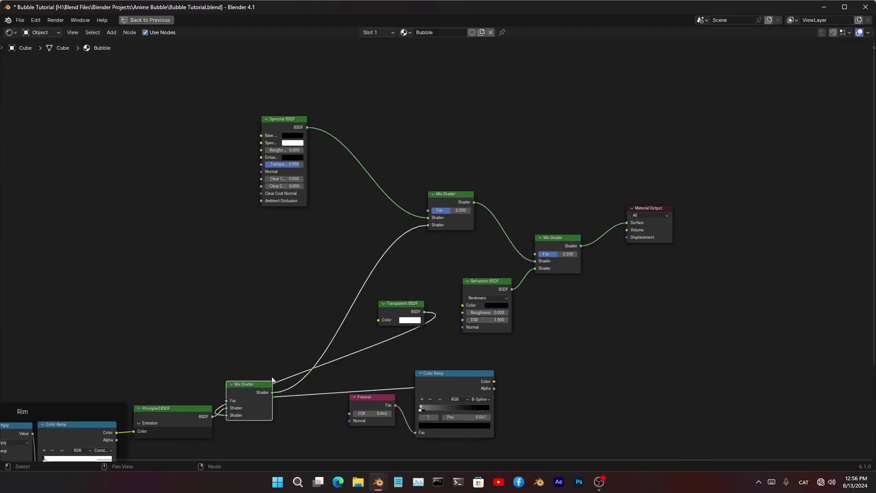
- Stack the Transparent BSDF and the Fresnel and Color Ramp pair beneath the Mix Shader next to the Principled BSDF
{"action": "left_click", "coordinate": [414, 313]}
{"action": "left_click_drag", "start_coordinate": [415, 313], "coordinate": [309, 424]}
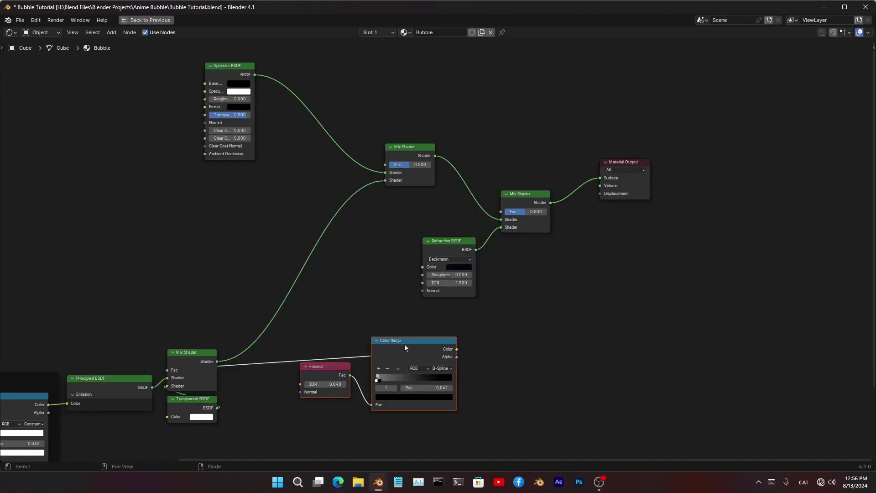
{"action": "left_click_drag", "start_coordinate": [404, 346], "coordinate": [177, 425]}
{"action": "scroll", "coordinate": [310, 284], "scroll_direction": "down", "scroll_amount": 2}
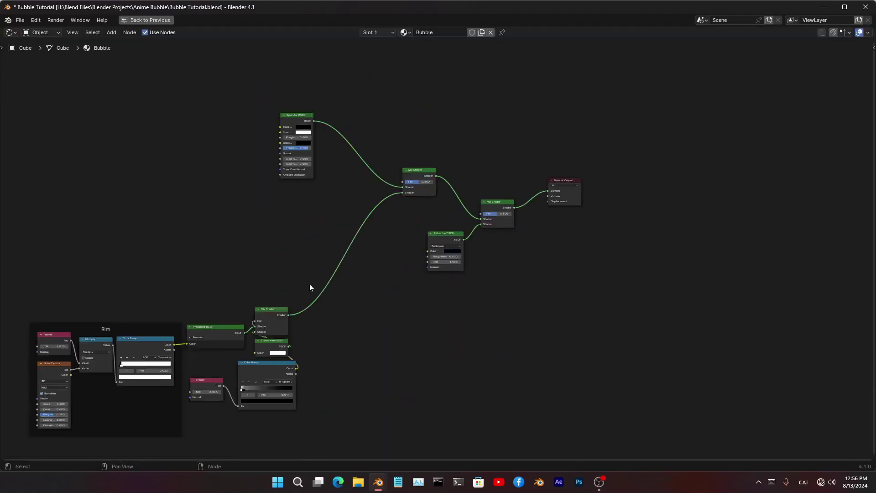
- Join the Principled BSDF, Mix Shader, Transparent BSDF, Fresnel and Color Ramp nodes in a frame labelled "Transparency" and shift its nodes slightly
{"action": "left_click_drag", "start_coordinate": [312, 269], "coordinate": [205, 456]}
{"action": "key", "text": "ctrl+j"}
{"action": "left_click_drag", "start_coordinate": [245, 308], "coordinate": [262, 315]}
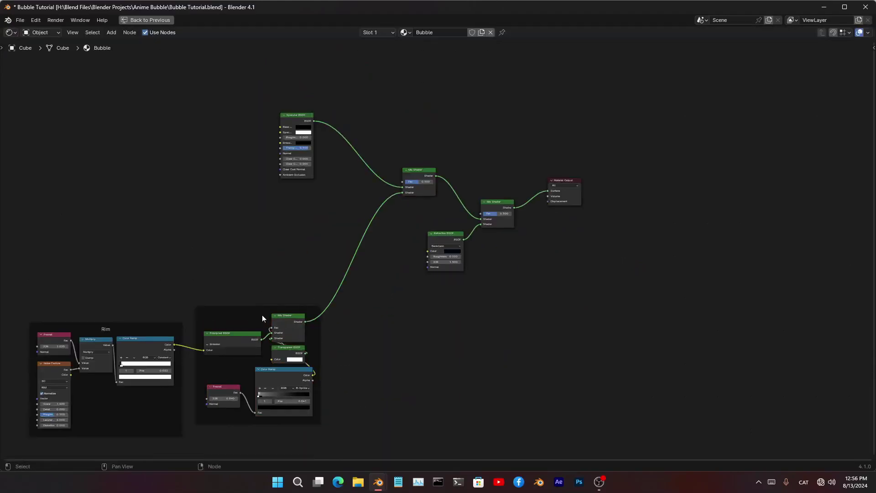
{"action": "key", "text": "F2"}
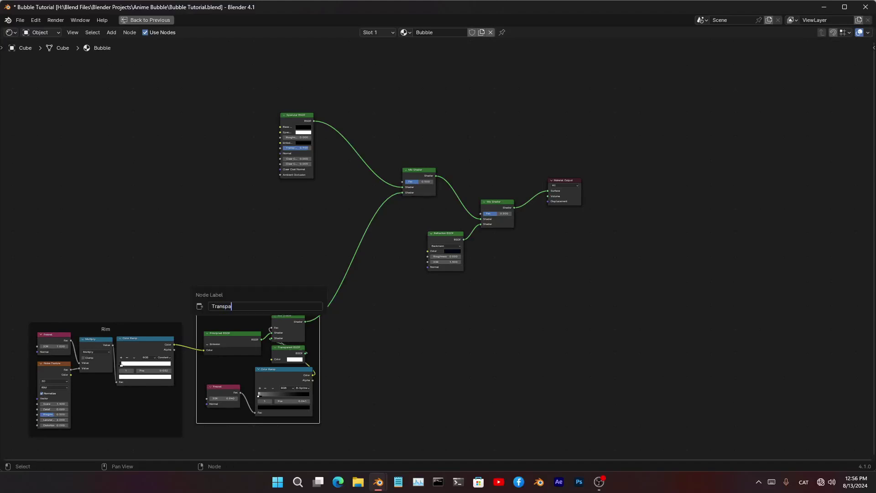
{"action": "type", "text": "Transparency"}
{"action": "key", "text": "Return"}
{"action": "left_click", "coordinate": [204, 90]}
- Pack the remaining shaders together, with the Specular BSDF and Refraction BSDF each directly beneath their own Mix Shader
{"action": "scroll", "coordinate": [206, 318], "scroll_direction": "up", "scroll_amount": 2}
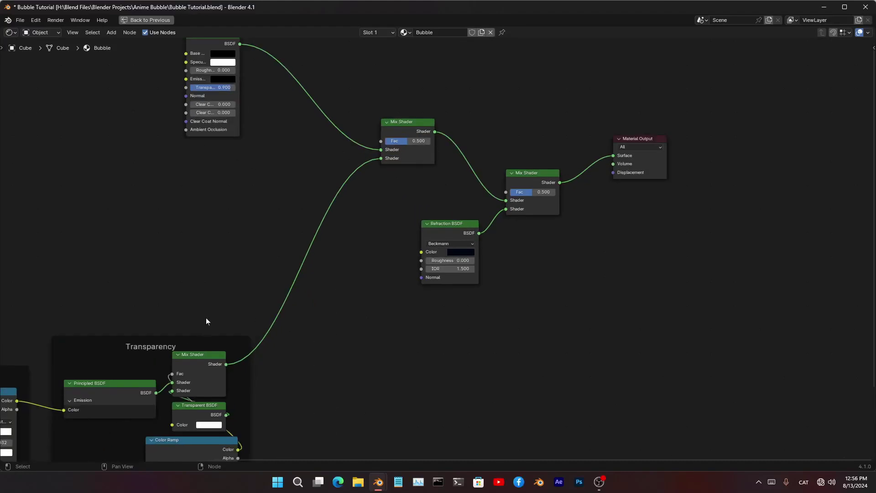
{"action": "scroll", "coordinate": [169, 340], "scroll_direction": "down", "scroll_amount": 2}
{"action": "middle_click_drag", "start_coordinate": [192, 333], "coordinate": [226, 339]}
{"action": "scroll", "coordinate": [292, 82], "scroll_direction": "down", "scroll_amount": 1}
{"action": "middle_click_drag", "start_coordinate": [293, 81], "coordinate": [278, 166]}
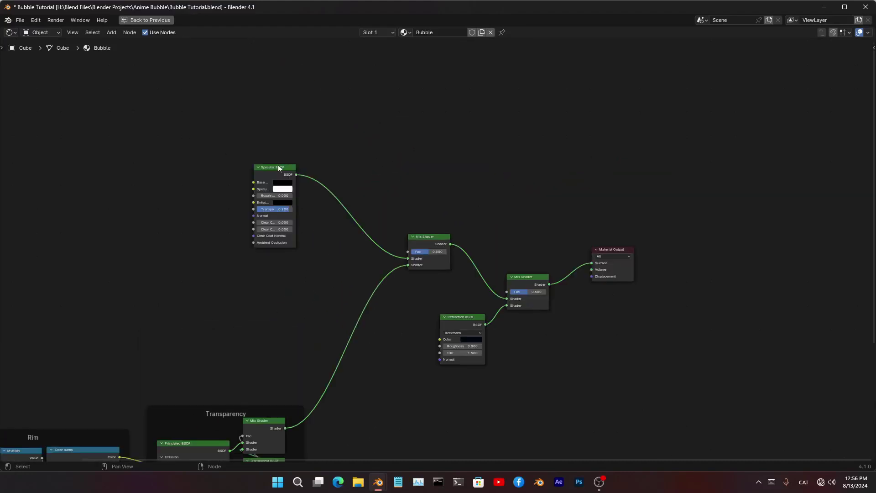
{"action": "left_click_drag", "start_coordinate": [285, 165], "coordinate": [389, 173]}
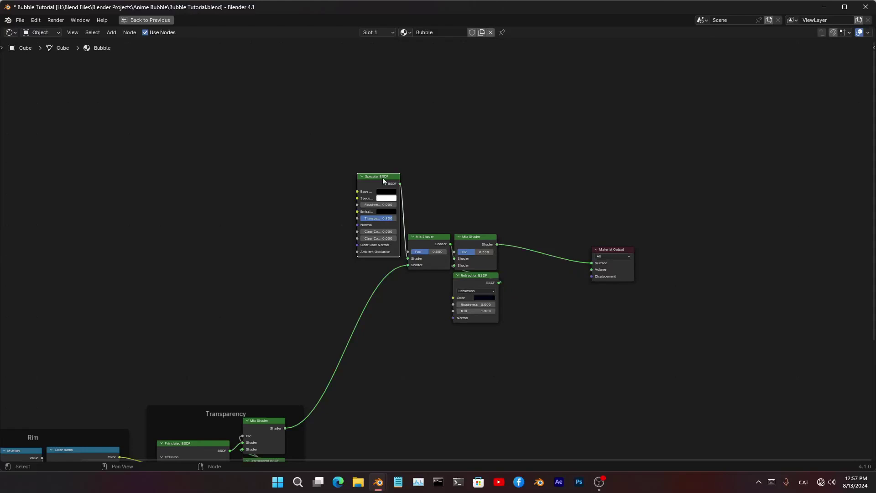
{"action": "left_click_drag", "start_coordinate": [383, 178], "coordinate": [434, 275]}
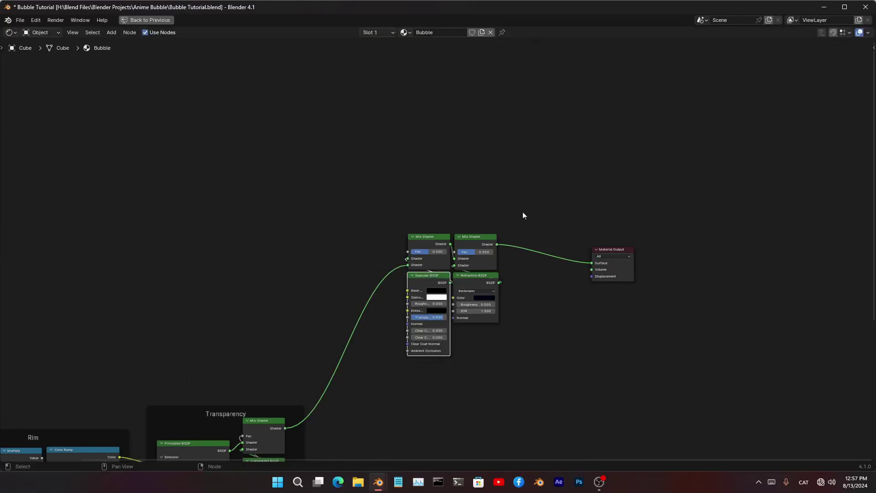
- Move the Specular, Refraction and two Mix Shader nodes beside the Transparency frame and join them in a frame labelled "Reflections/ Refractions"
{"action": "left_click_drag", "start_coordinate": [482, 233], "coordinate": [441, 338]}
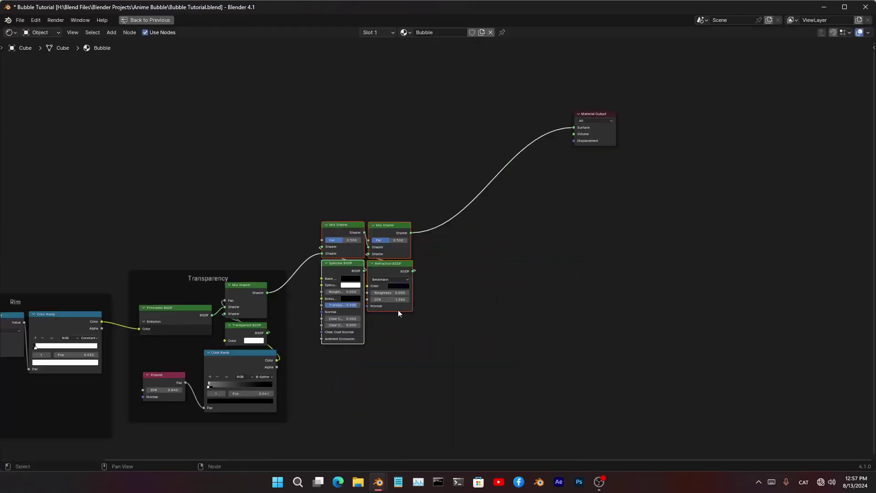
{"action": "key", "text": "ctrl+j"}
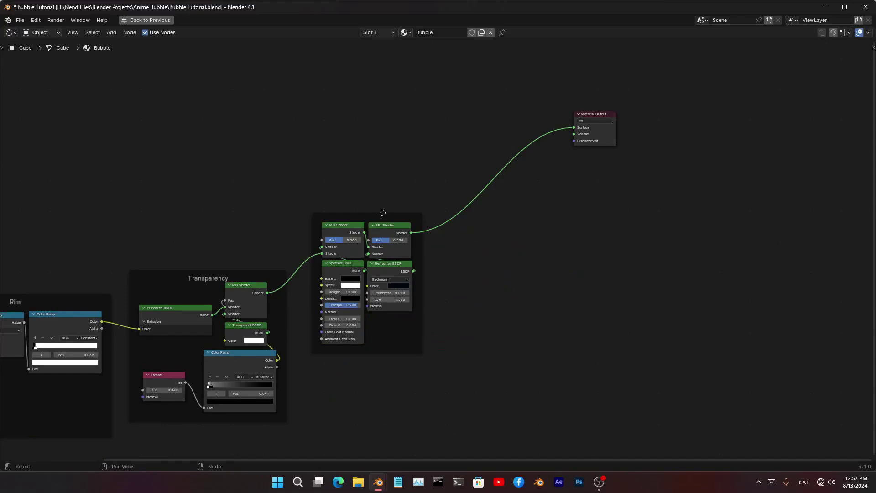
{"action": "left_click", "coordinate": [383, 213]}
{"action": "key", "text": "F2"}
{"action": "type", "text": "Reflectio"}
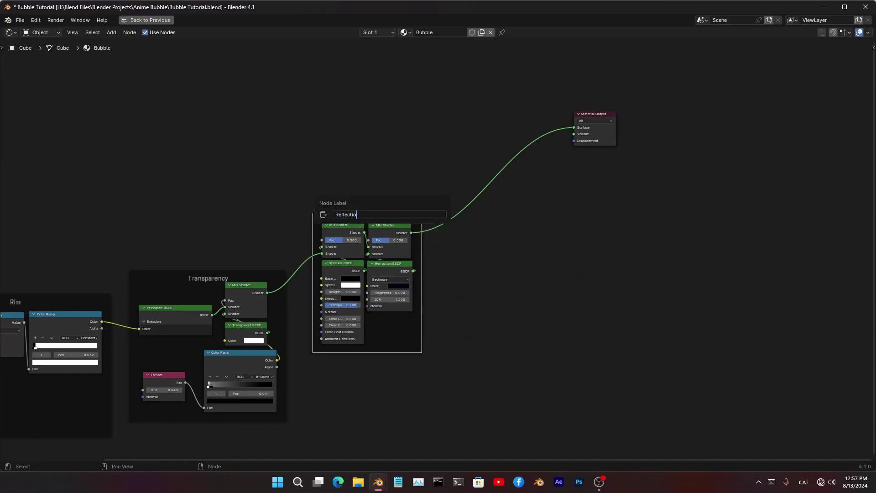
{"action": "type", "text": "ns/ Refractions"}
{"action": "key", "text": "Return"}
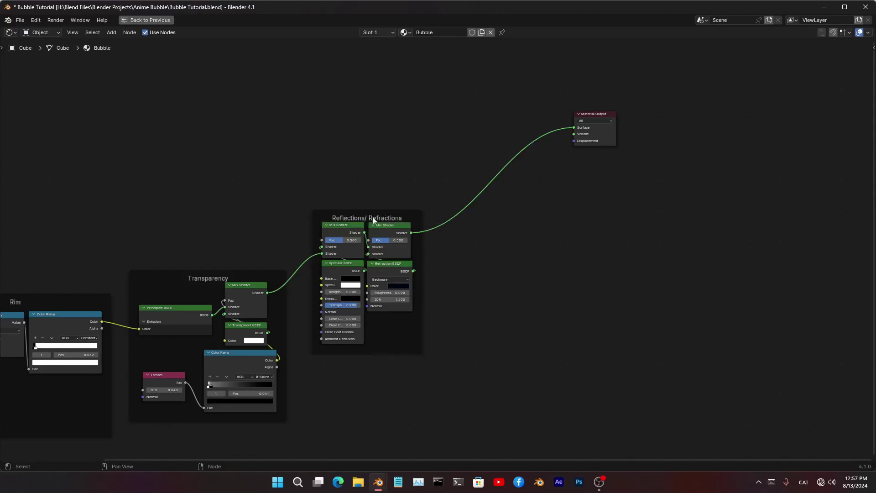
- Line up the Rim, Transparency and Reflections/ Refractions frames in one row by scaling their vertical spread to 0
{"action": "left_click_drag", "start_coordinate": [373, 217], "coordinate": [355, 279]}
{"action": "left_click", "coordinate": [249, 275], "text": "shift"}
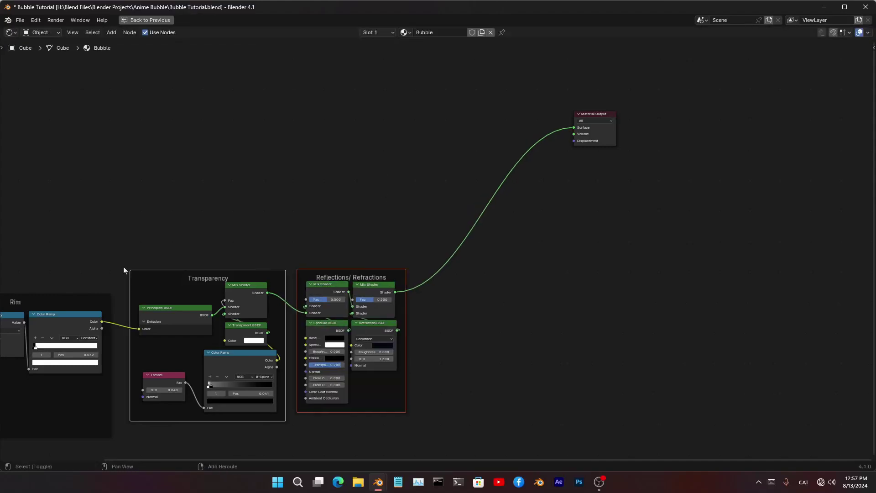
{"action": "middle_click_drag", "start_coordinate": [114, 267], "coordinate": [305, 251], "text": "shift"}
{"action": "left_click", "coordinate": [250, 280], "text": "shift"}
{"action": "key", "text": "s"}
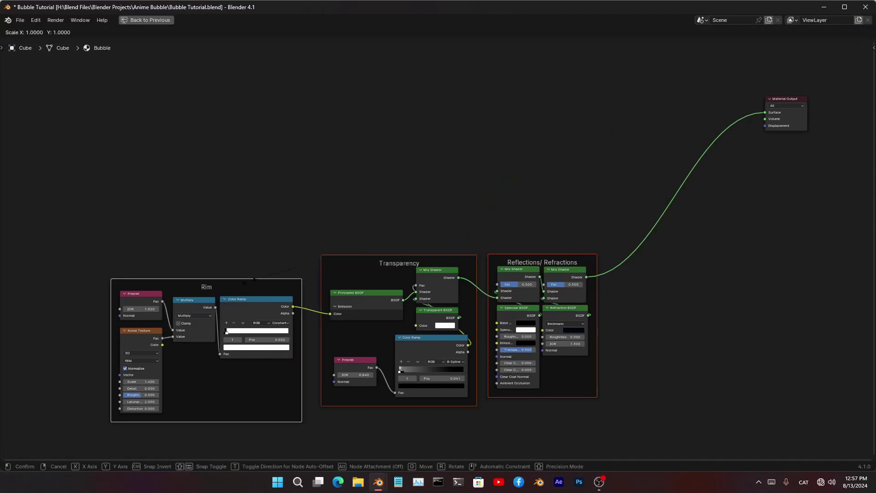
{"action": "key", "text": "y"}
{"action": "key", "text": "0"}
{"action": "key", "text": "Return"}
{"action": "middle_click_drag", "start_coordinate": [401, 303], "coordinate": [377, 254]}
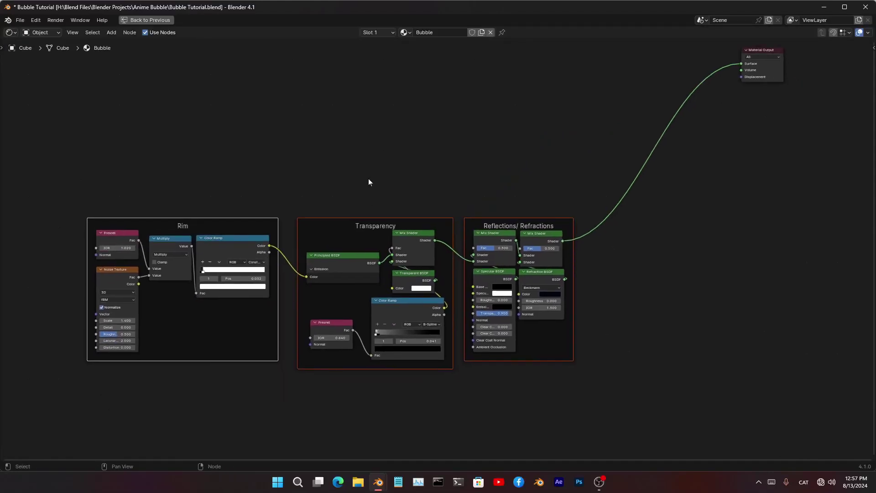
- Close up the gaps between the three frames by nudging the Transparency and Reflections/ Refractions frames closer to Rim
{"action": "left_click", "coordinate": [368, 179]}
{"action": "left_click_drag", "start_coordinate": [365, 220], "coordinate": [357, 220]}
{"action": "left_click_drag", "start_coordinate": [500, 220], "coordinate": [493, 222]}
{"action": "left_click", "coordinate": [451, 164]}
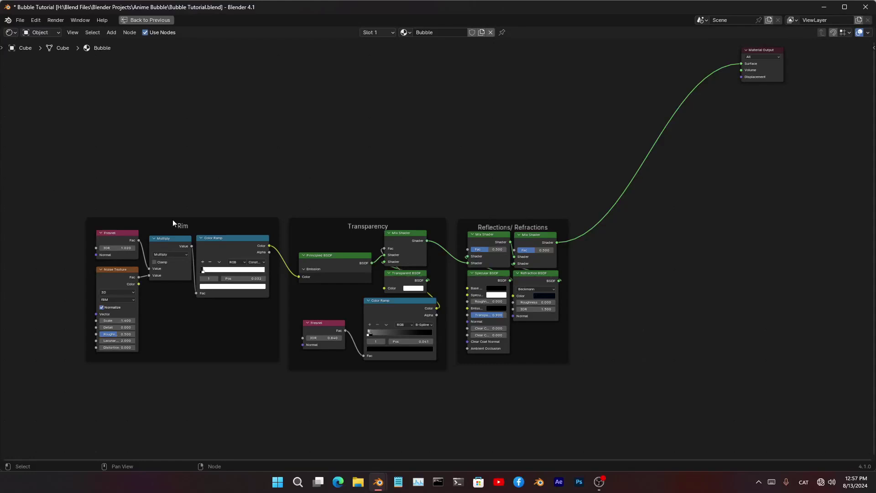
- Annotate around the frames with a heart above Transparency, a light bulb above Reflections/ Refractions, corner ticks and a circle below Rim
{"action": "key", "text": "t"}
{"action": "left_click", "coordinate": [13, 68]}
{"action": "middle_click_drag", "start_coordinate": [123, 253], "coordinate": [190, 261]}
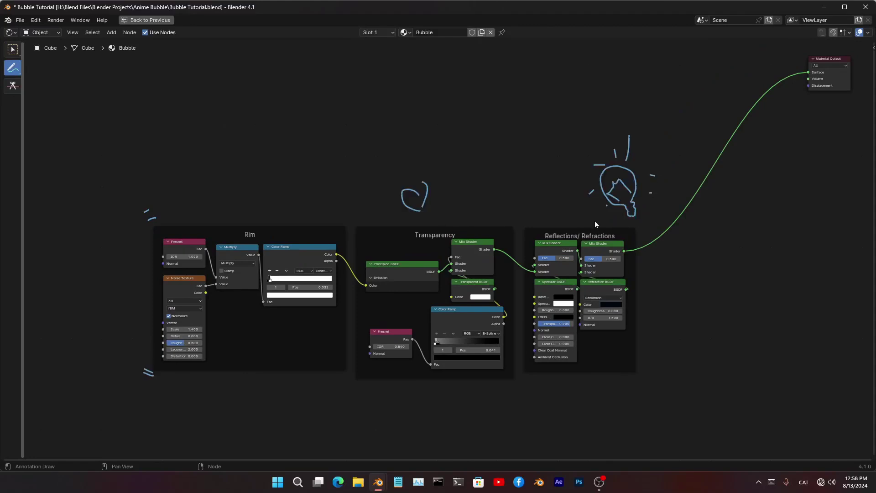
{"action": "middle_click_drag", "start_coordinate": [650, 379], "coordinate": [636, 300]}
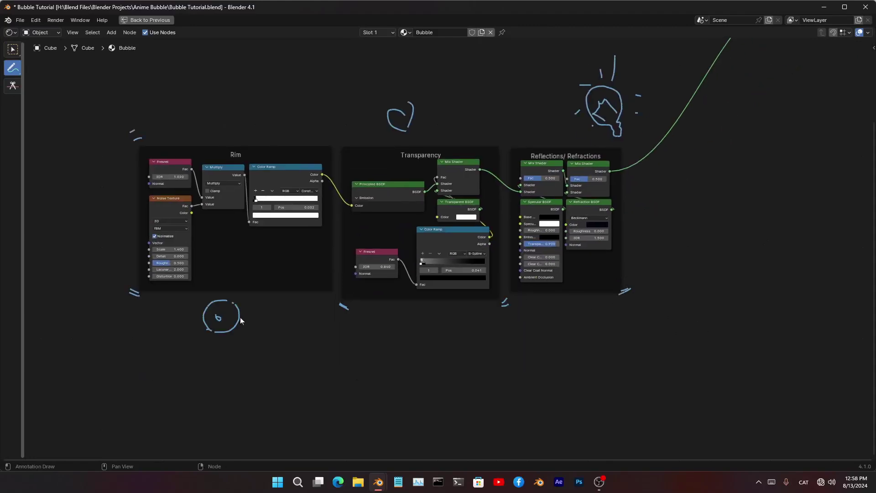